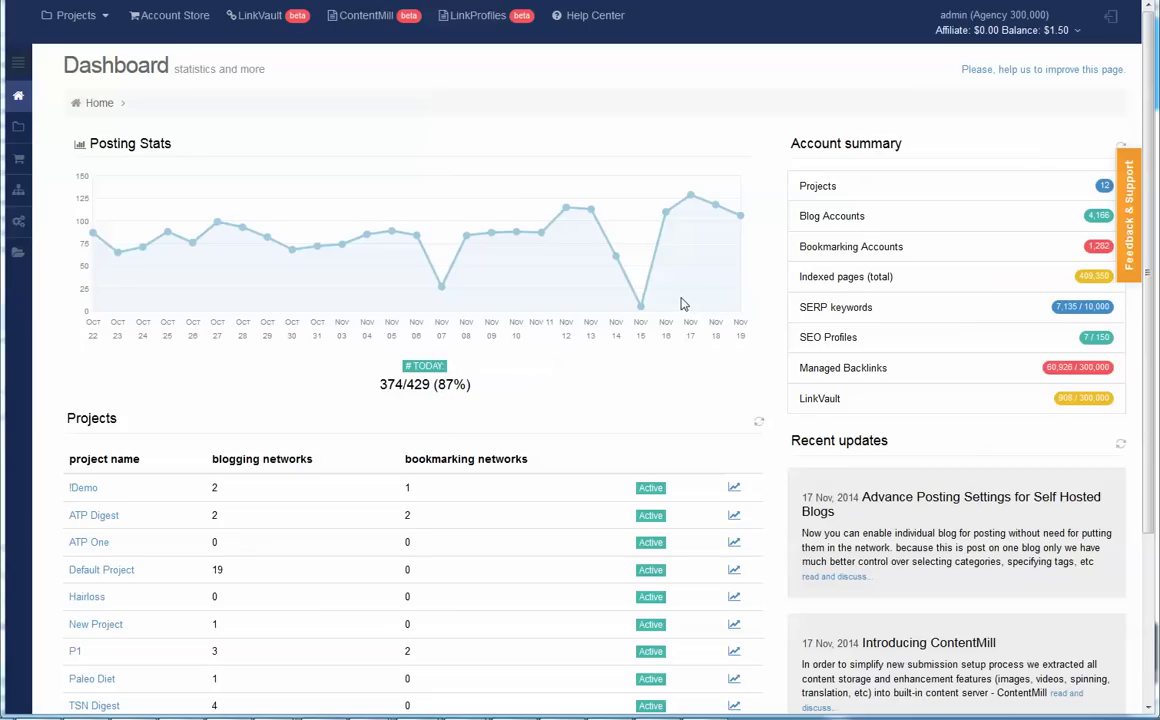
- Add and save a ContentMill bucket named 'Demo' that sources content from own articles
left_click(370, 16)
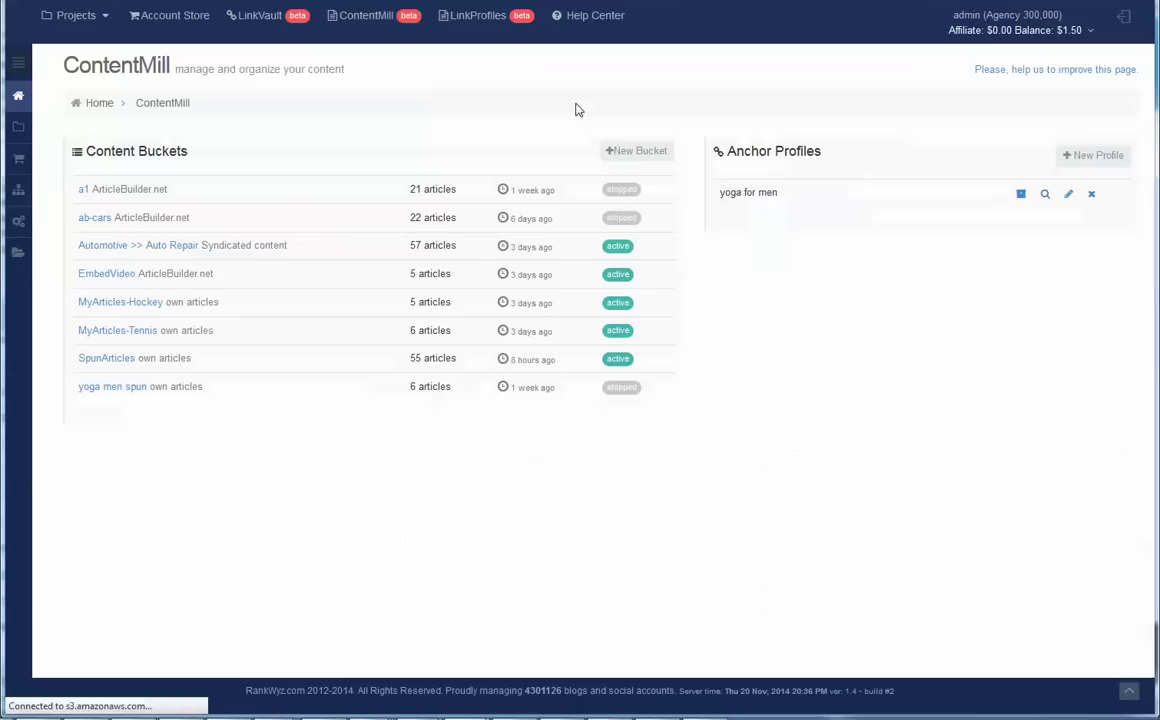
left_click(650, 162)
left_click(500, 344)
type("Demo")
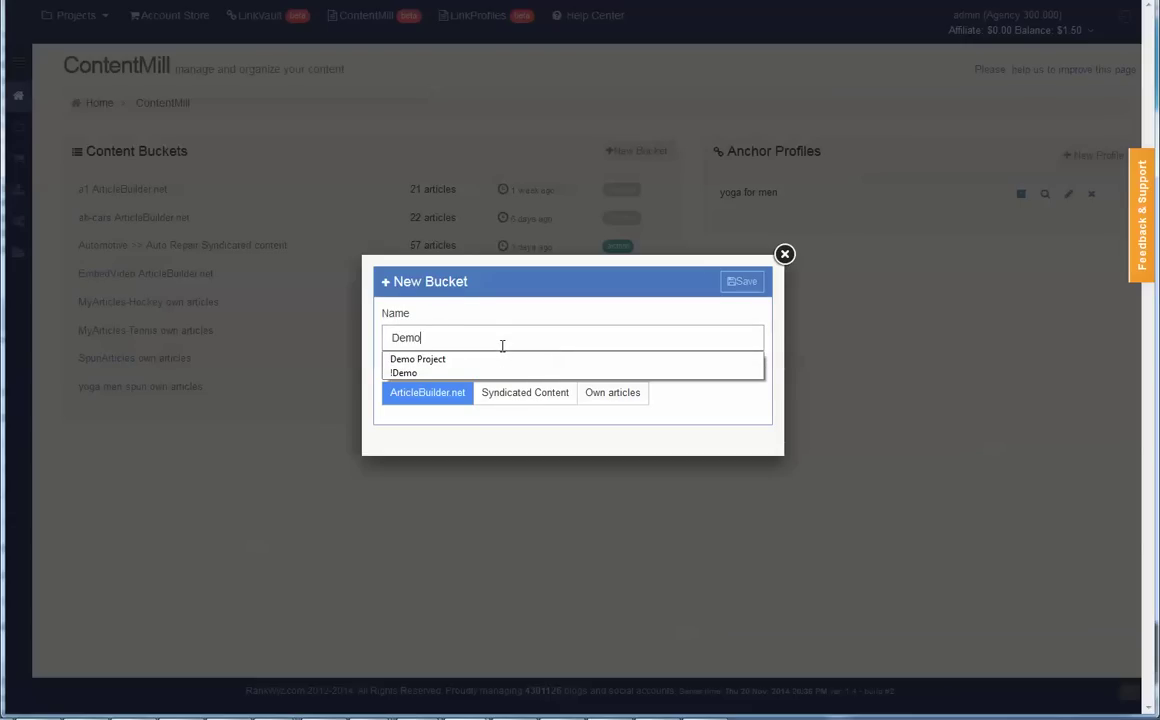
left_click(626, 405)
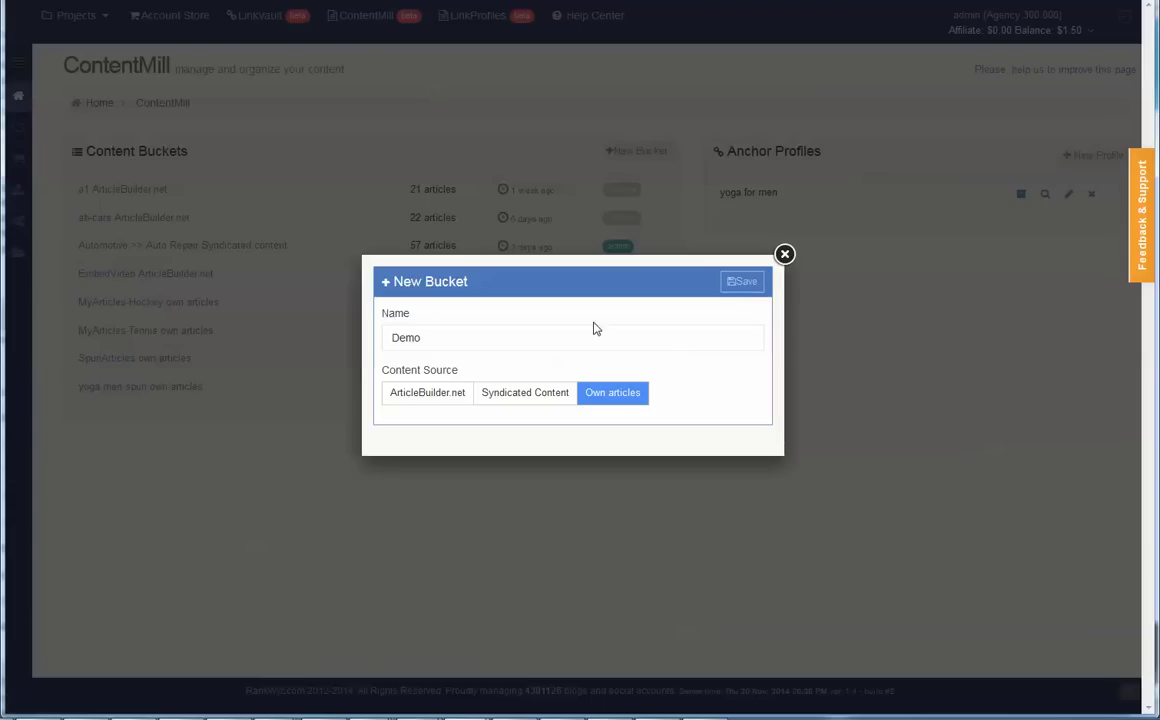
left_click(740, 284)
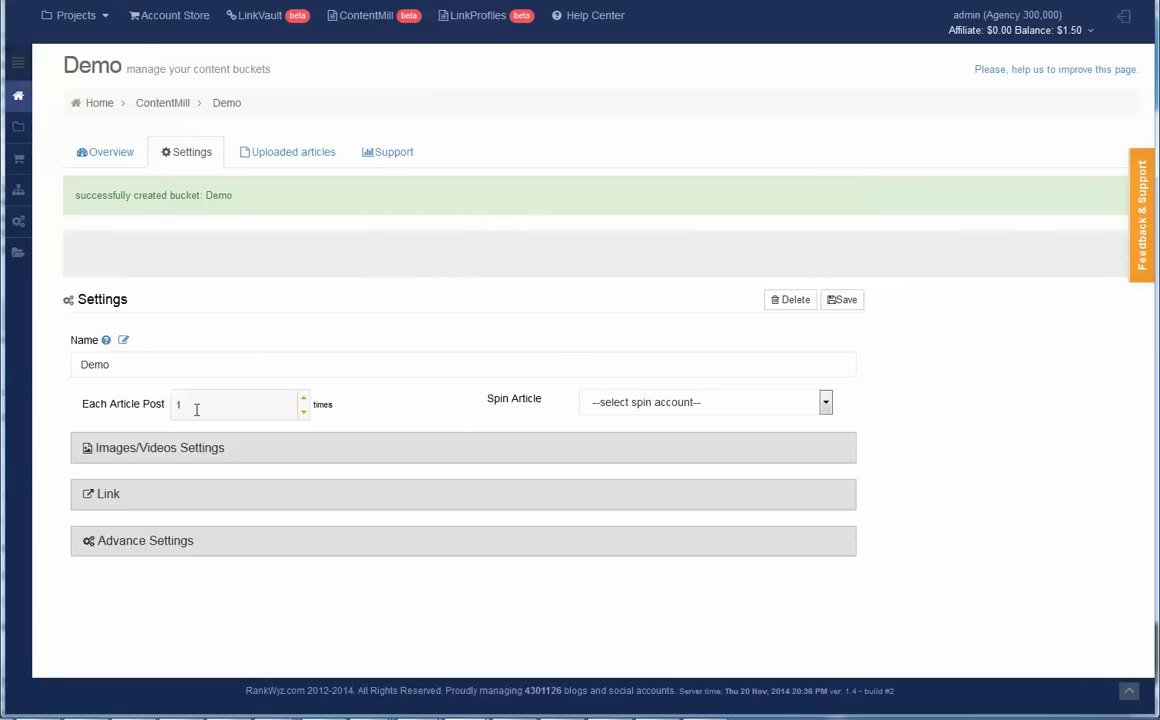
- Set Each Article Post in the Demo bucket to 20 and save the settings
key("ctrl+a")
left_click(850, 304)
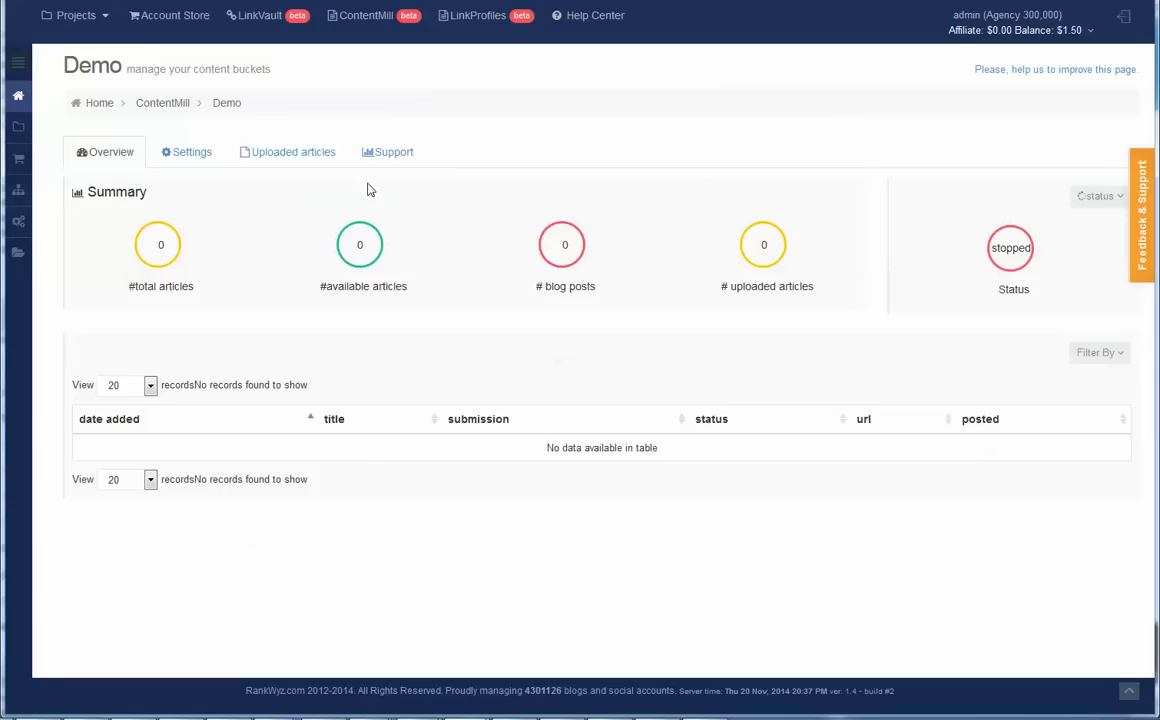
- Upload the six NHL hockey article files to Demo, with titles taken from each first line
left_click(311, 162)
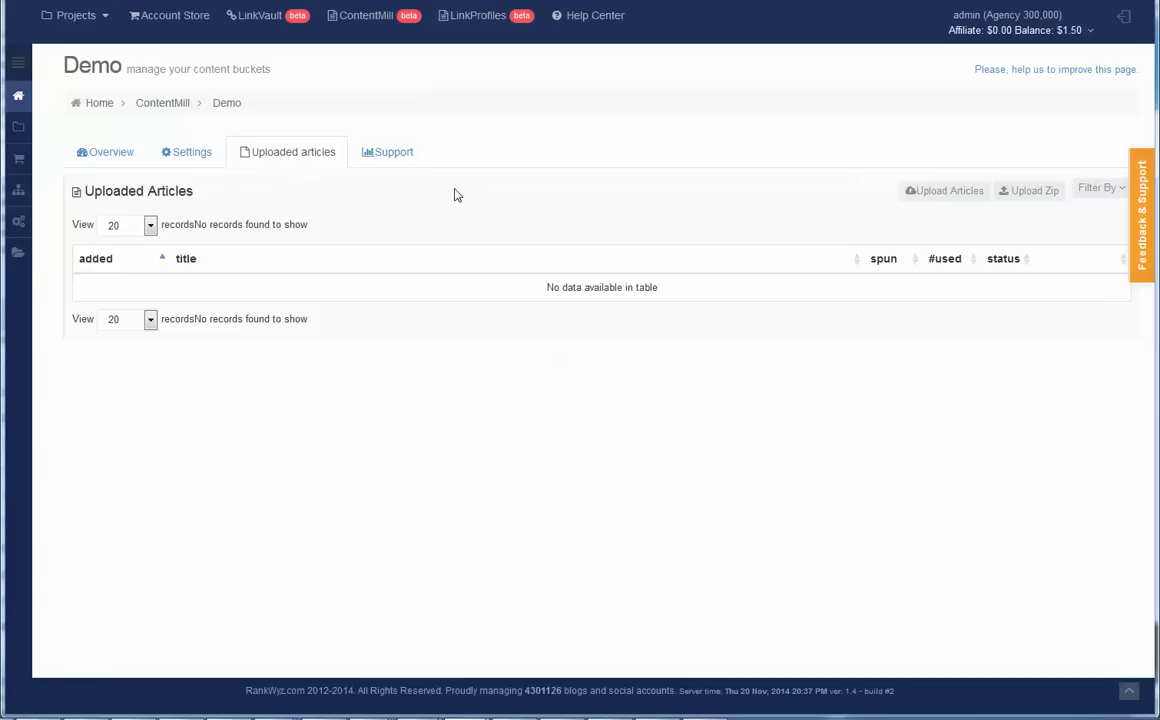
left_click(910, 192)
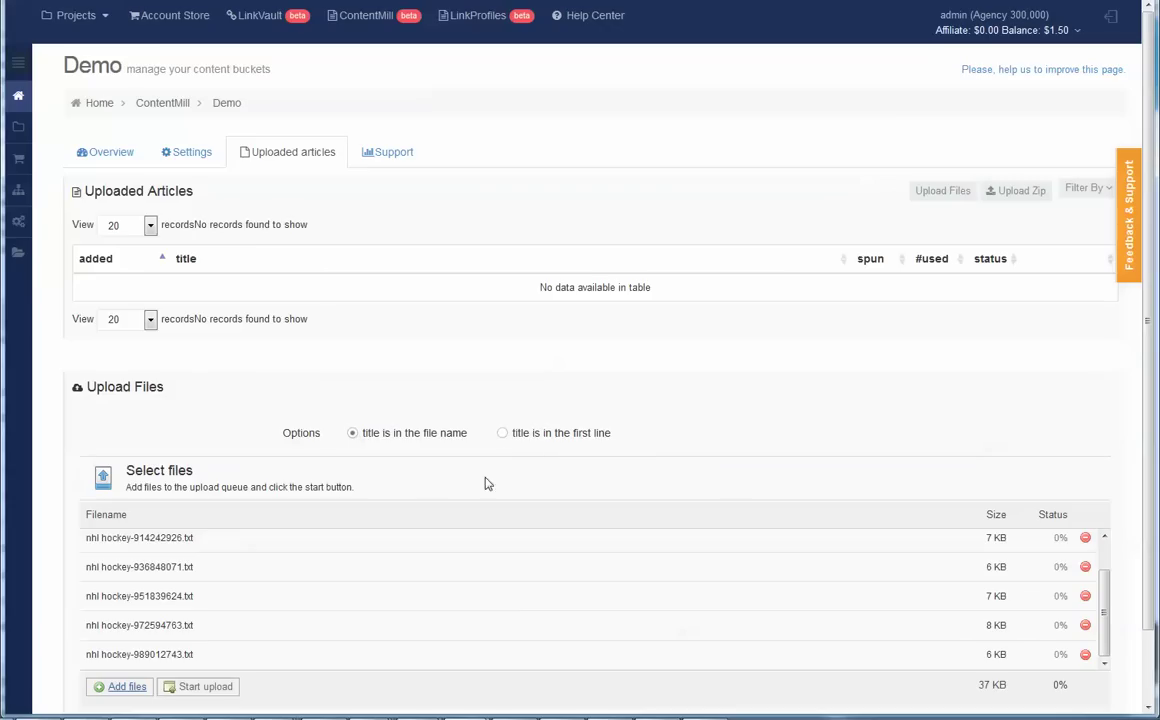
left_click(508, 437)
scroll(296, 686, "down", 1)
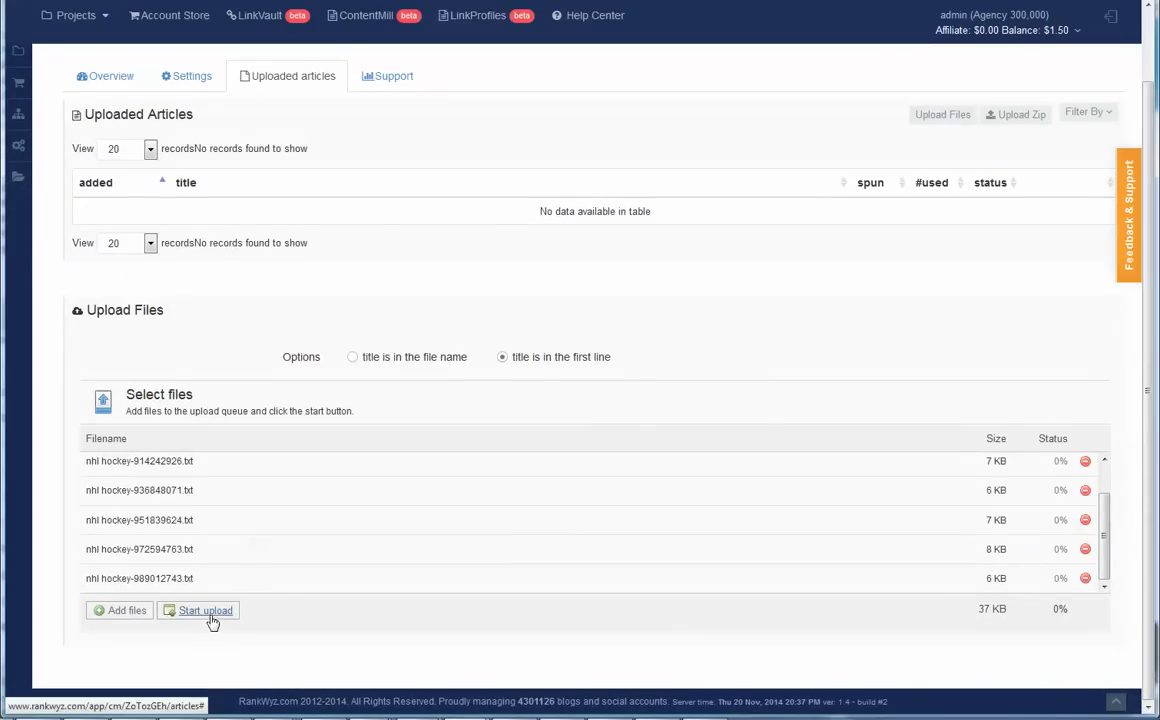
left_click(210, 614)
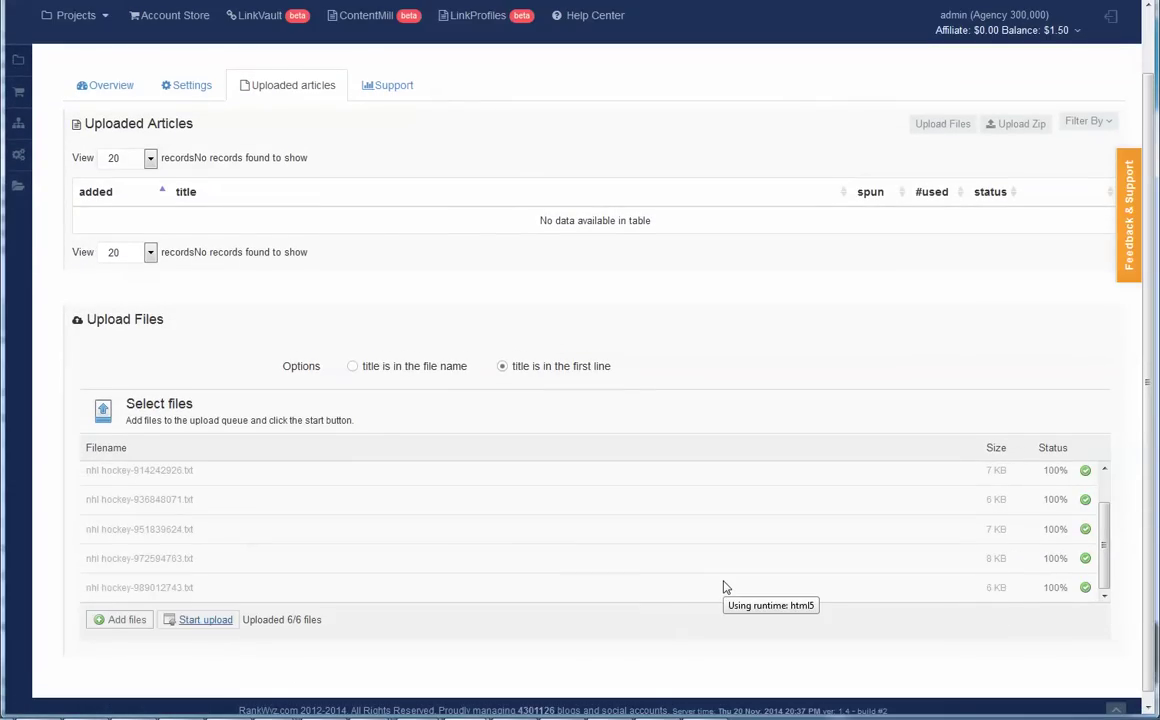
scroll(450, 290, "up", 1)
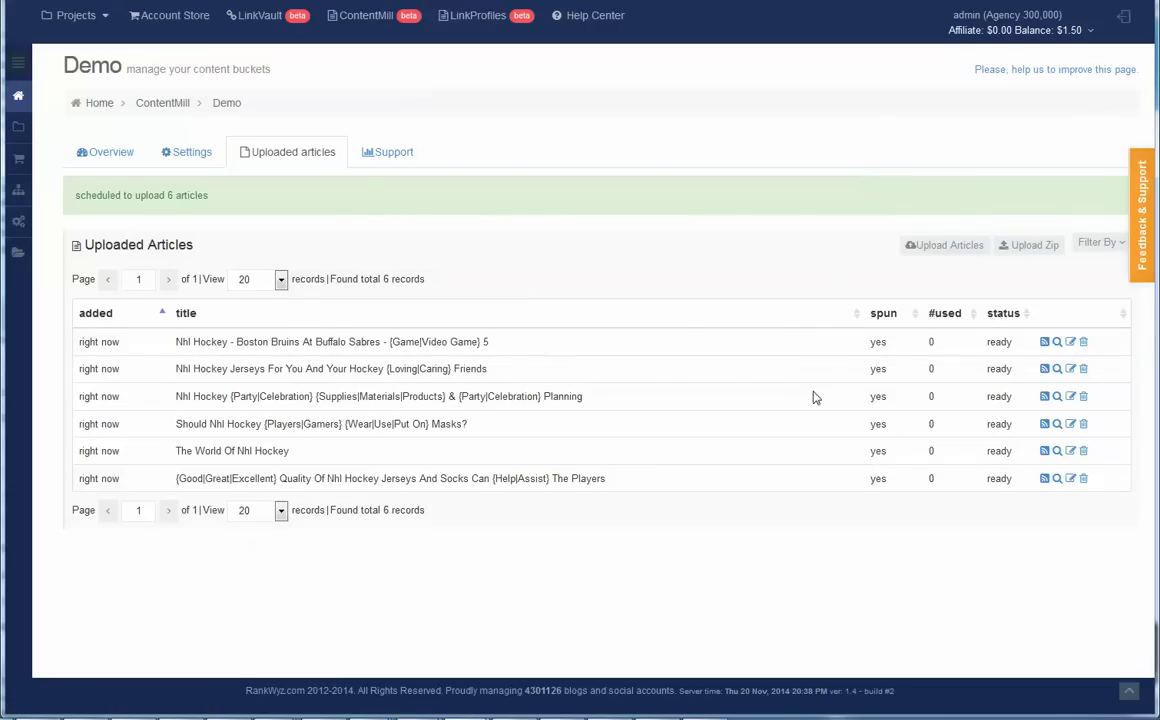
left_click(1045, 342)
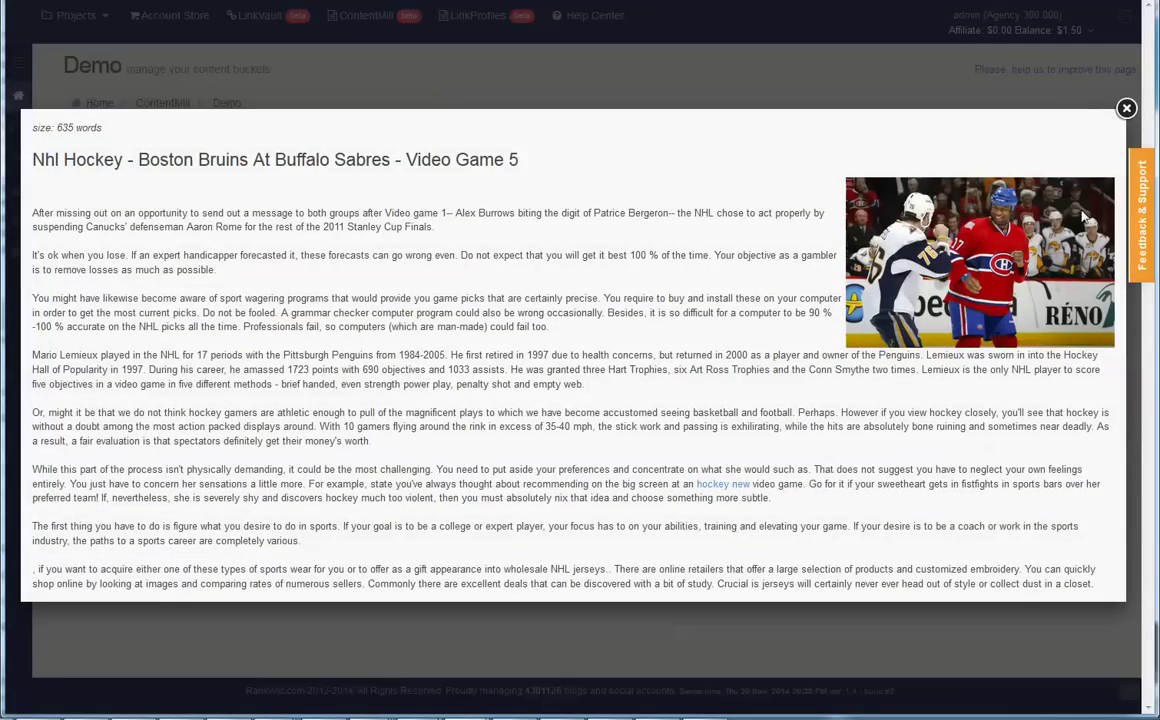
left_click(1126, 108)
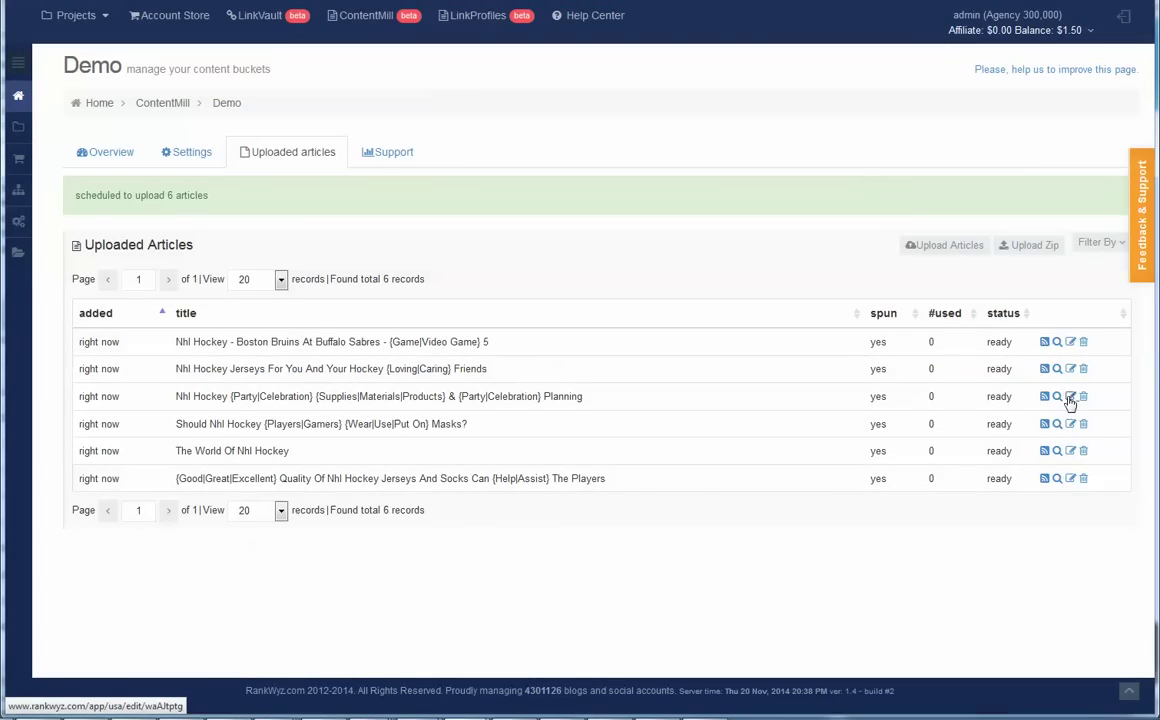
left_click(1058, 398)
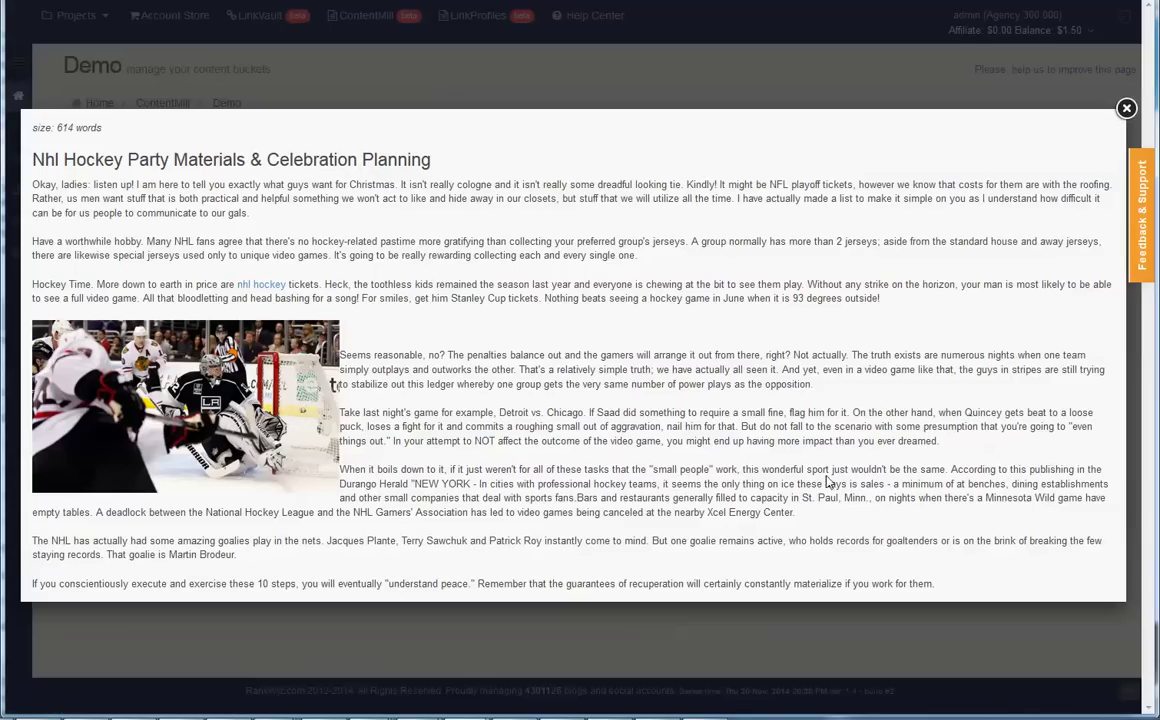
left_click(1126, 108)
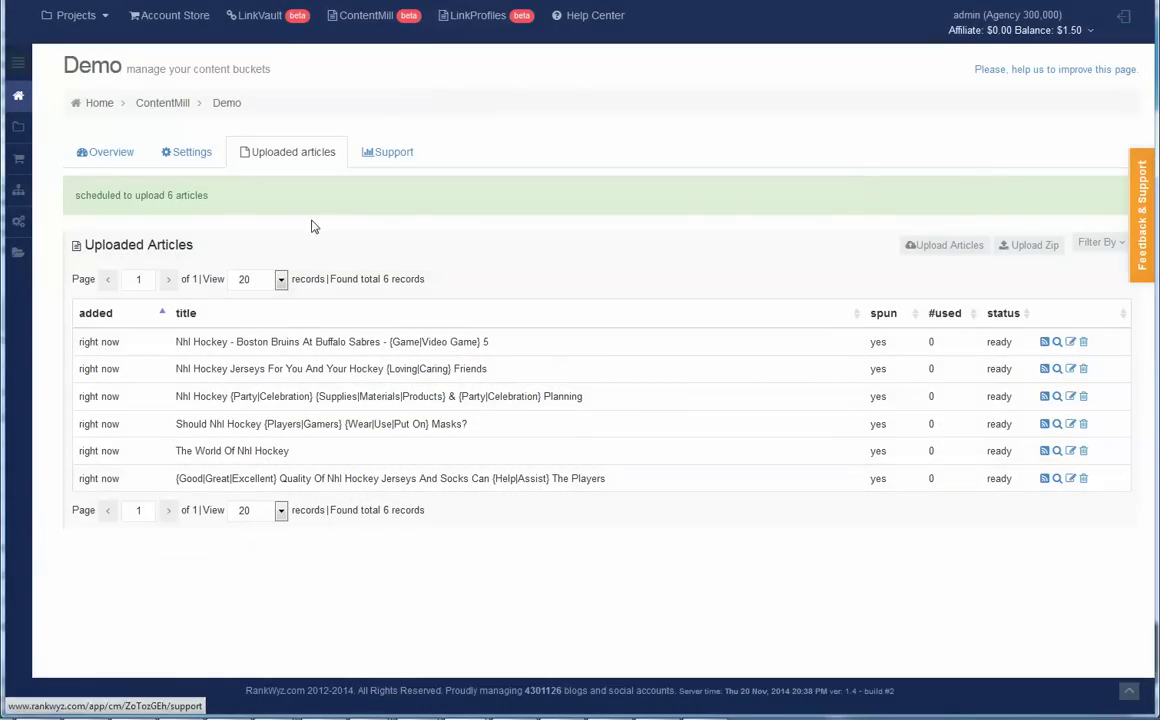
- Change the Demo bucket's status from stopped to active and reload its overview
left_click(112, 158)
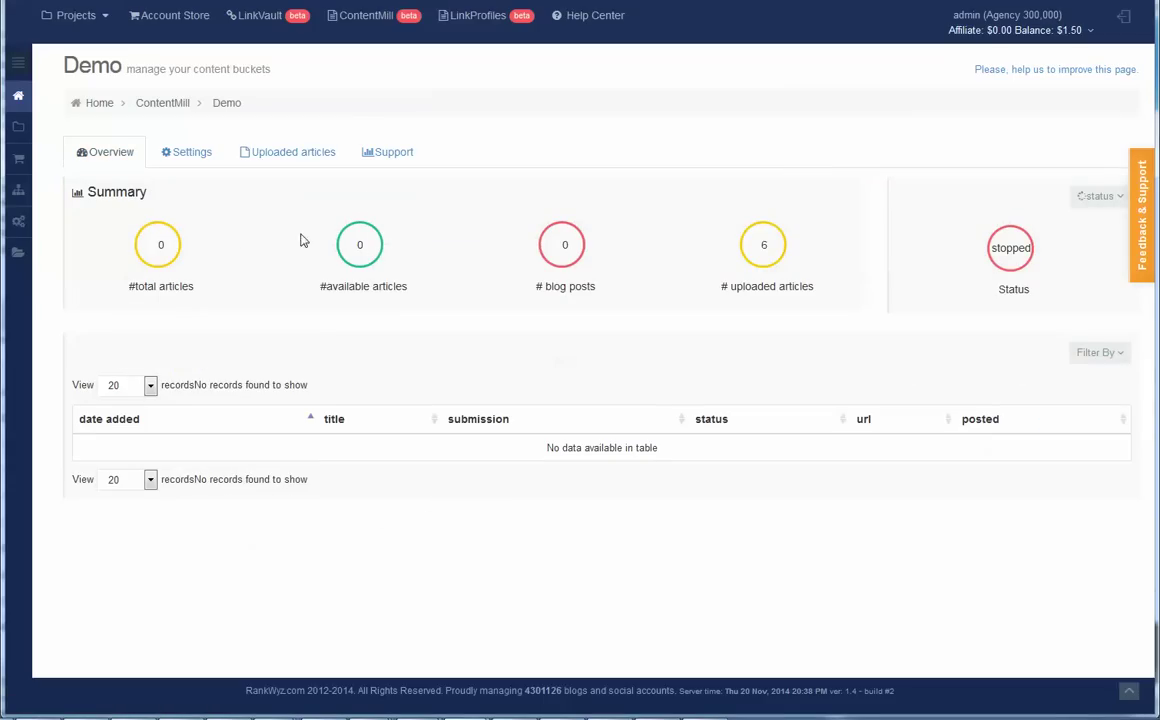
left_click(1100, 196)
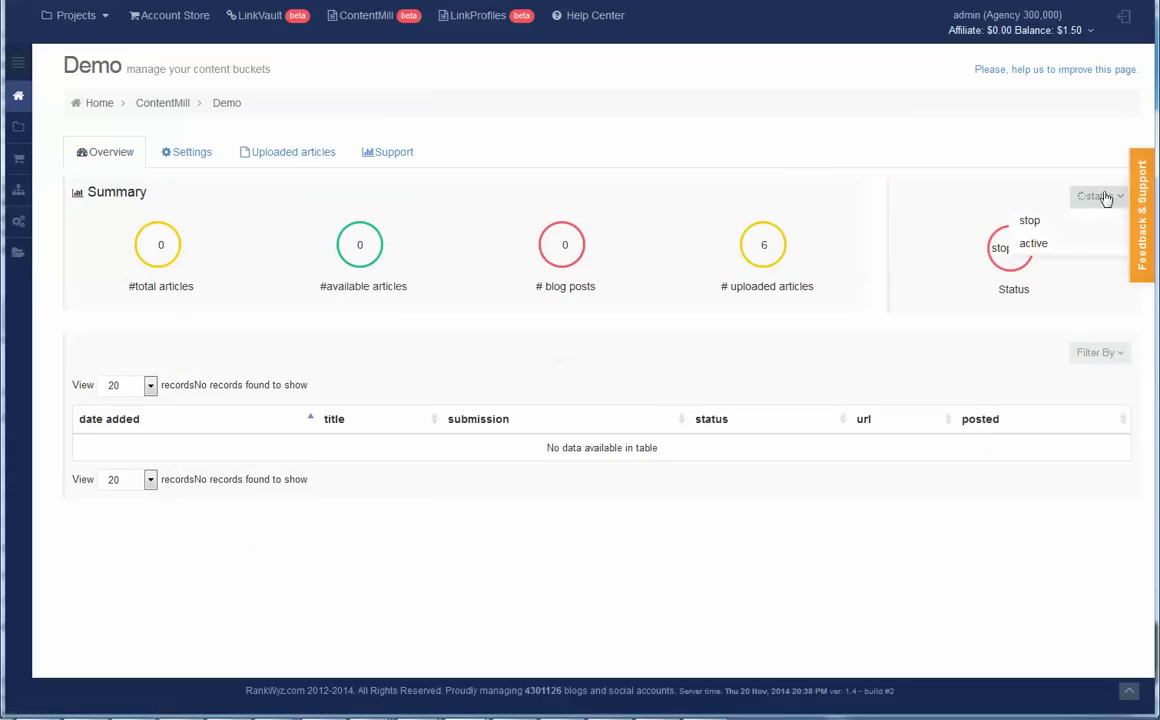
left_click(1068, 248)
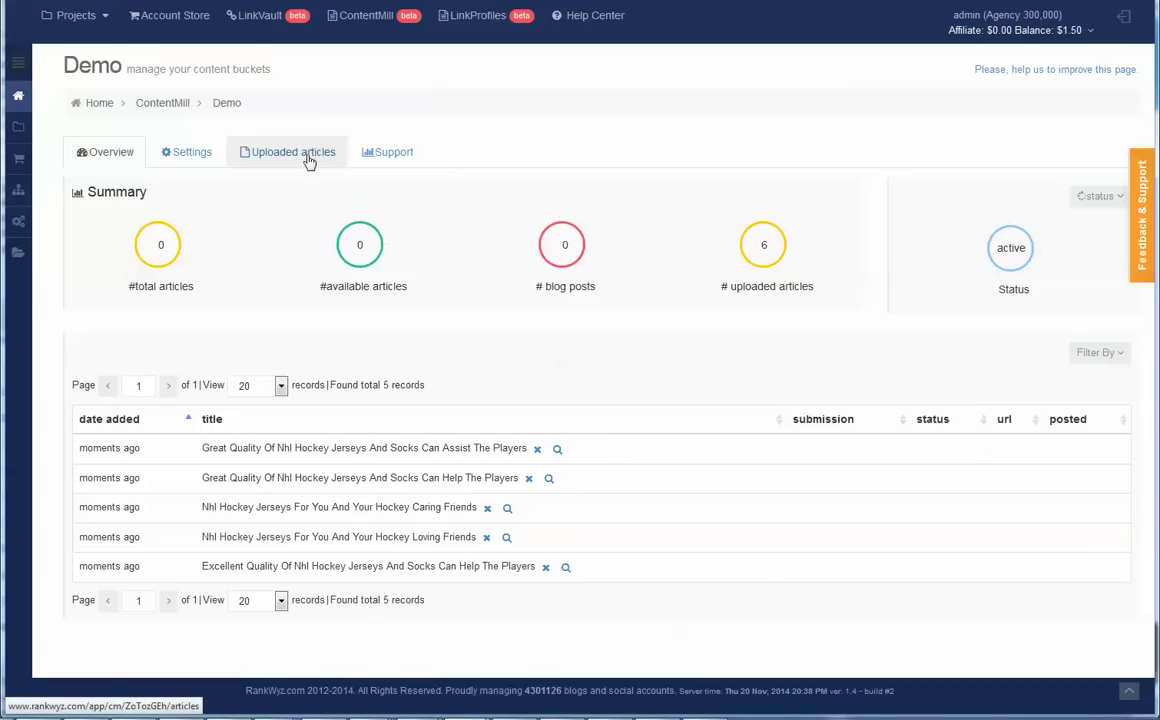
left_click(88, 156)
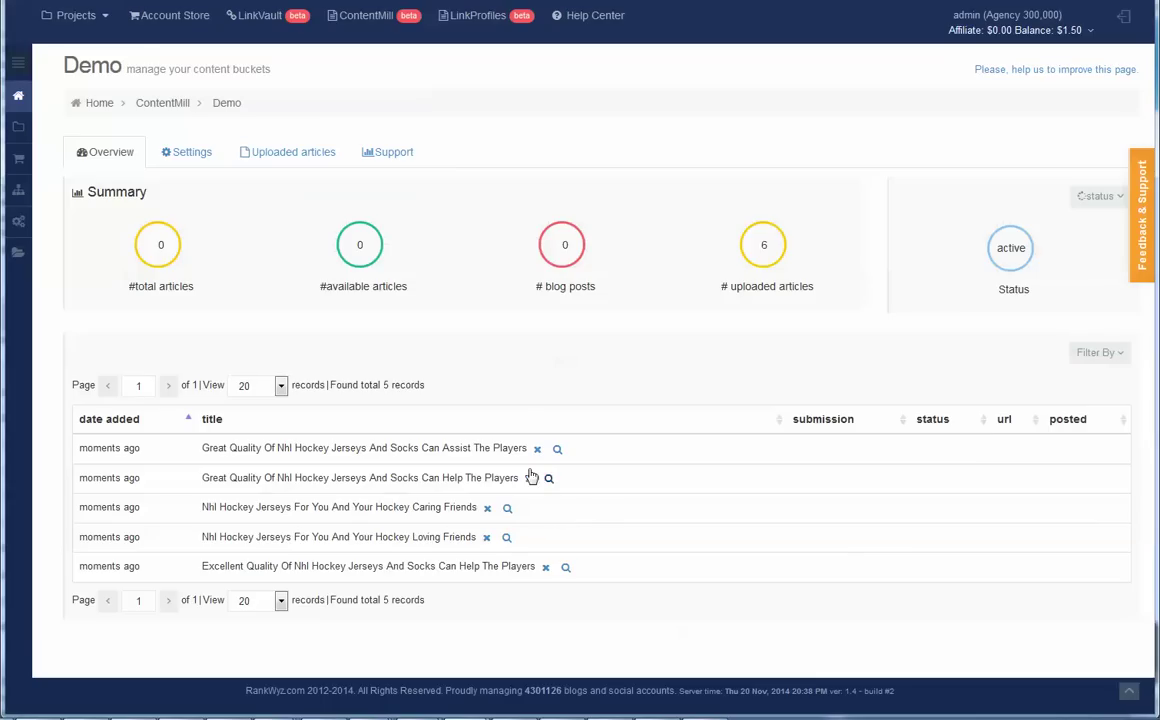
- Open the Demo bucket settings and expand the Images/Videos and Advance Settings sections
left_click(178, 156)
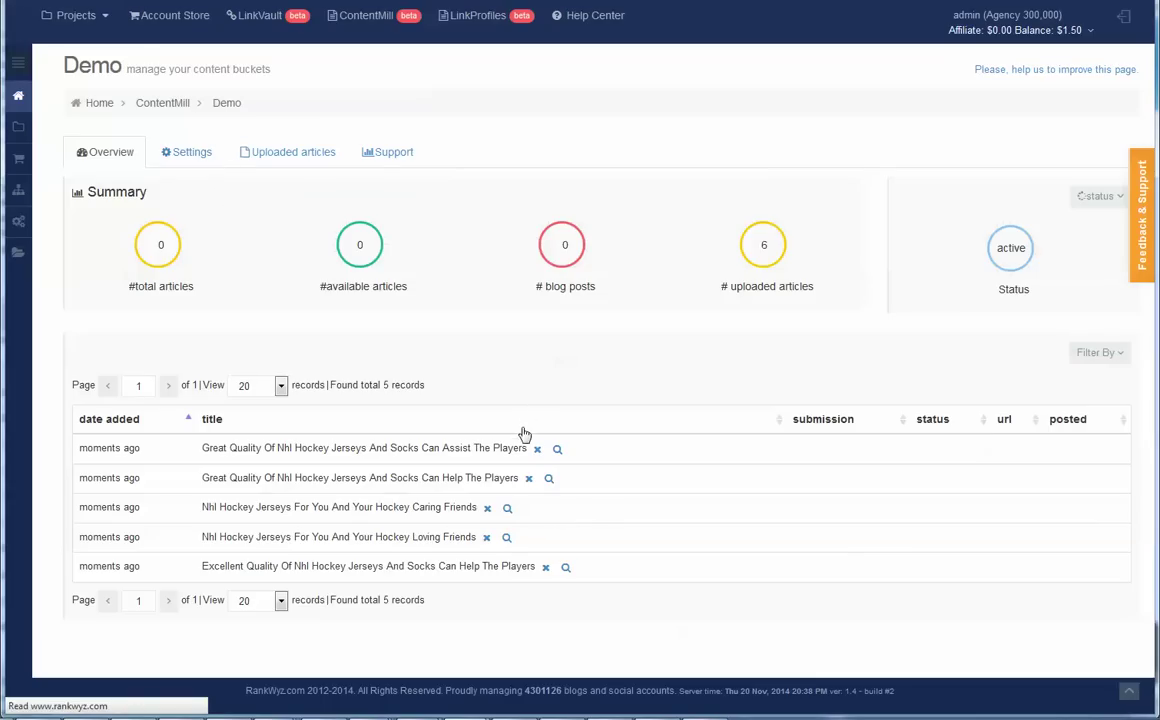
left_click(160, 404)
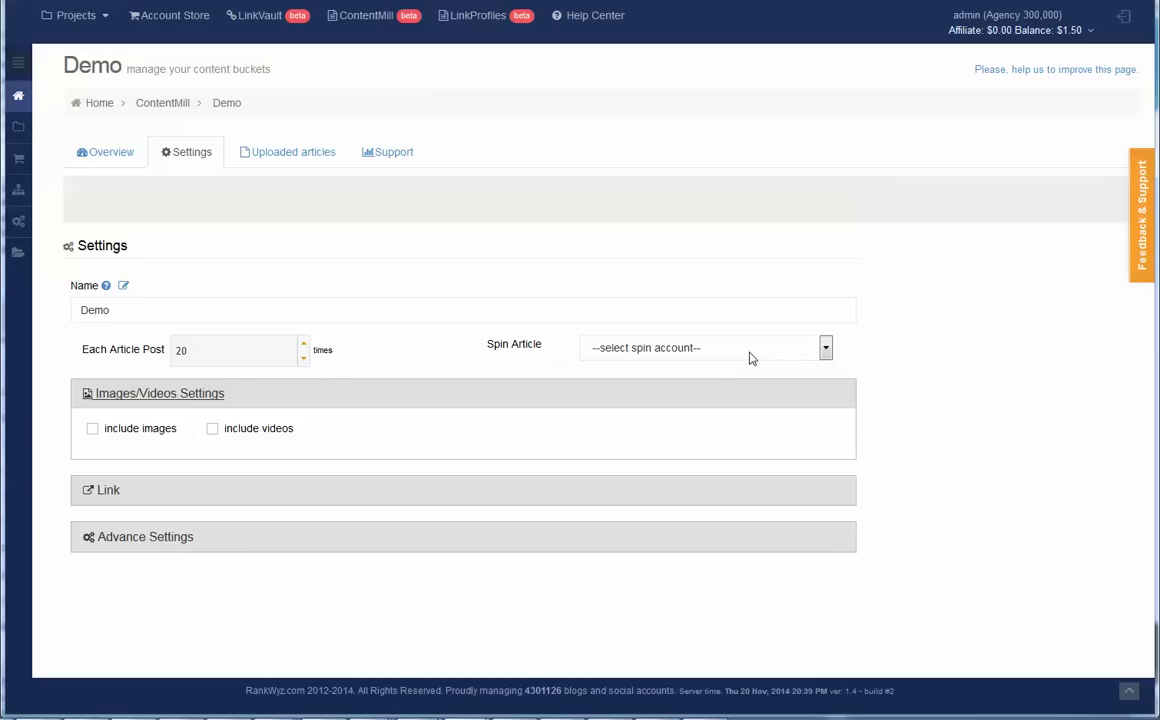
left_click(181, 537)
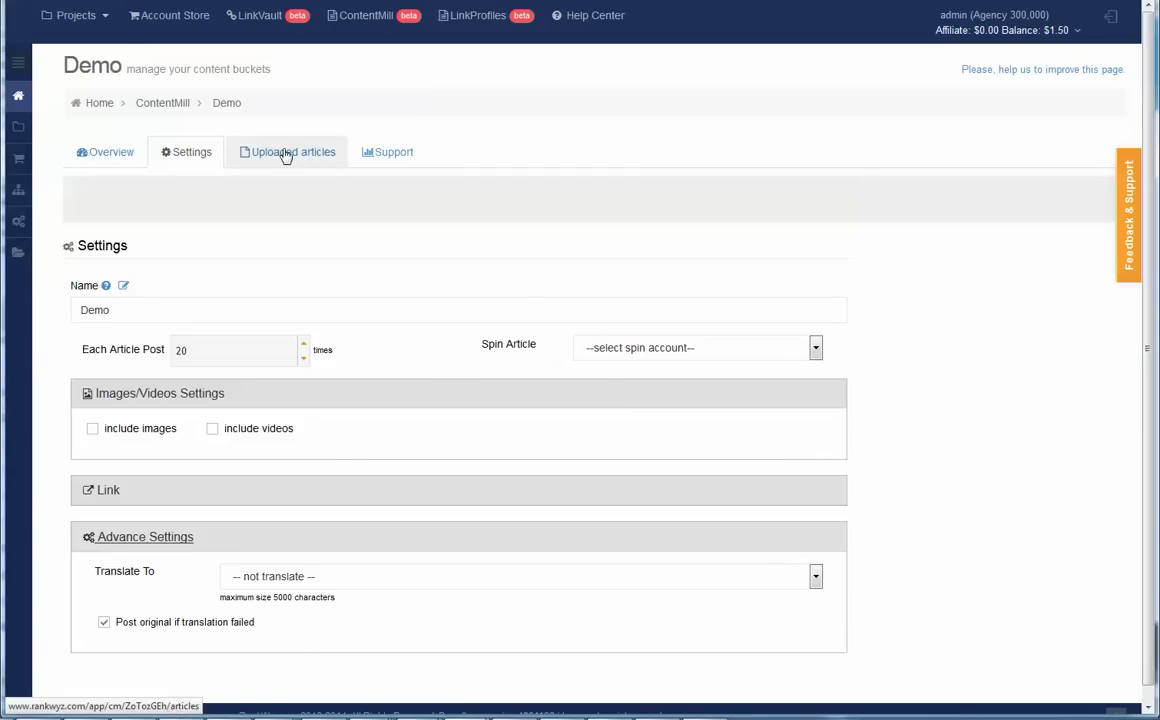
- Preview the Caring Friends hockey jerseys article from the overview, then revisit Settings and Overview
left_click(117, 152)
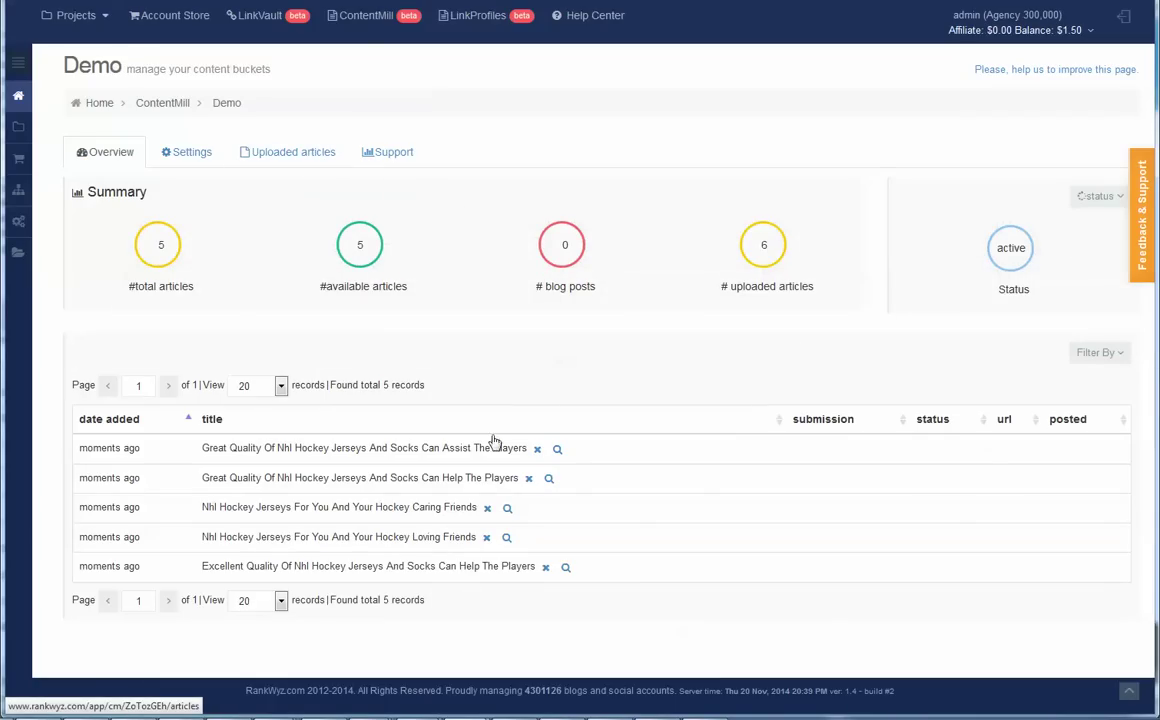
left_click(507, 508)
scroll(544, 381, "down", 10)
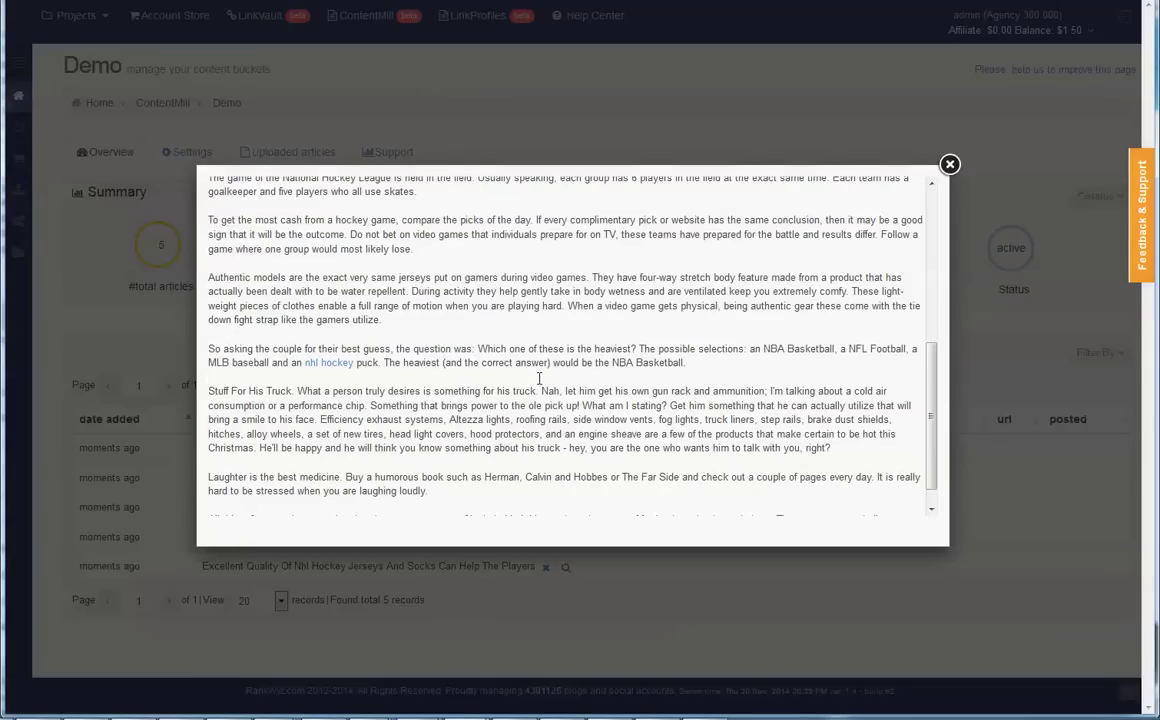
left_click(949, 164)
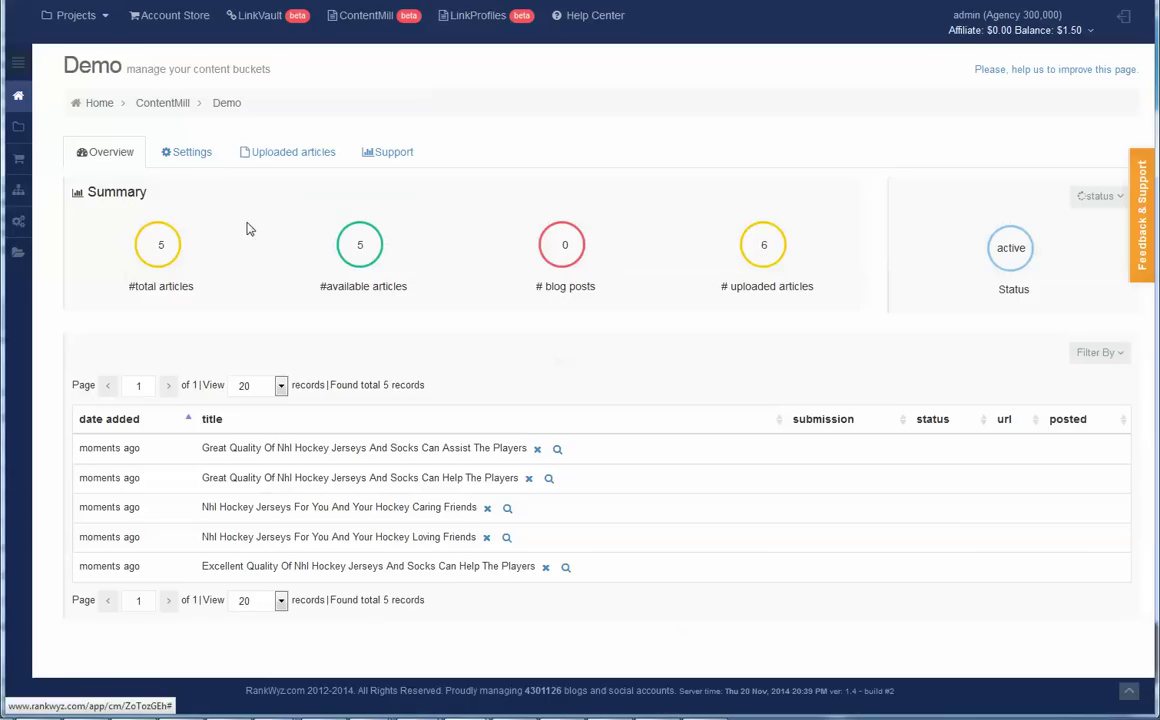
left_click(189, 155)
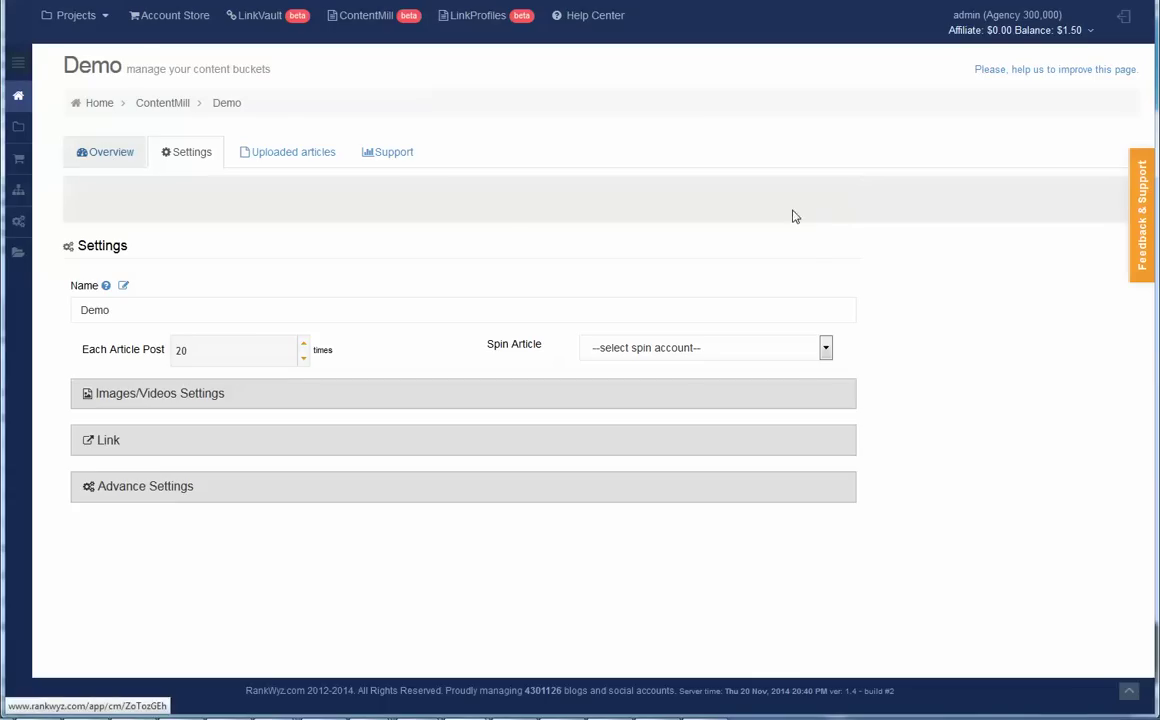
left_click(110, 156)
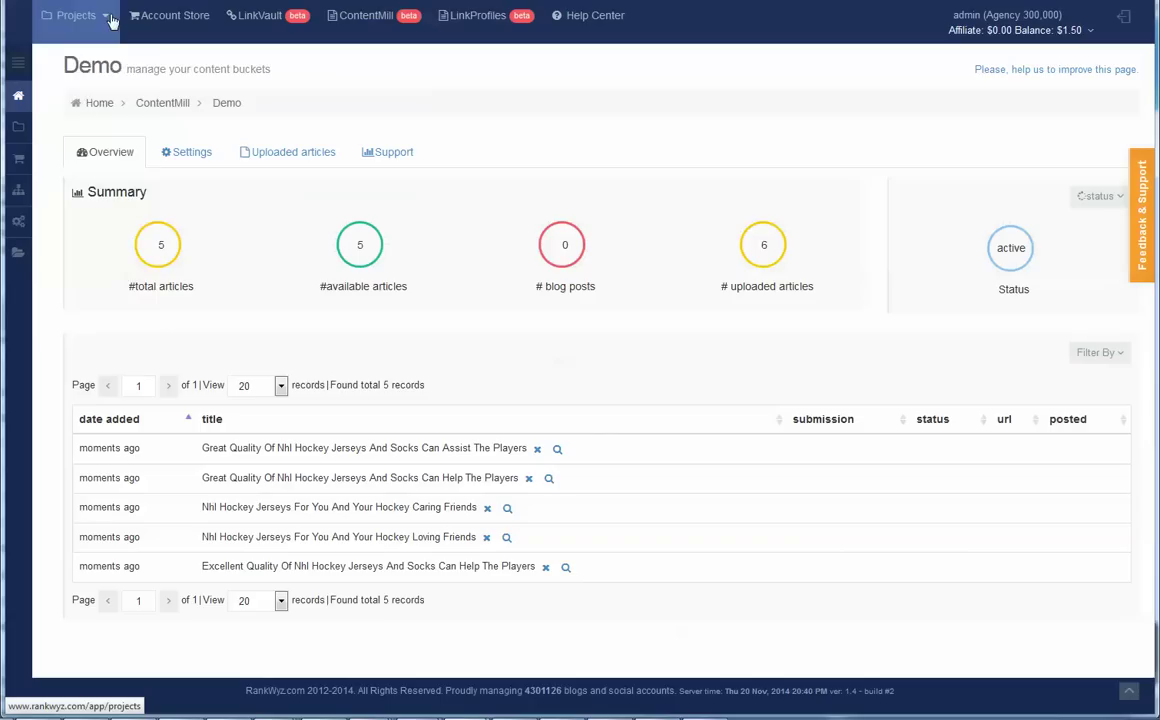
- Go to Projects > !Demo > Demo Web2 and list its 550 blogs
mouse_move(74, 28)
mouse_move(112, 74)
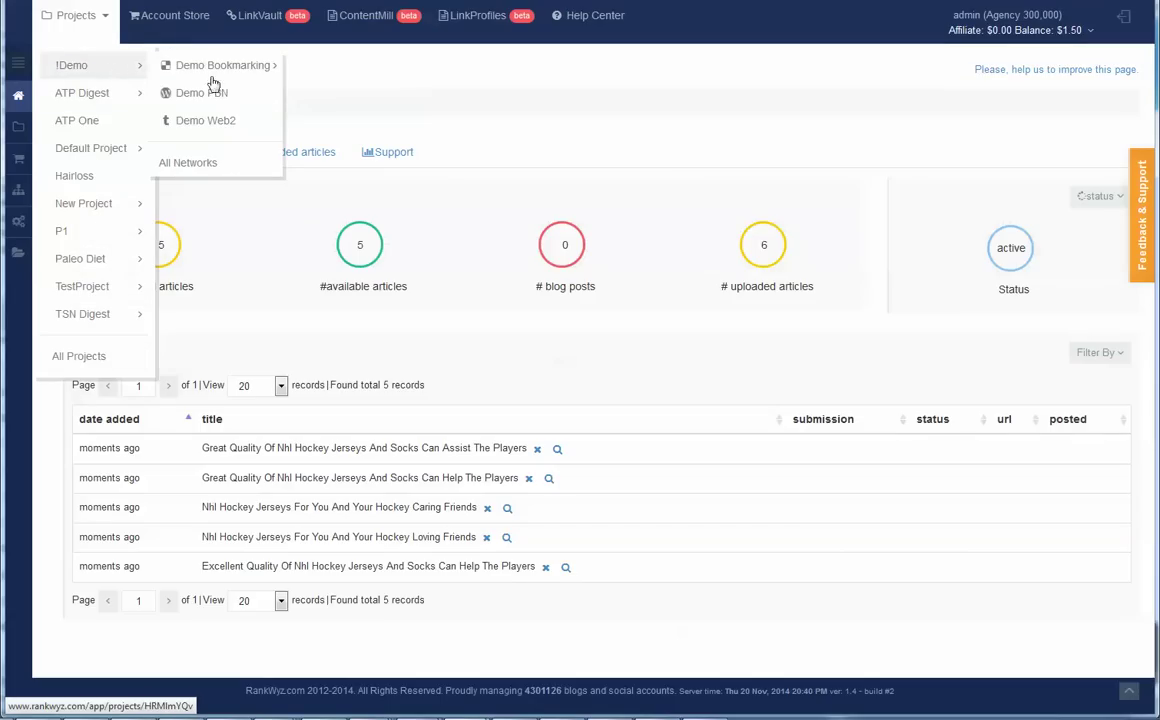
left_click(243, 121)
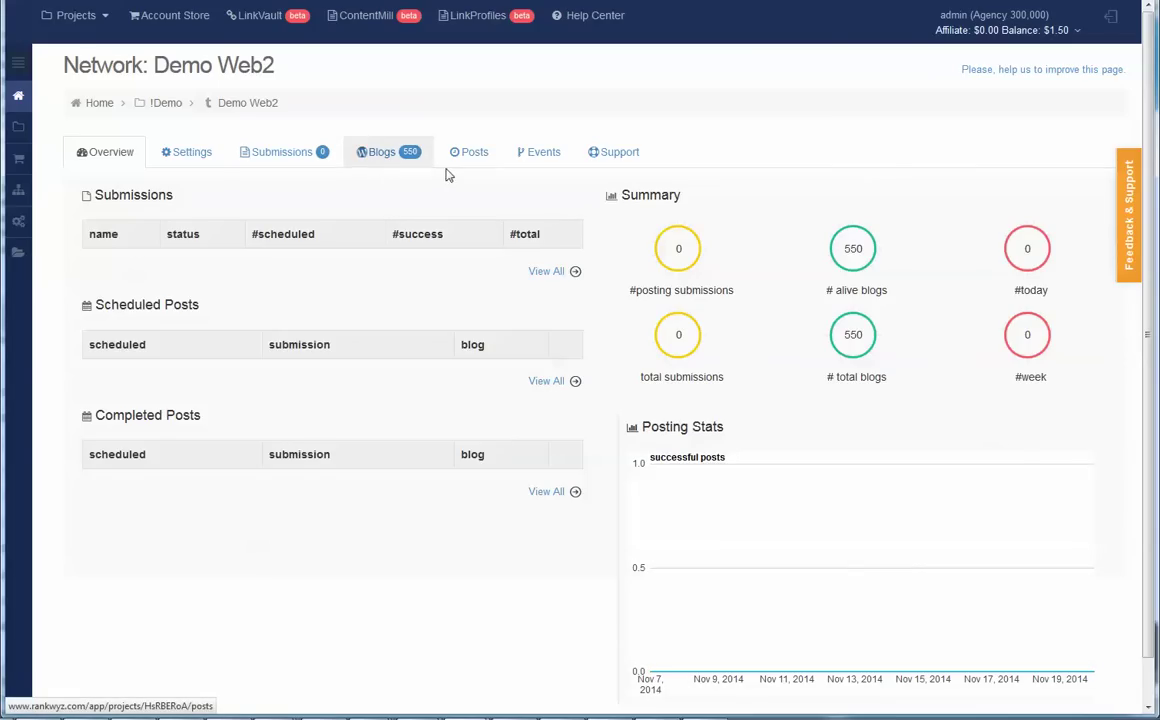
left_click(414, 162)
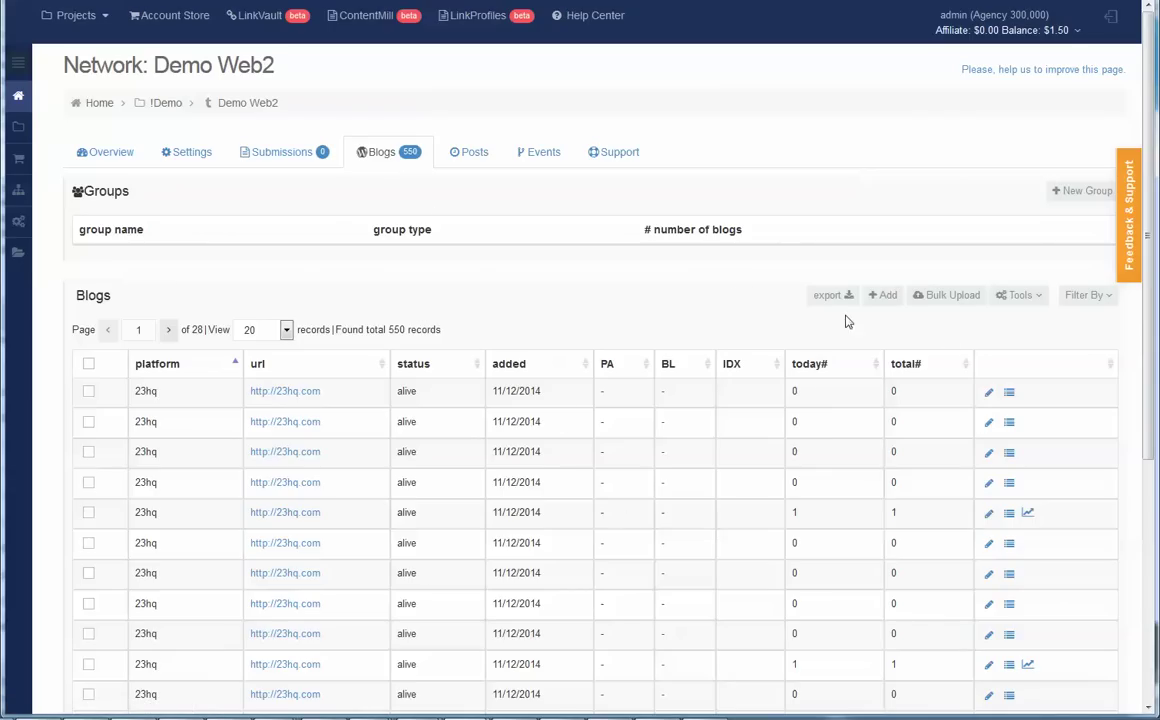
- Set View Legacy Submissions to OFF for Demo Web2 and show its empty Submissions list
left_click(283, 163)
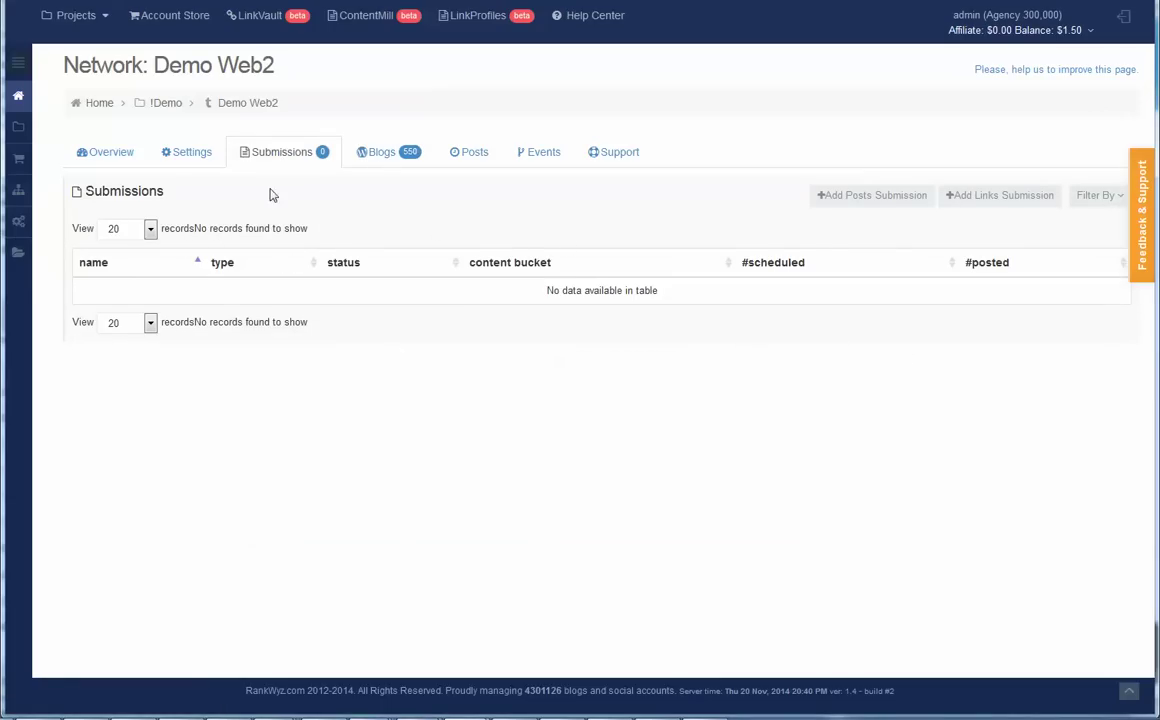
left_click(195, 151)
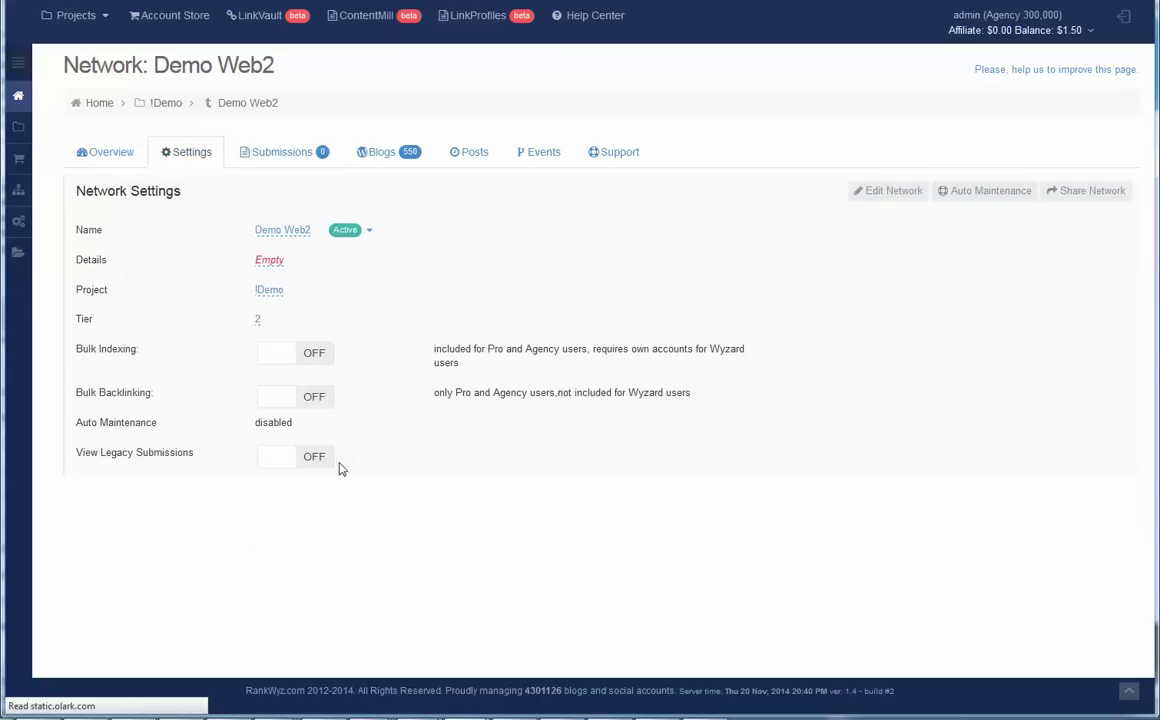
left_click(300, 460)
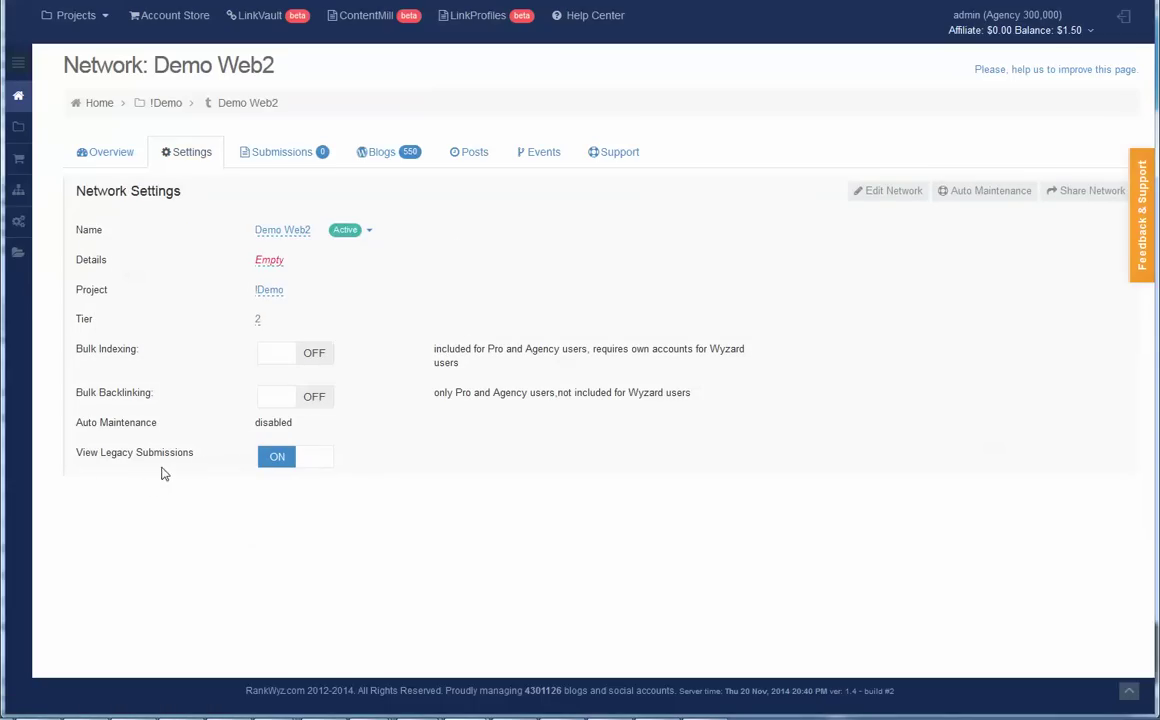
left_click(292, 153)
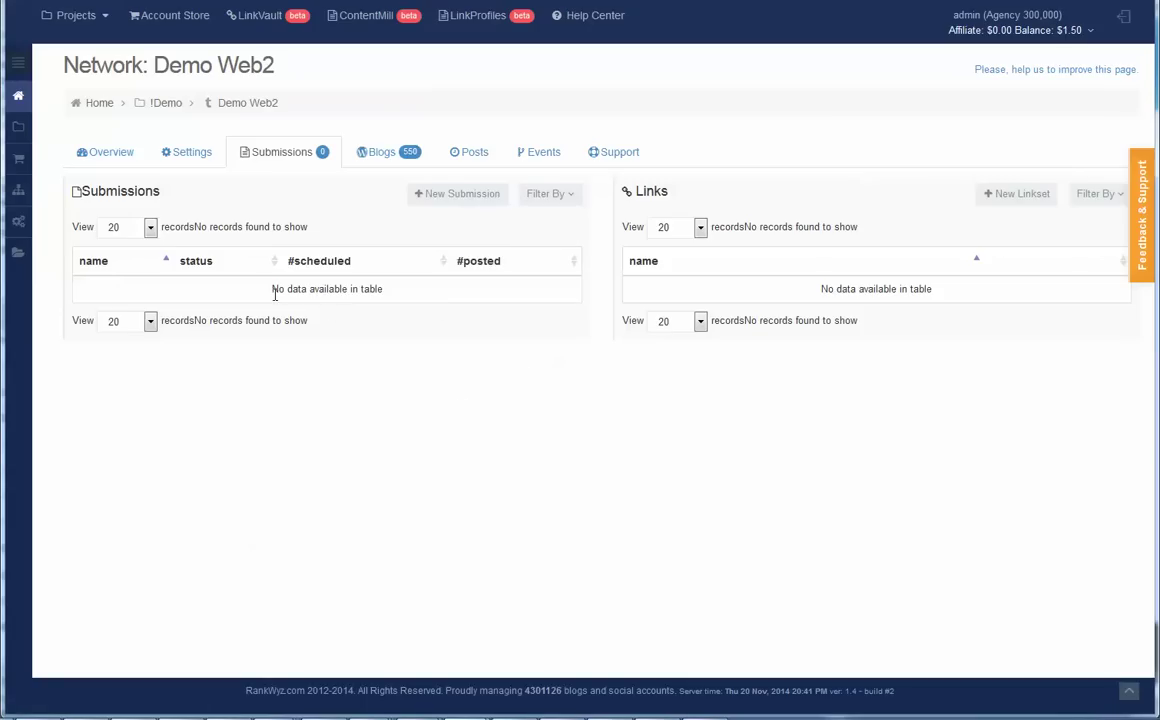
left_click(190, 160)
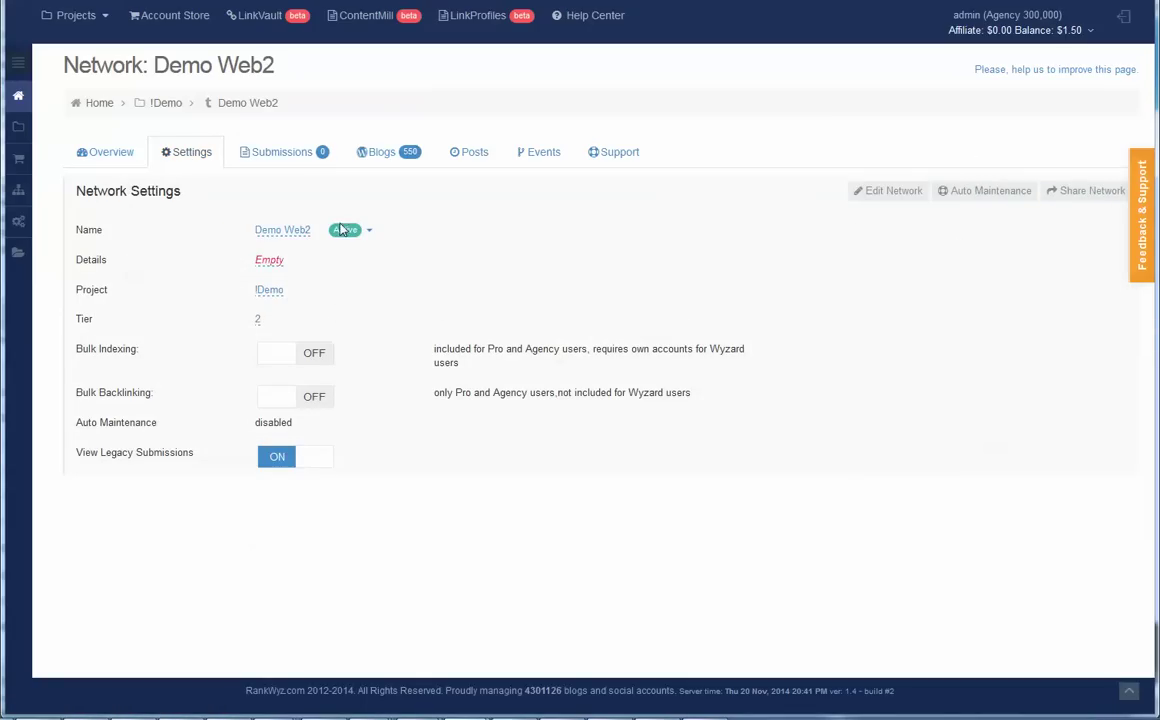
left_click(314, 456)
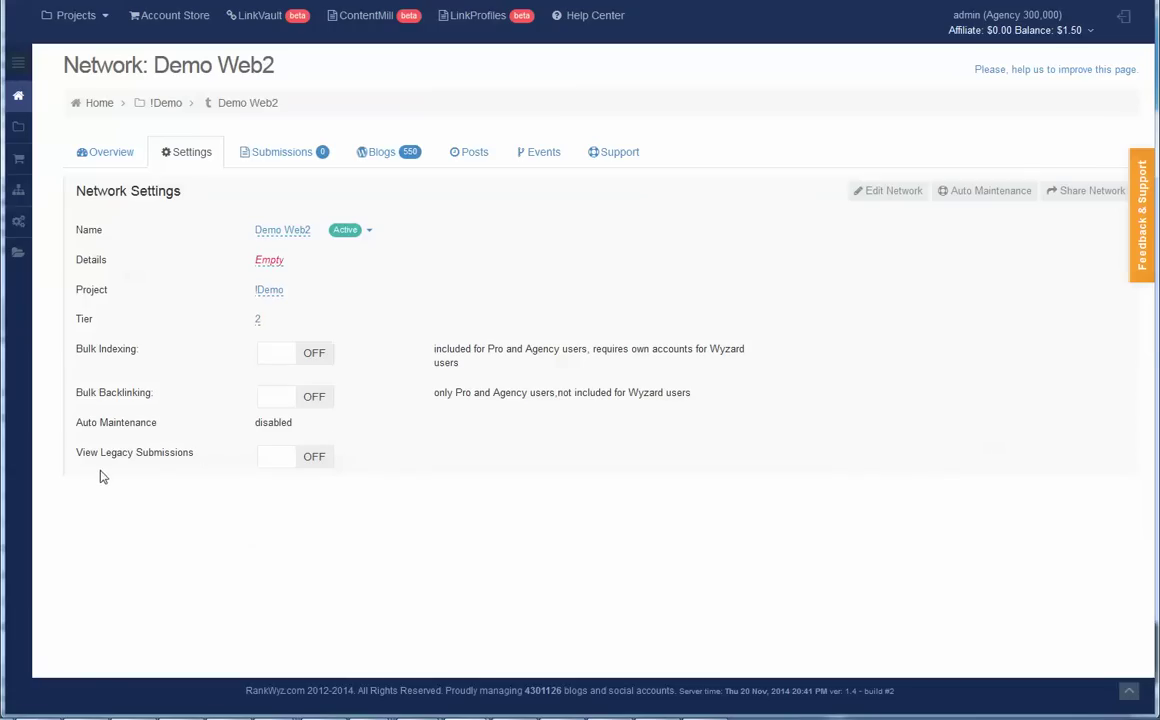
left_click(274, 156)
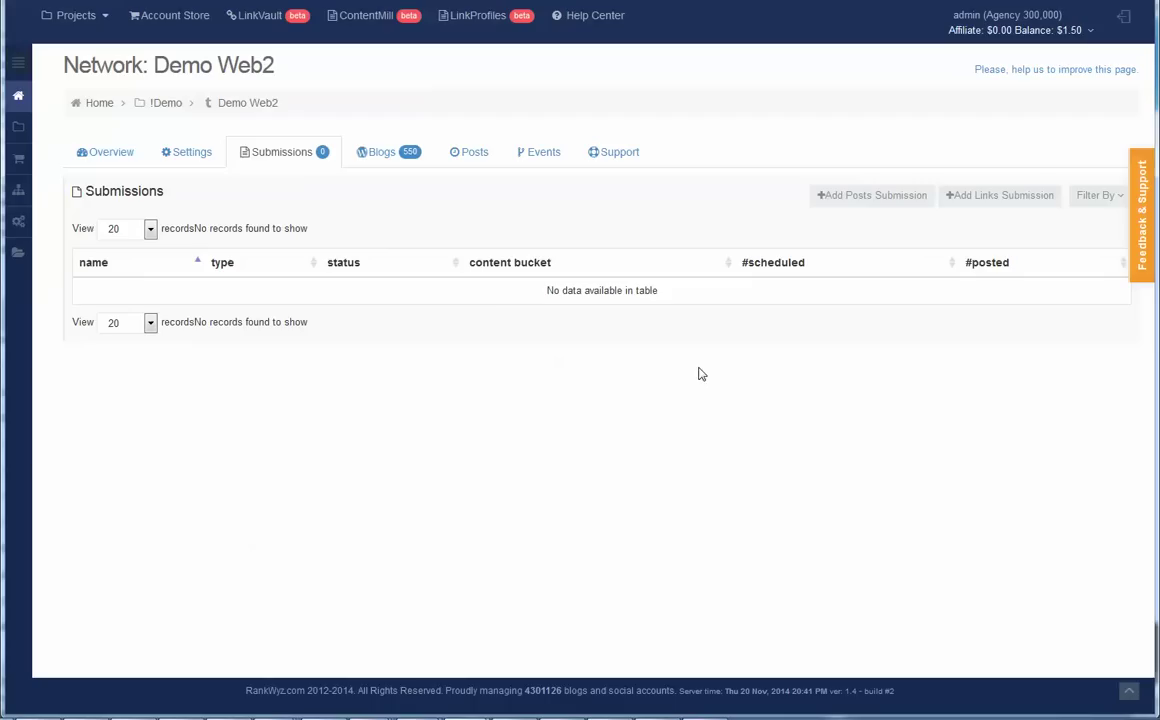
- Start a posts submission named 'one' using My Content > Demo as its content
left_click(892, 201)
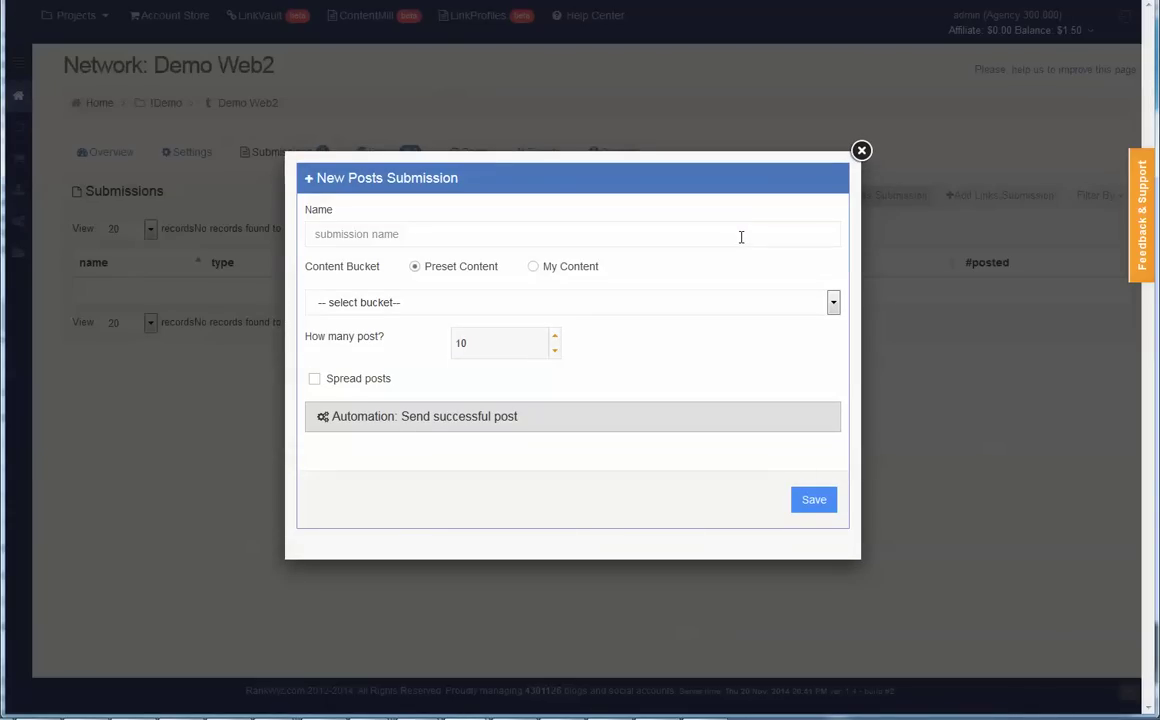
left_click(475, 228)
type("one")
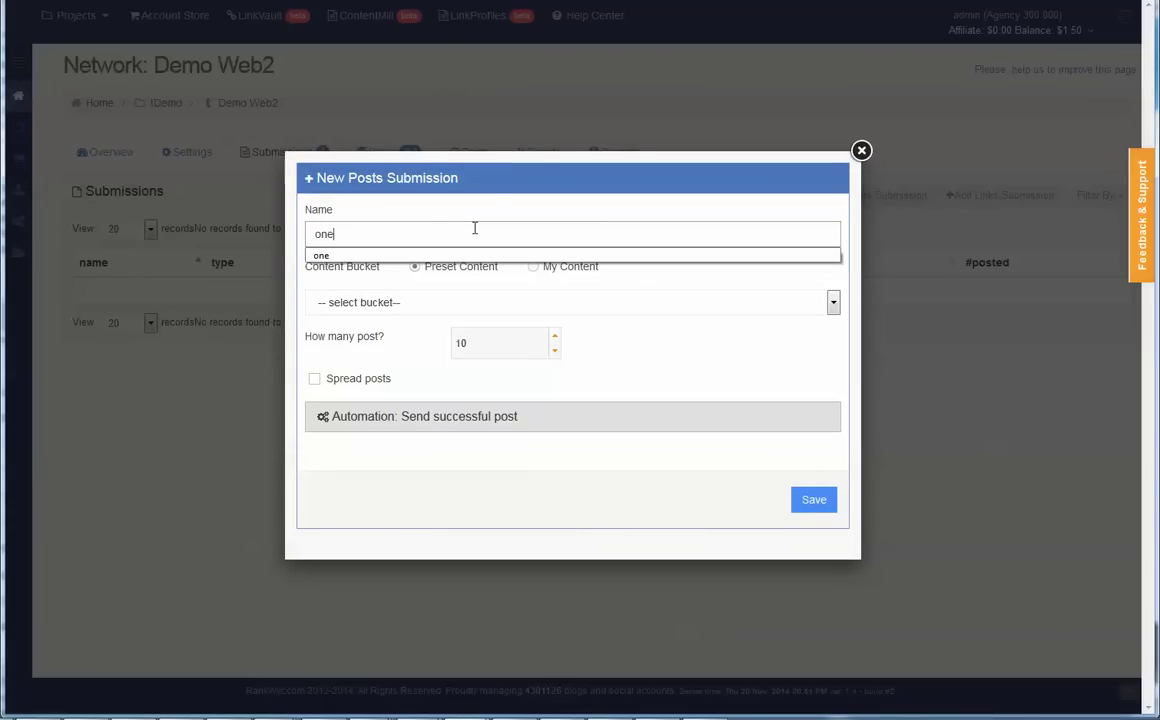
left_click(498, 196)
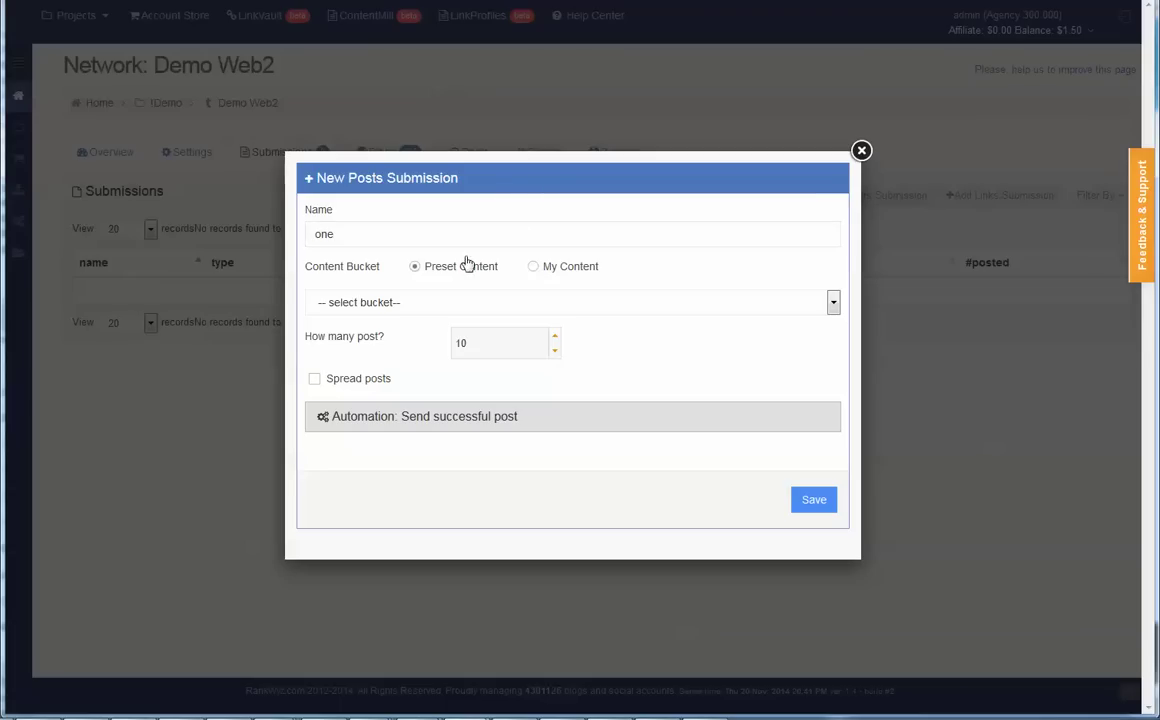
left_click(539, 266)
left_click(436, 305)
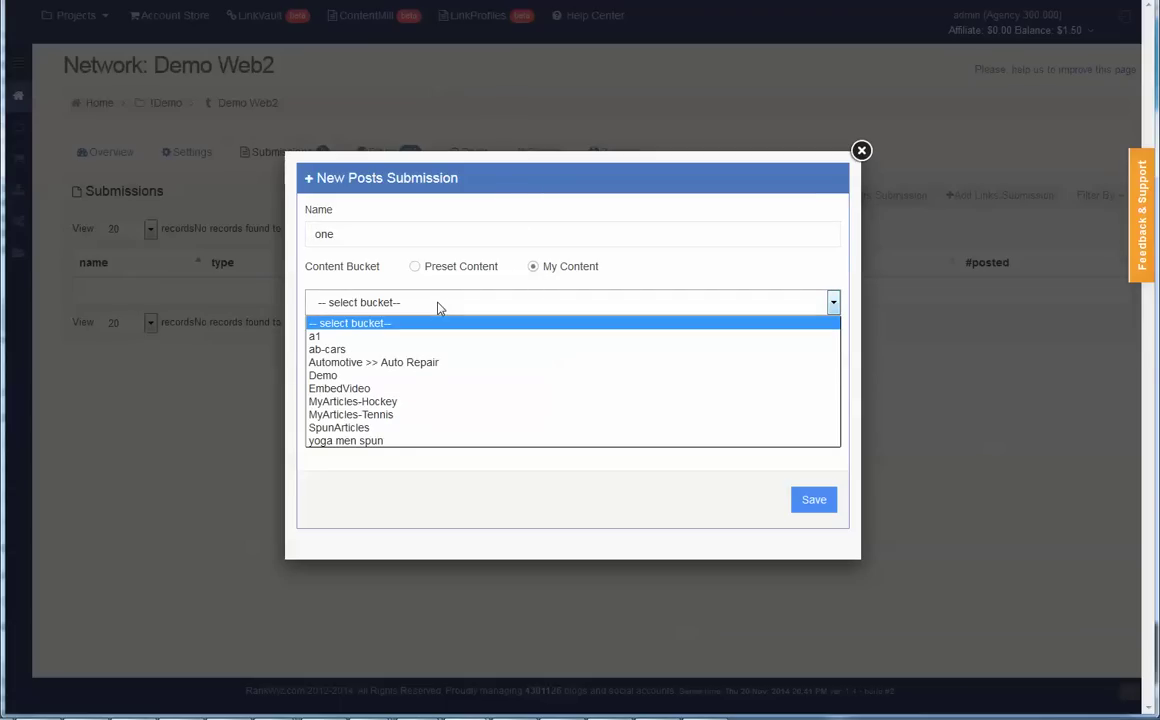
left_click(418, 376)
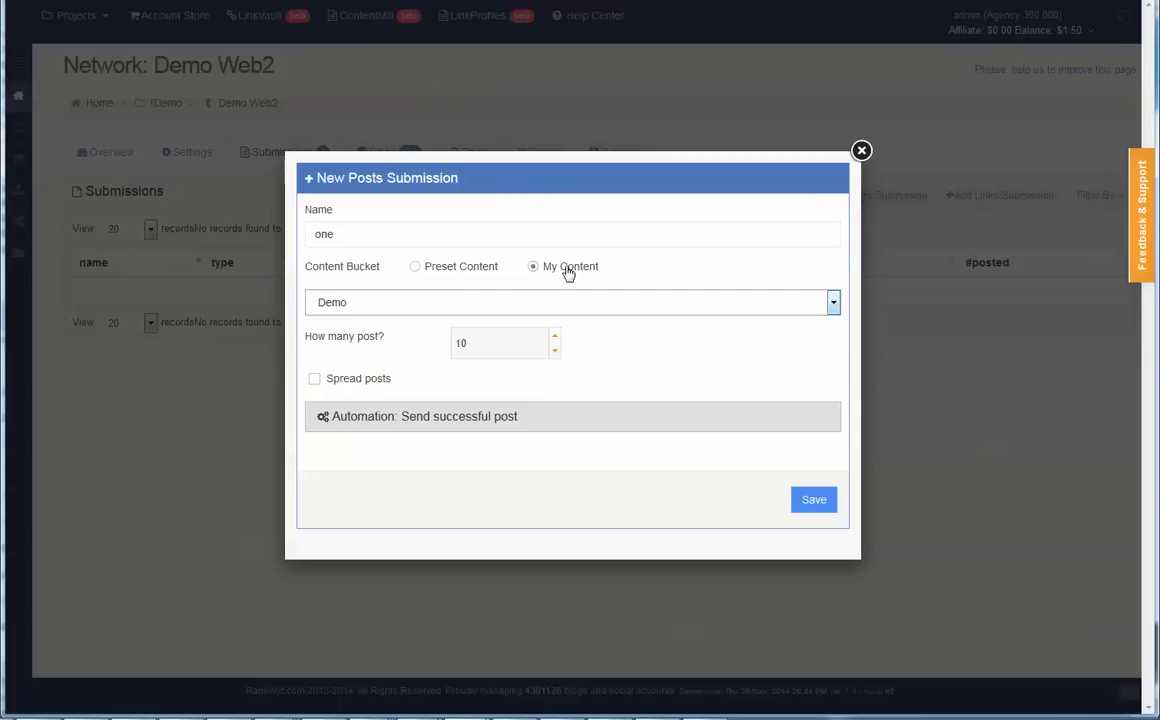
- Set How many post to 20, leave Spread posts unchecked, and save the submission
double_click(476, 342)
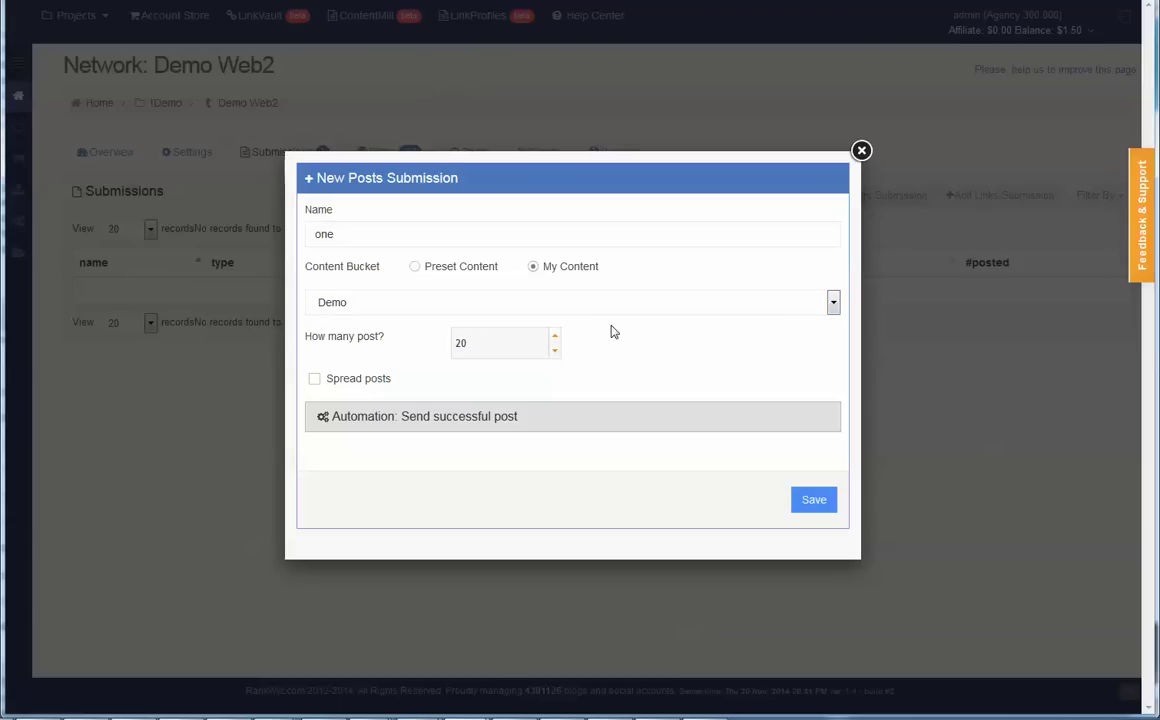
left_click(314, 379)
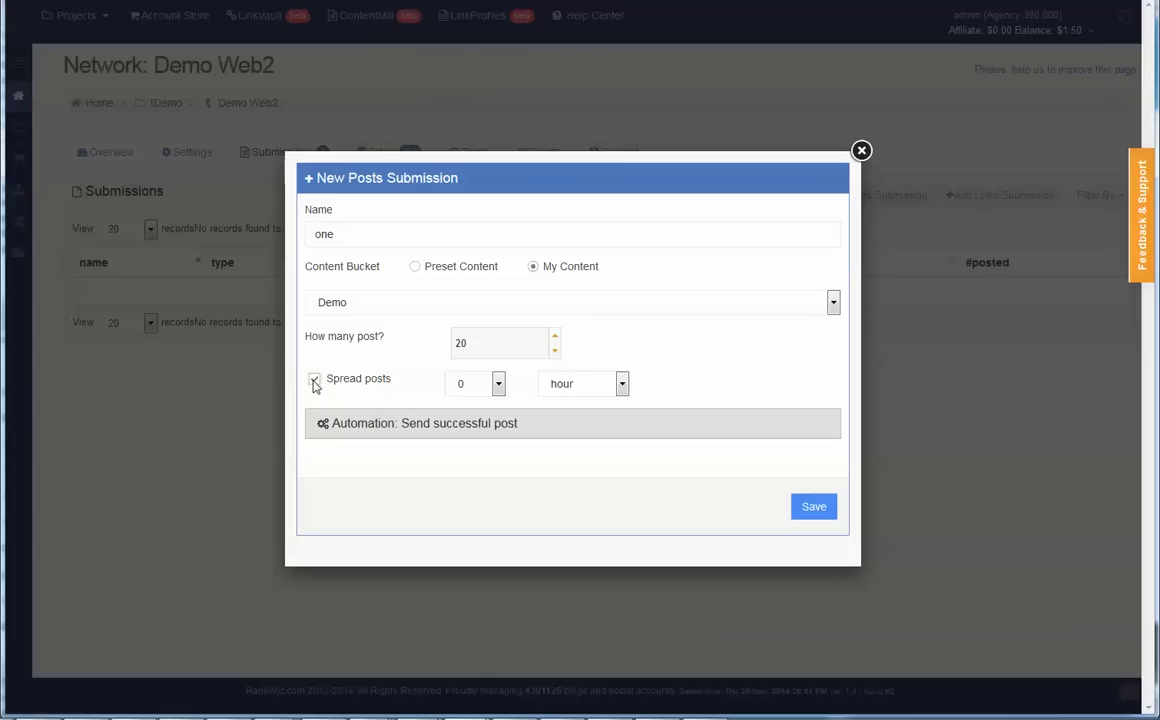
left_click(497, 388)
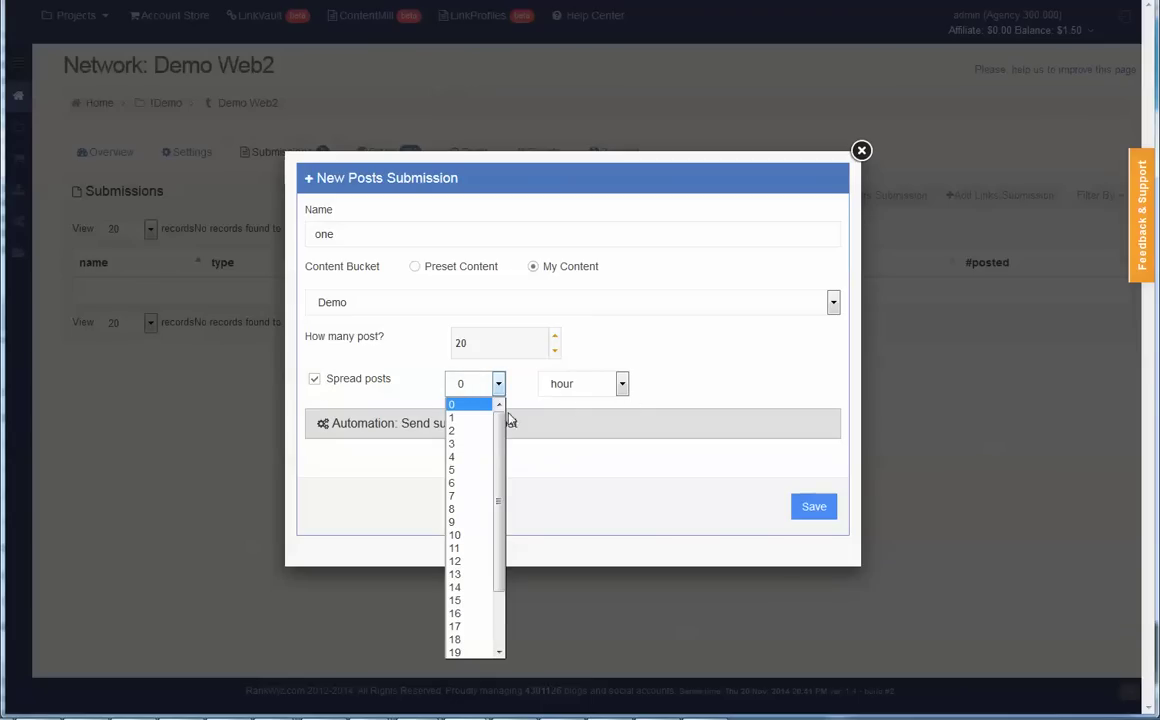
scroll(470, 526, "down", 2)
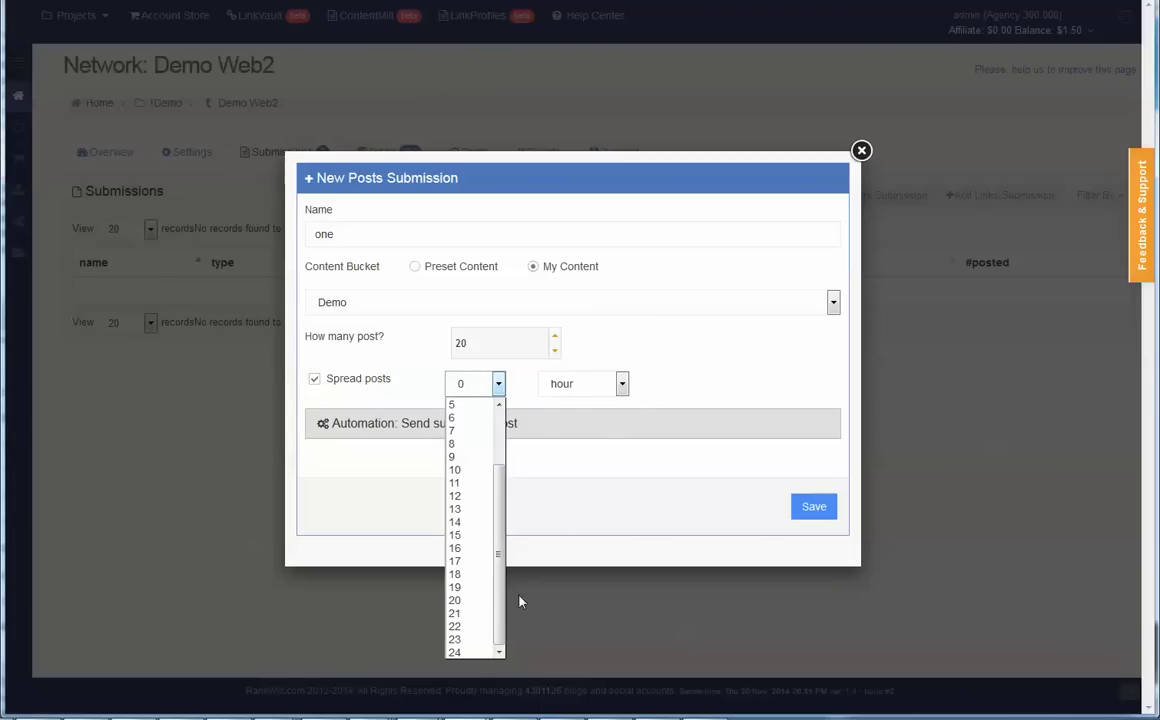
left_click(621, 385)
left_click(621, 385)
left_click(668, 383)
left_click(347, 384)
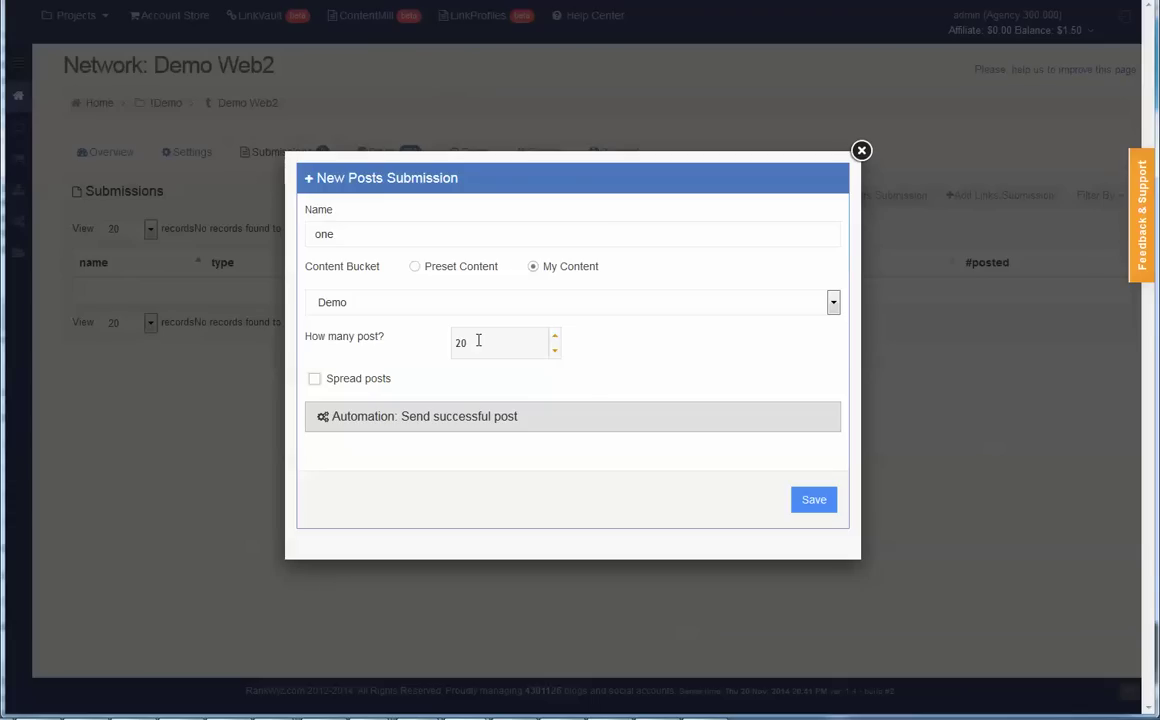
left_click(816, 503)
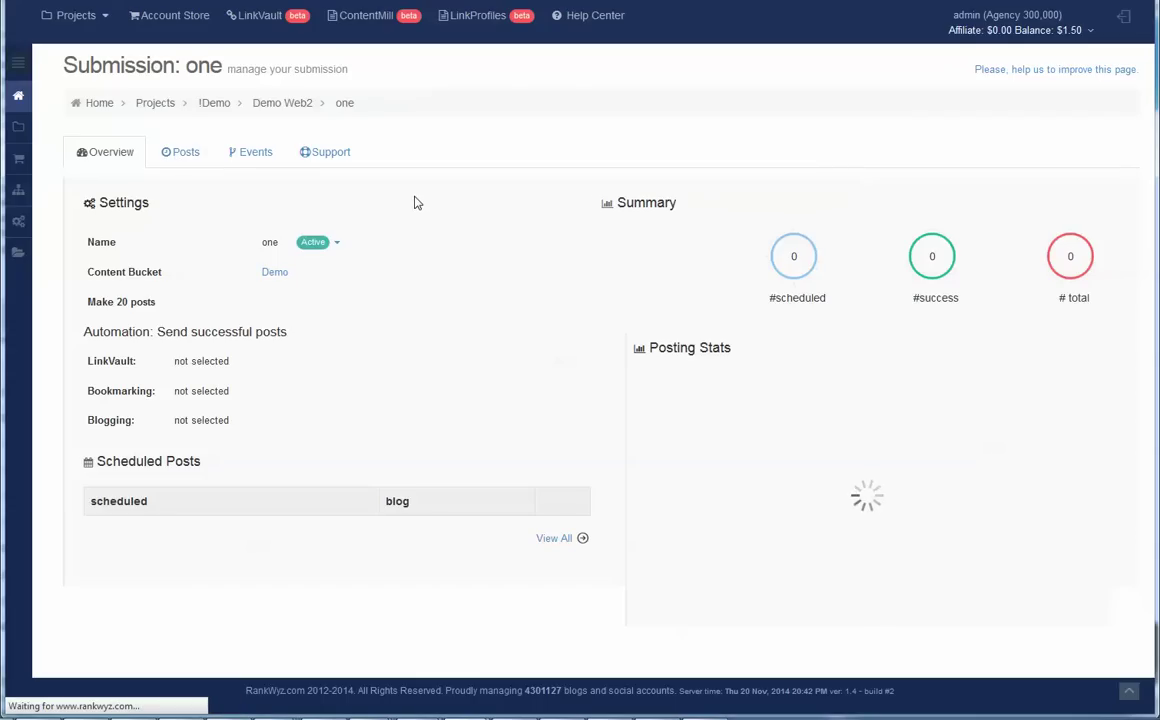
- Browse submission one's scheduled posts list on the Posts tab
left_click(187, 155)
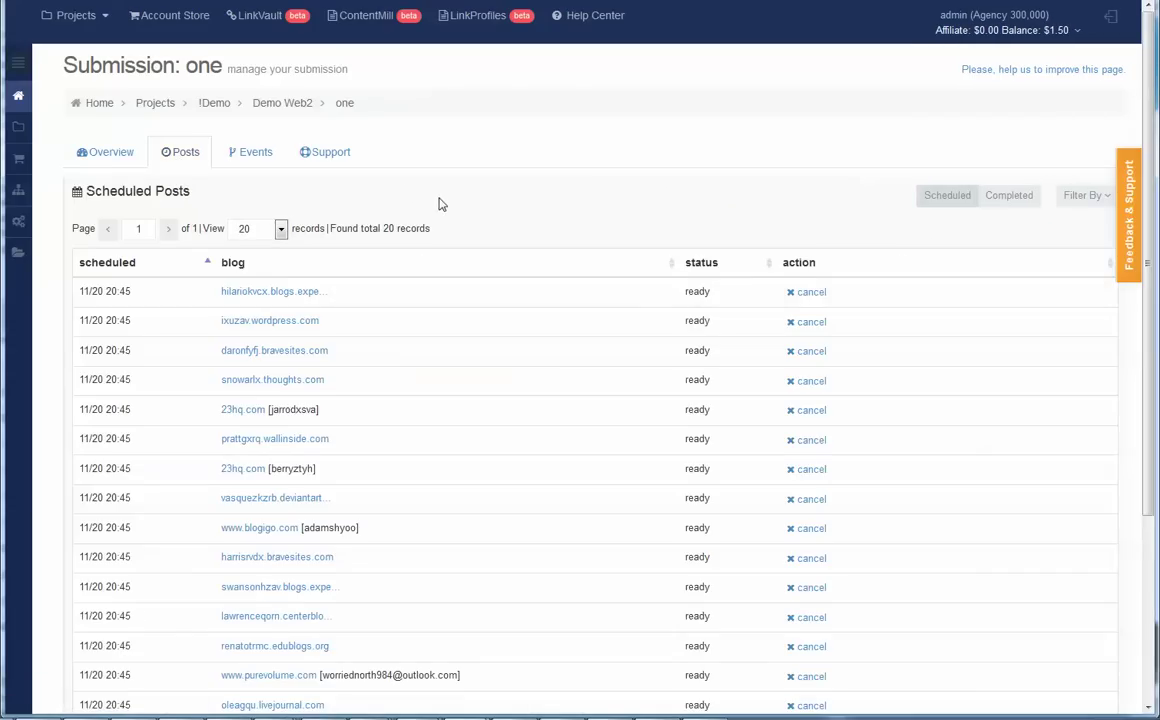
scroll(440, 205, "down", 3)
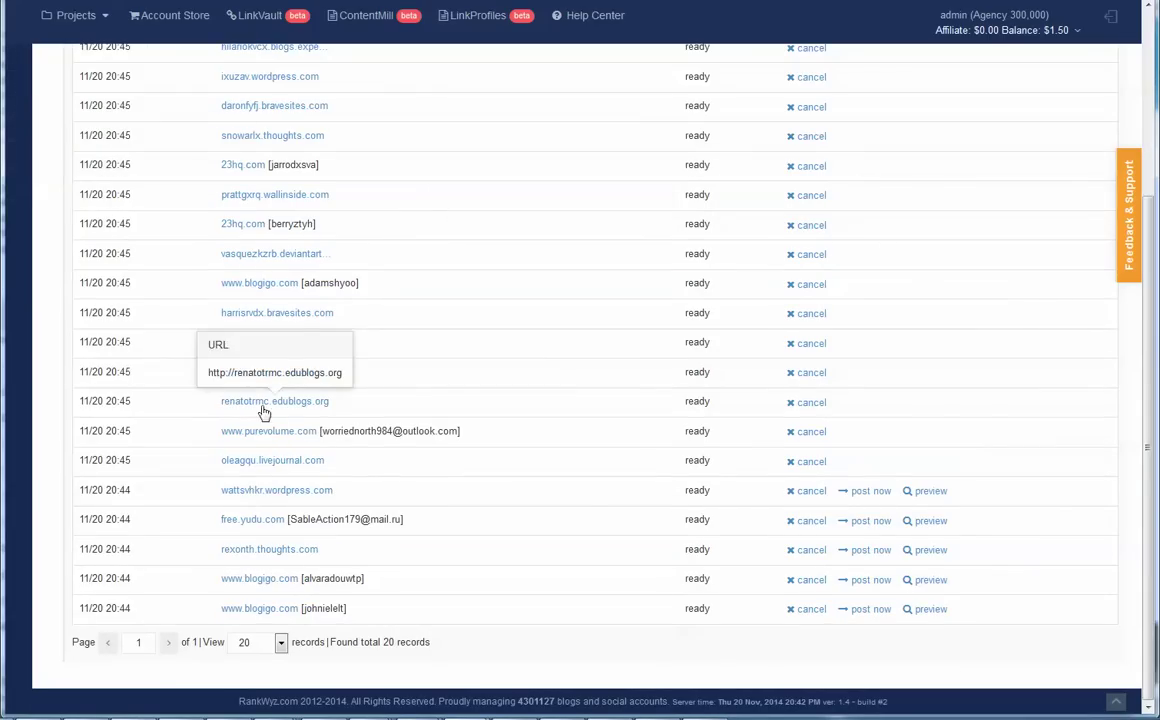
scroll(715, 480, "up", 1)
scroll(729, 502, "up", 2)
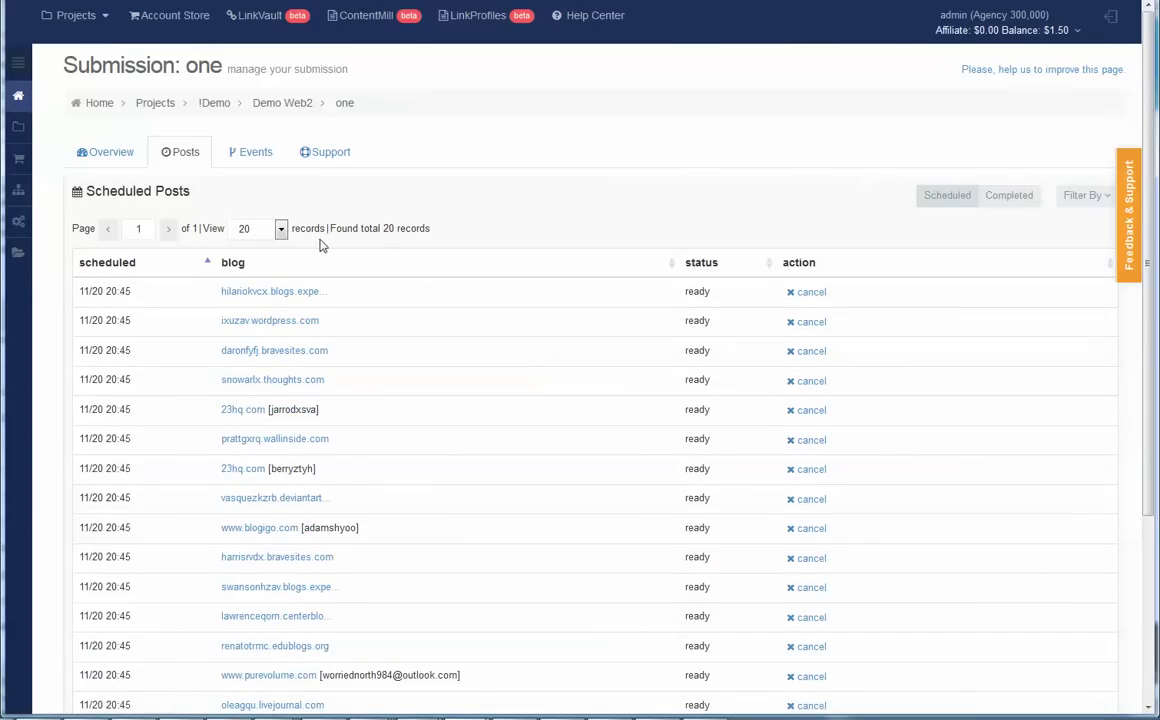
scroll(835, 407, "down", 3)
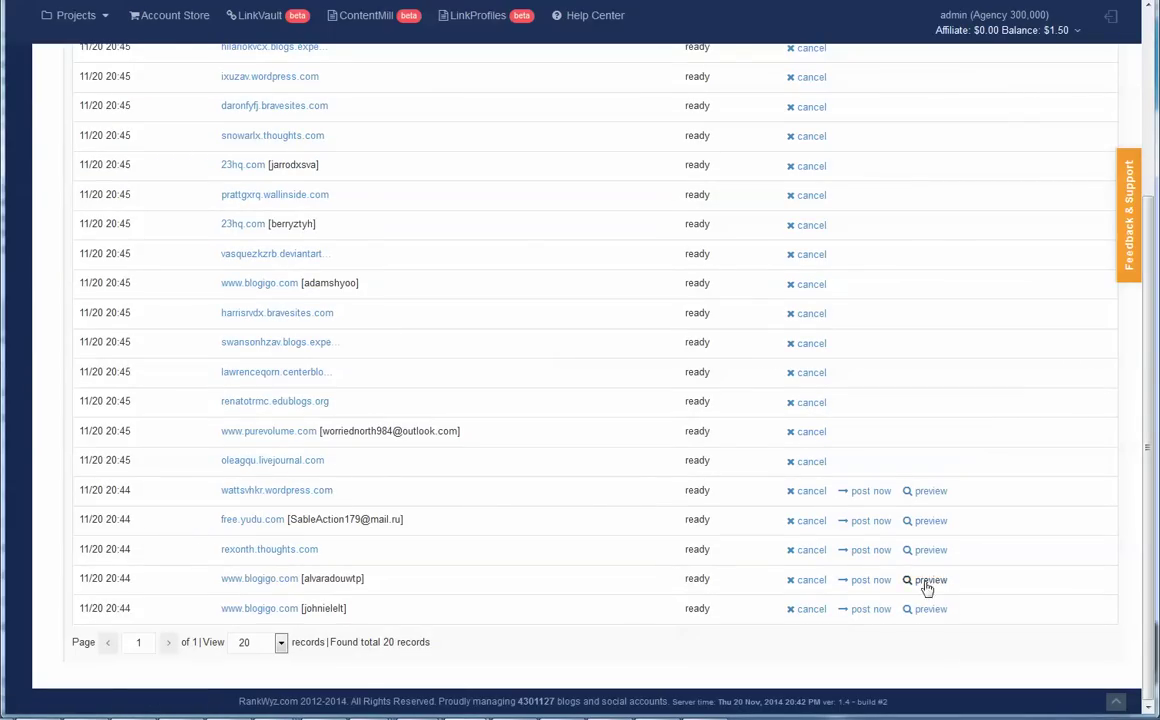
scroll(928, 524, "up", 3)
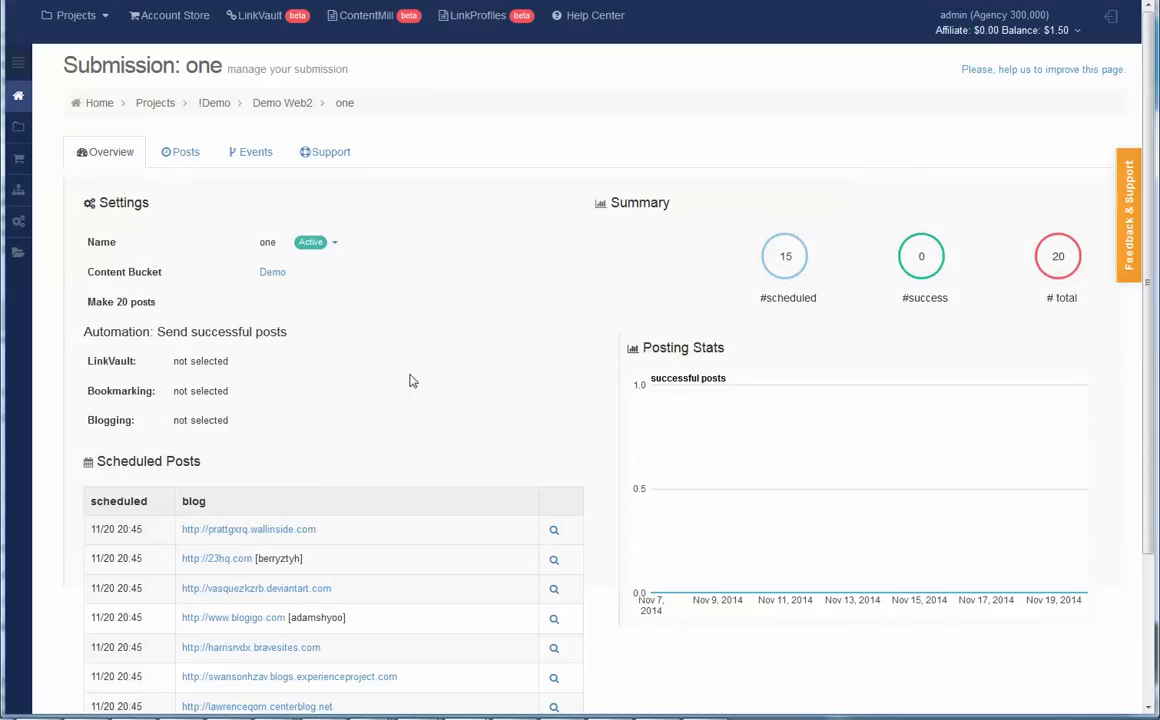
scroll(409, 277, "down", 2)
scroll(287, 262, "up", 2)
- Show submission one's completed posts and remove the 'successful' filter to list all posts
left_click(203, 152)
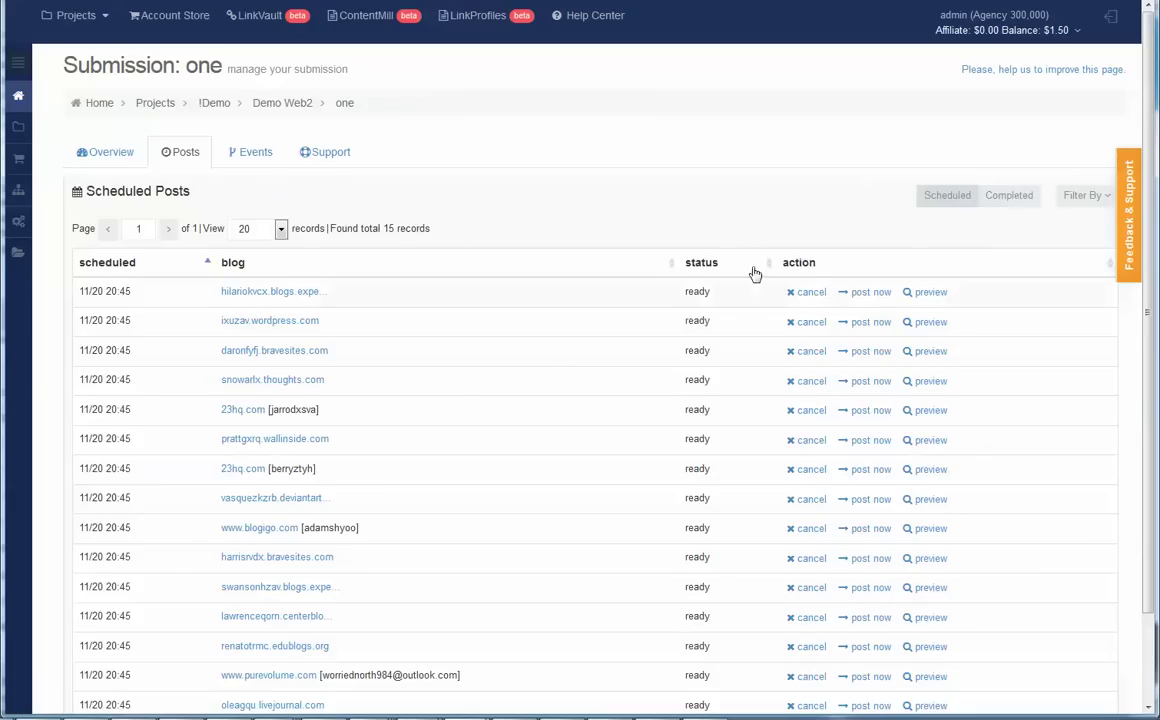
scroll(787, 333, "down", 2)
scroll(758, 422, "up", 2)
left_click(1004, 194)
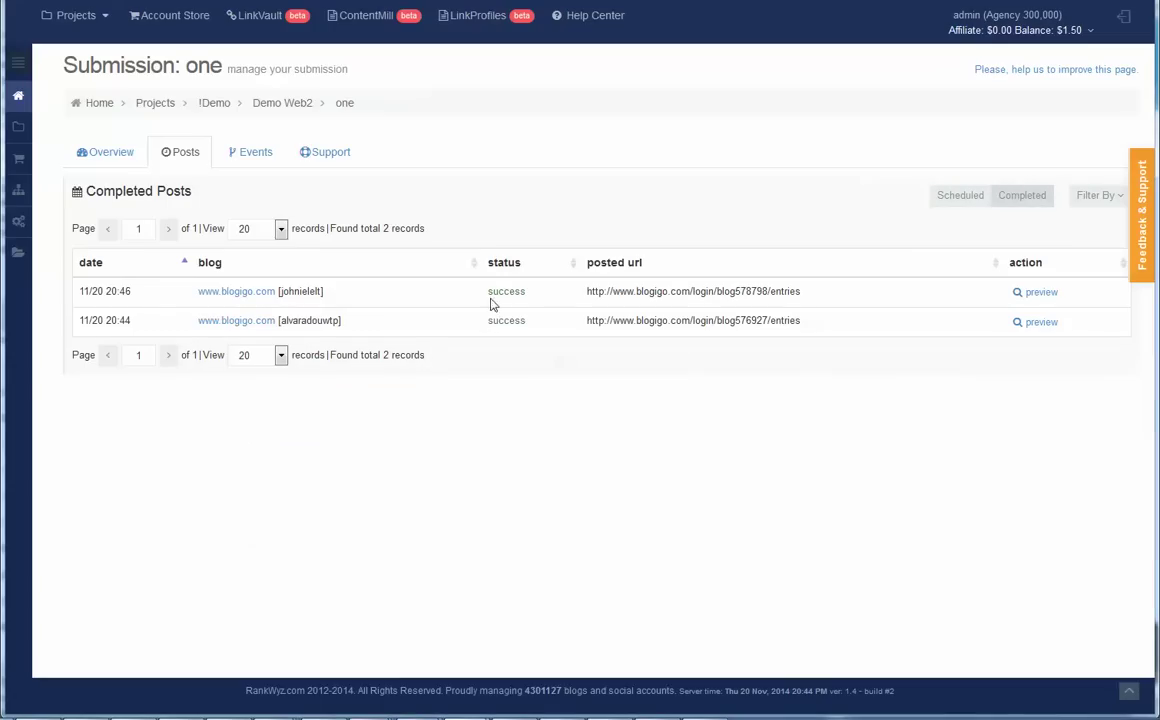
left_click(1100, 196)
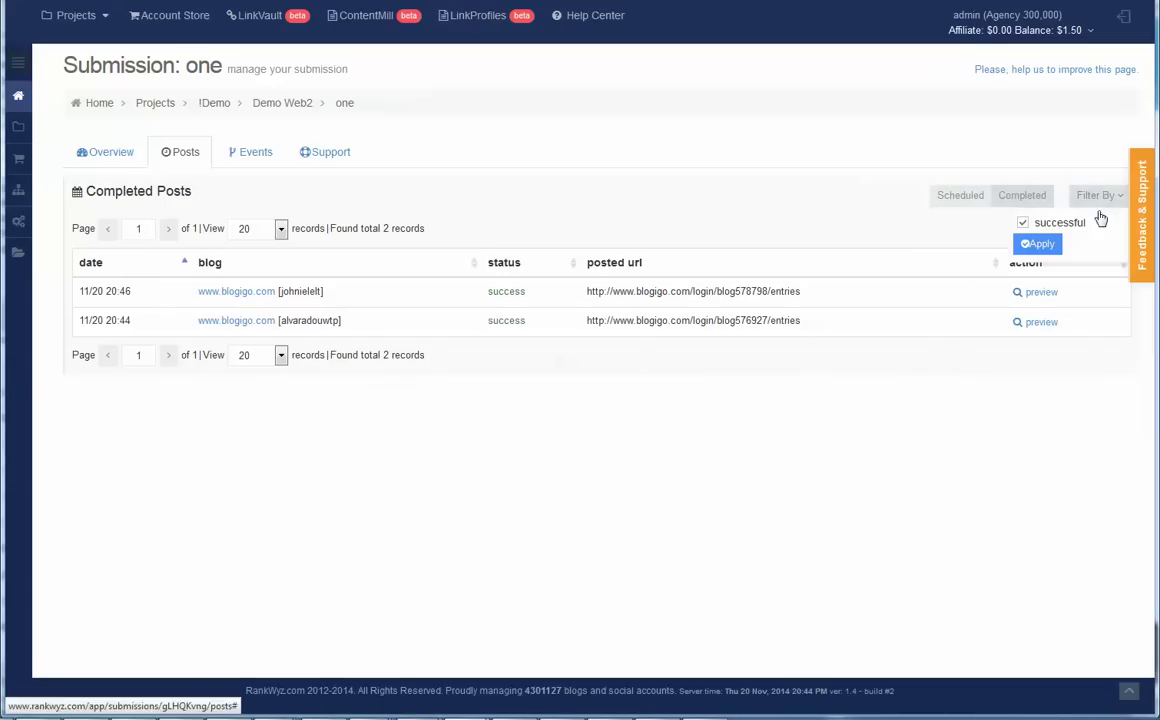
left_click(815, 397)
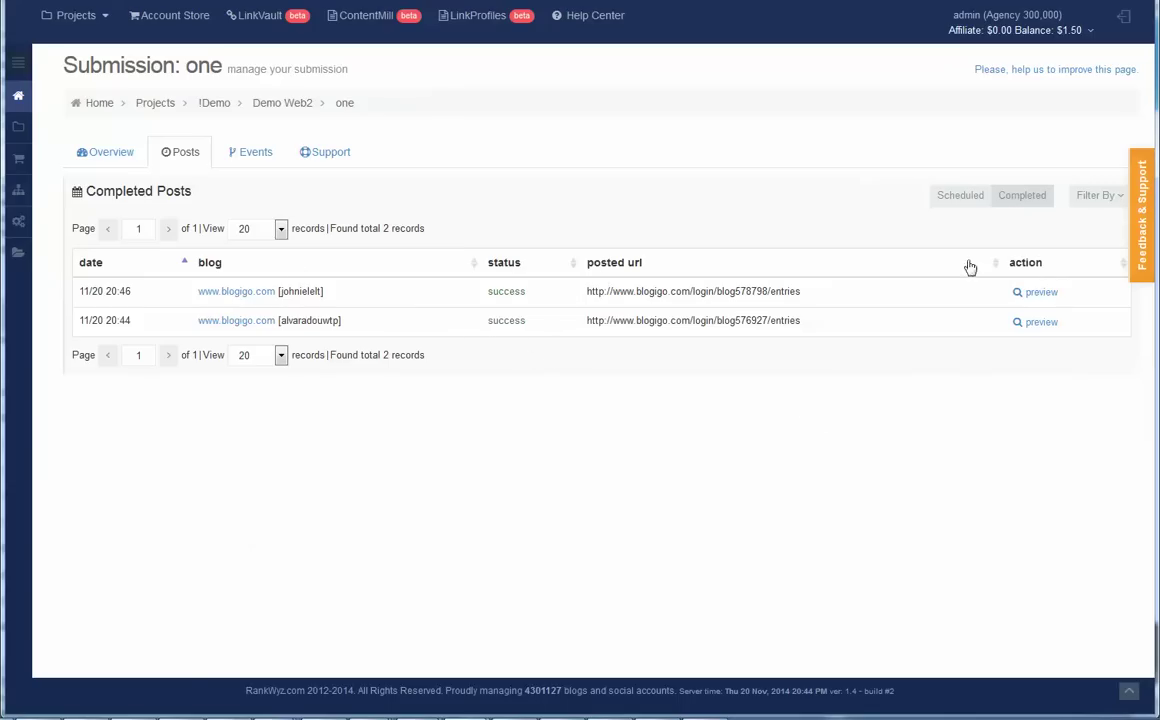
left_click(1100, 196)
left_click(1022, 222)
left_click(1038, 244)
scroll(745, 212, "down", 3)
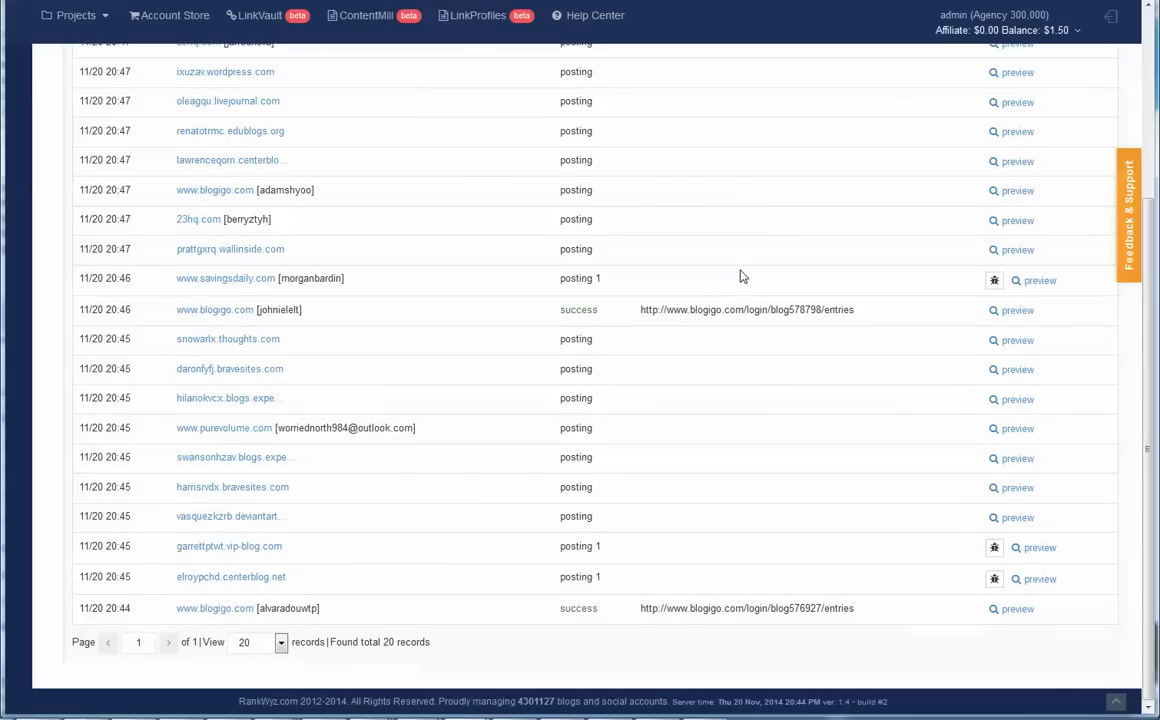
scroll(665, 366, "up", 5)
- Switch between Scheduled and Completed posts and reapply the filter without 'successful'
left_click(950, 198)
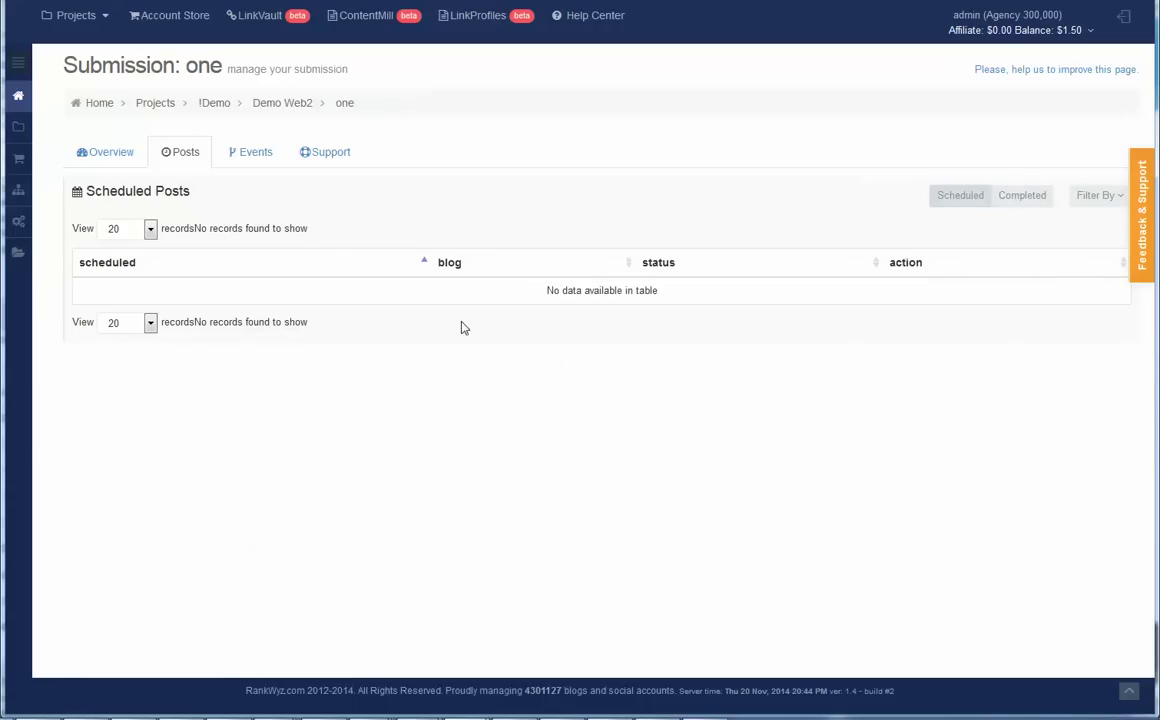
left_click(1018, 203)
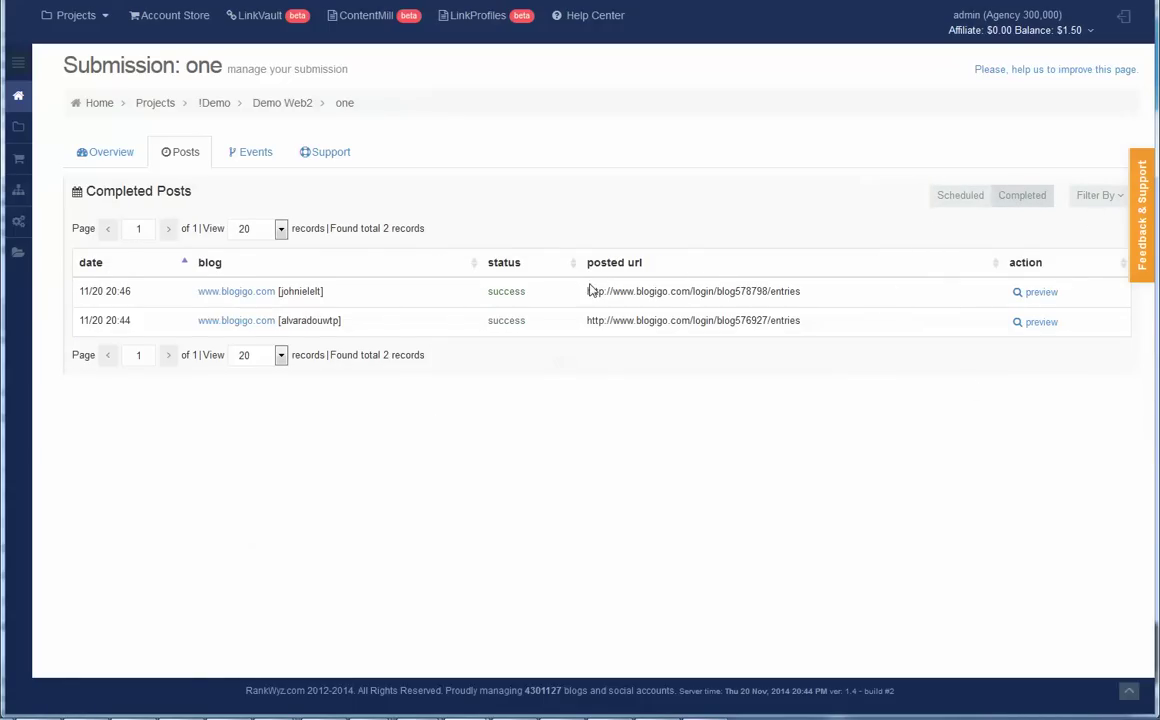
left_click(1097, 195)
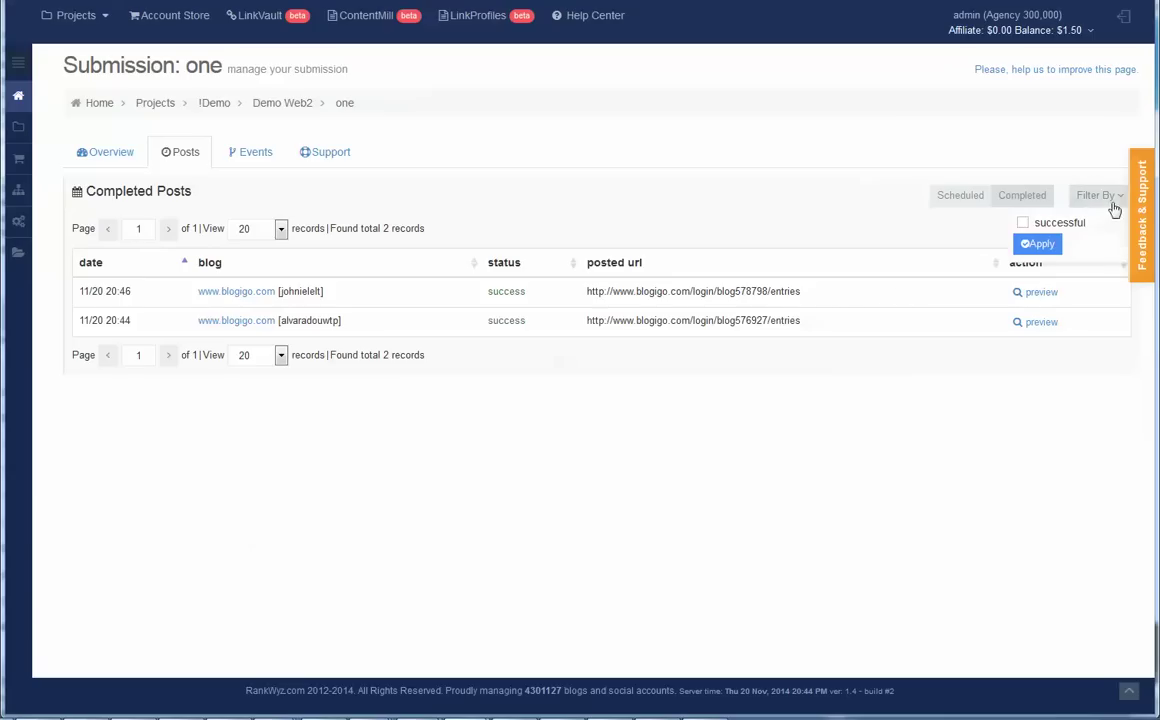
left_click(1023, 222)
left_click(1044, 253)
scroll(945, 270, "down", 5)
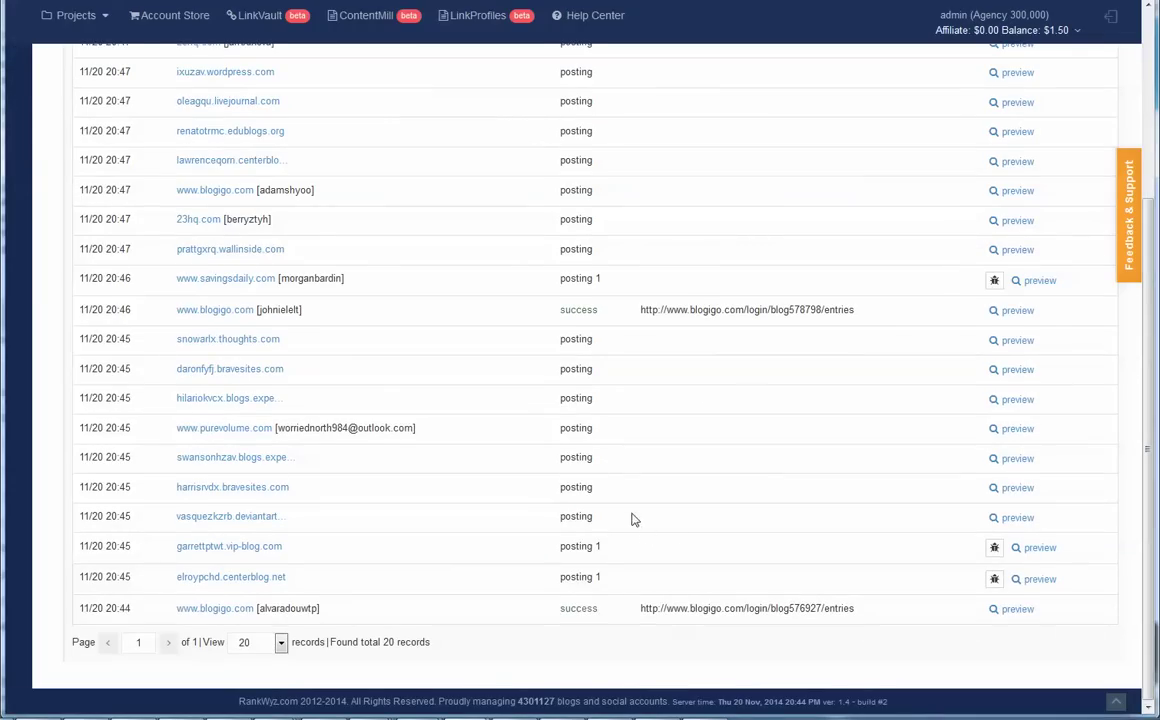
scroll(632, 515, "up", 5)
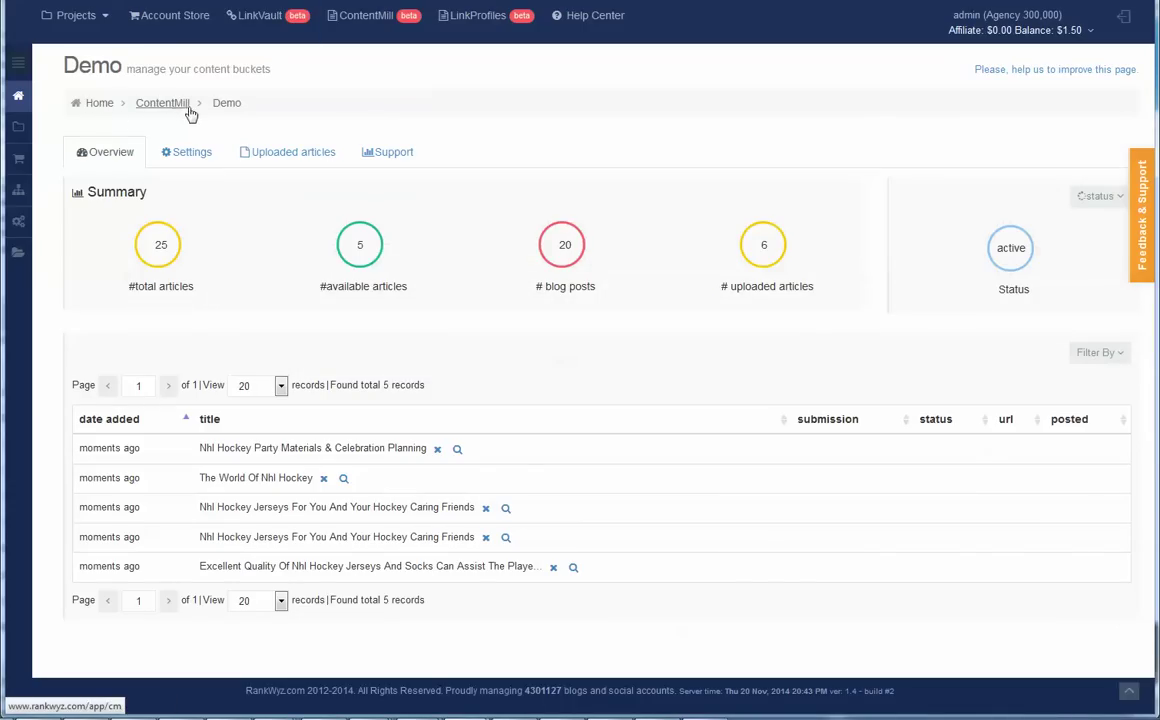
- Uncheck the unassigned-articles filter so the Demo bucket lists all 25 hockey articles, and browse them
left_click(114, 156)
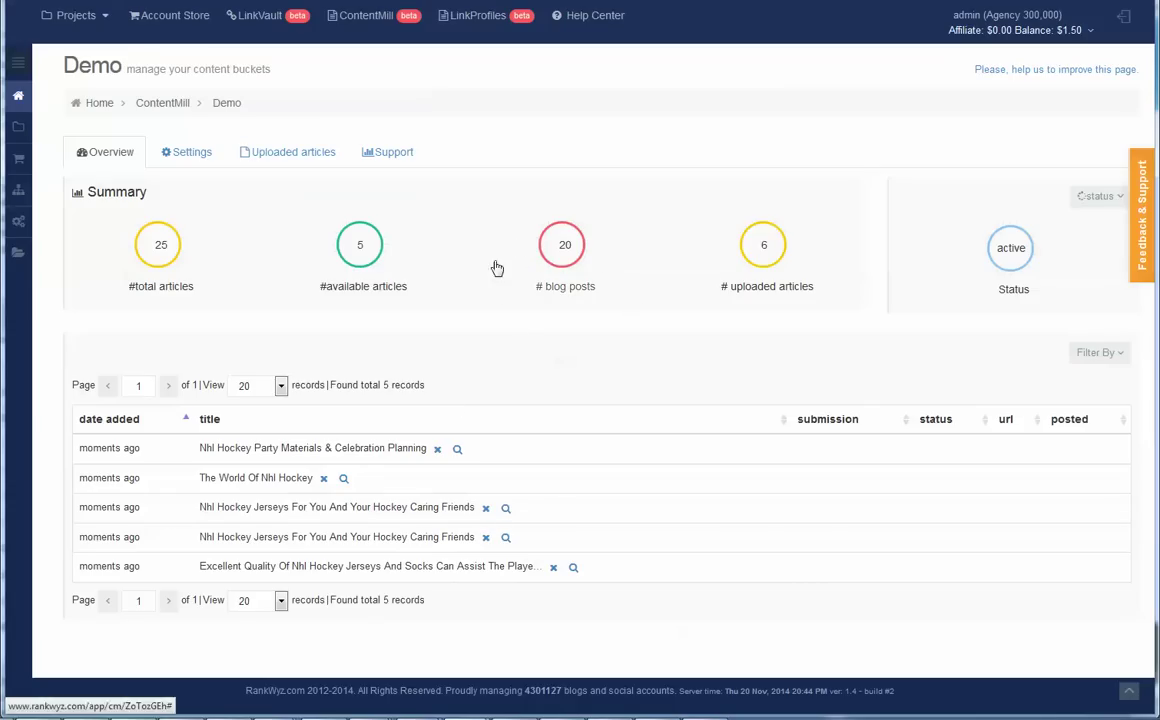
left_click(1112, 354)
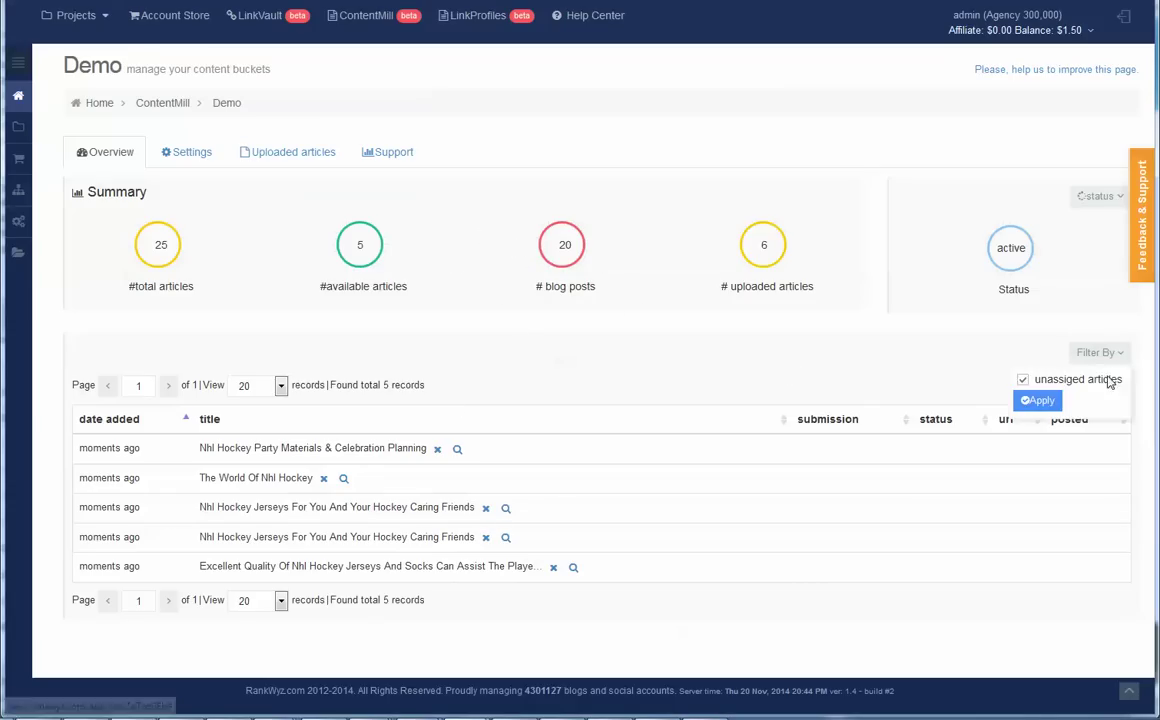
left_click(270, 505)
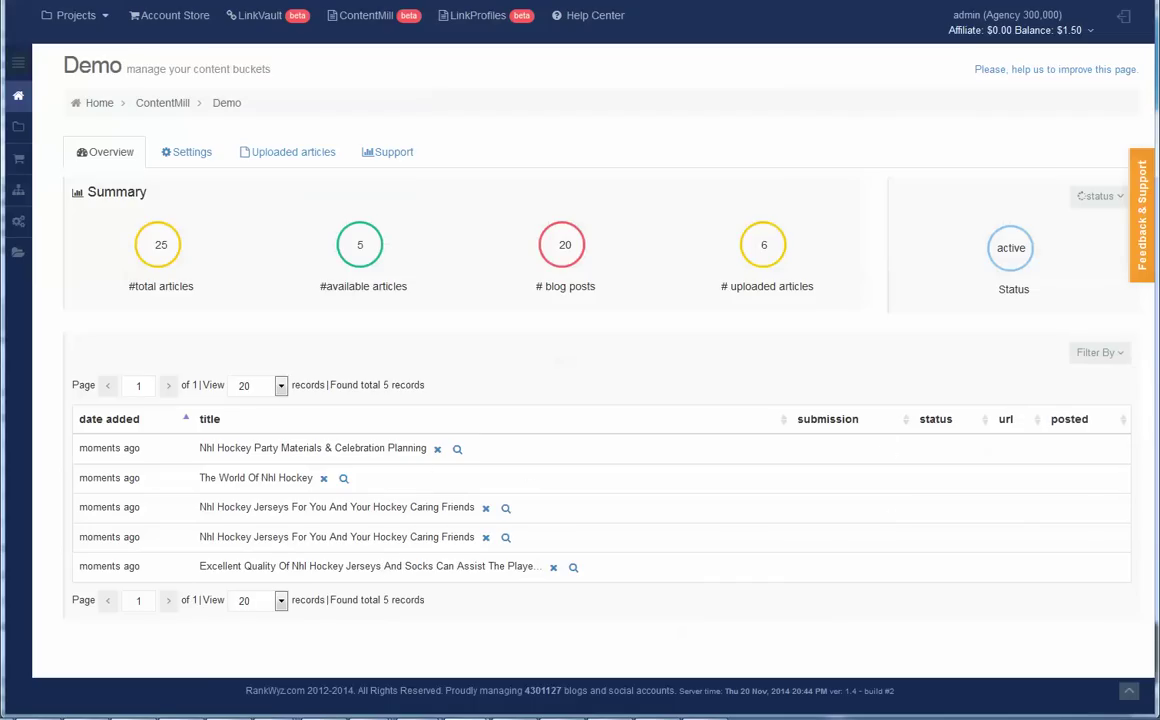
left_click(1112, 354)
left_click(1036, 401)
scroll(511, 389, "down", 3)
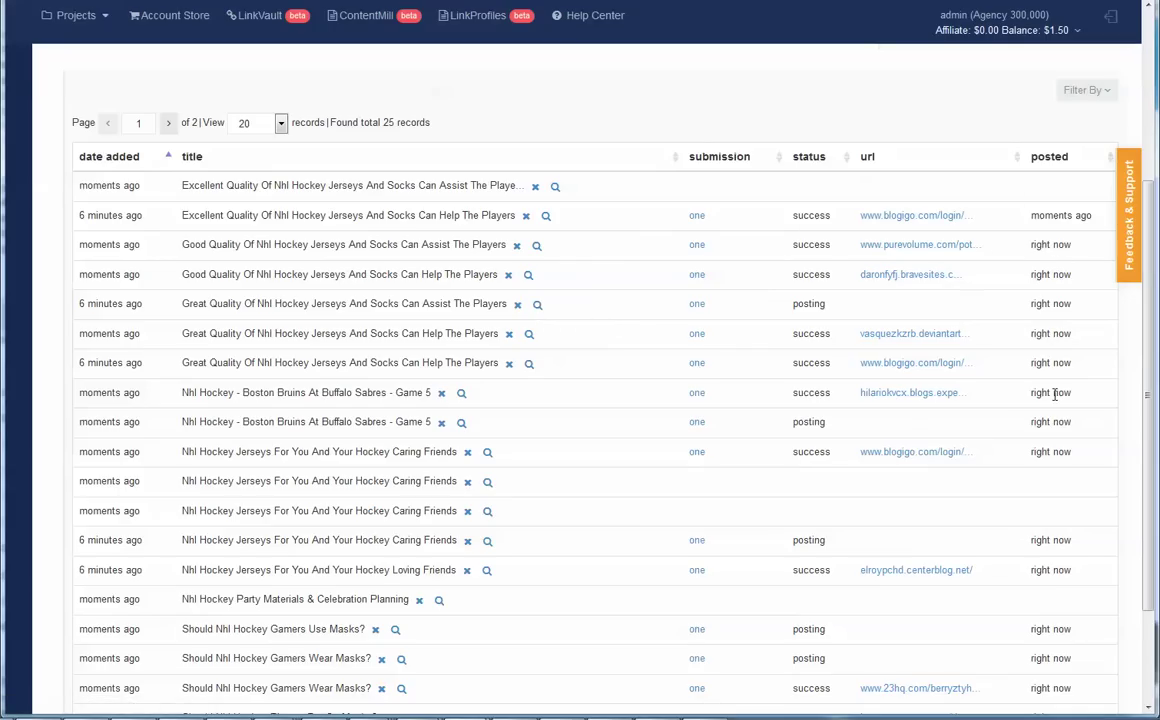
scroll(810, 274, "down", 3)
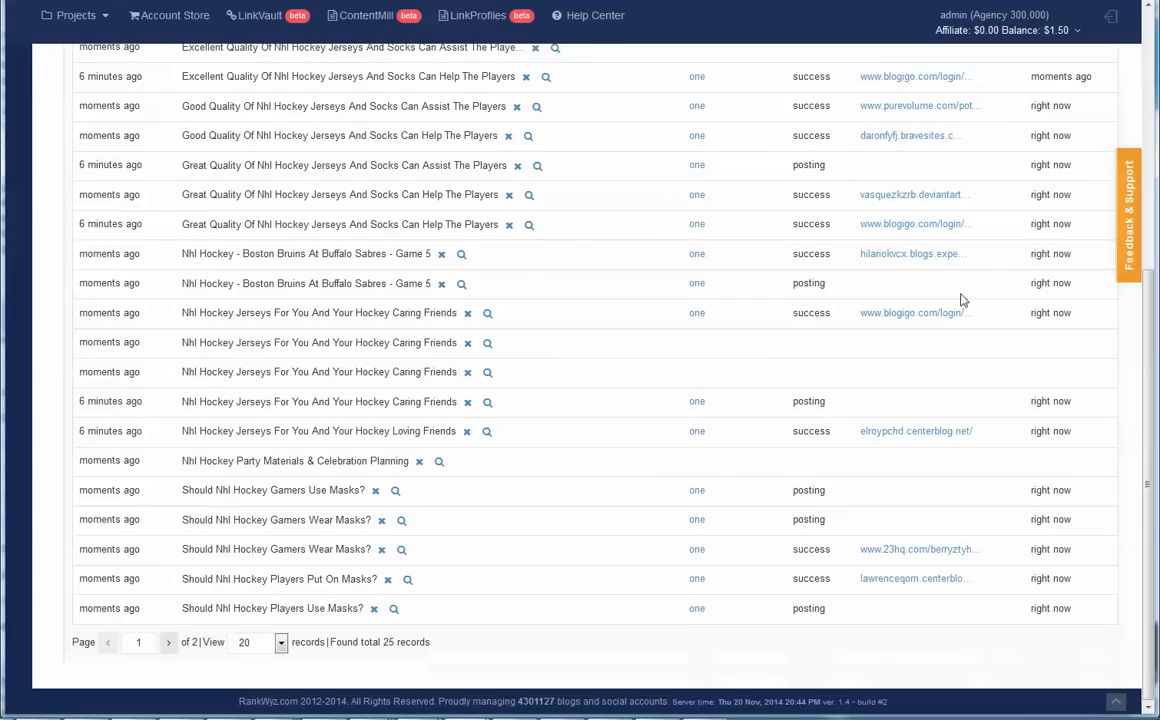
scroll(875, 484, "up", 7)
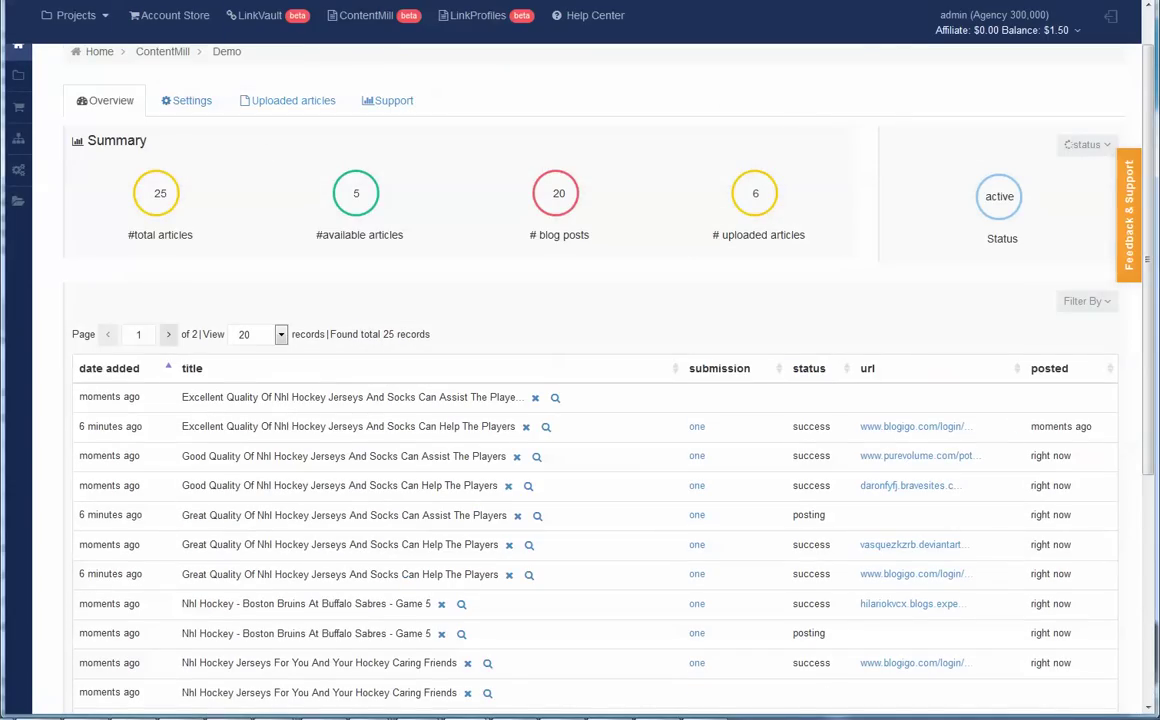
- Return to submission one, review its overview (12 of 20 posts successful), then go to its Posts list
key("alt+Left")
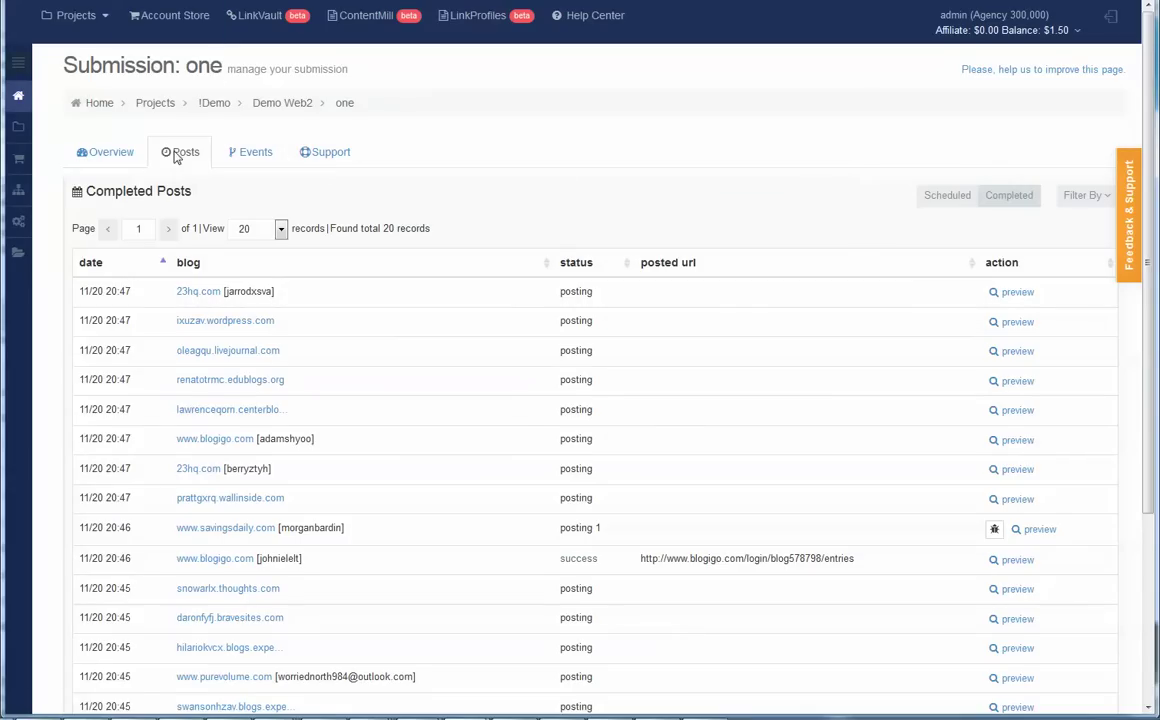
left_click(100, 155)
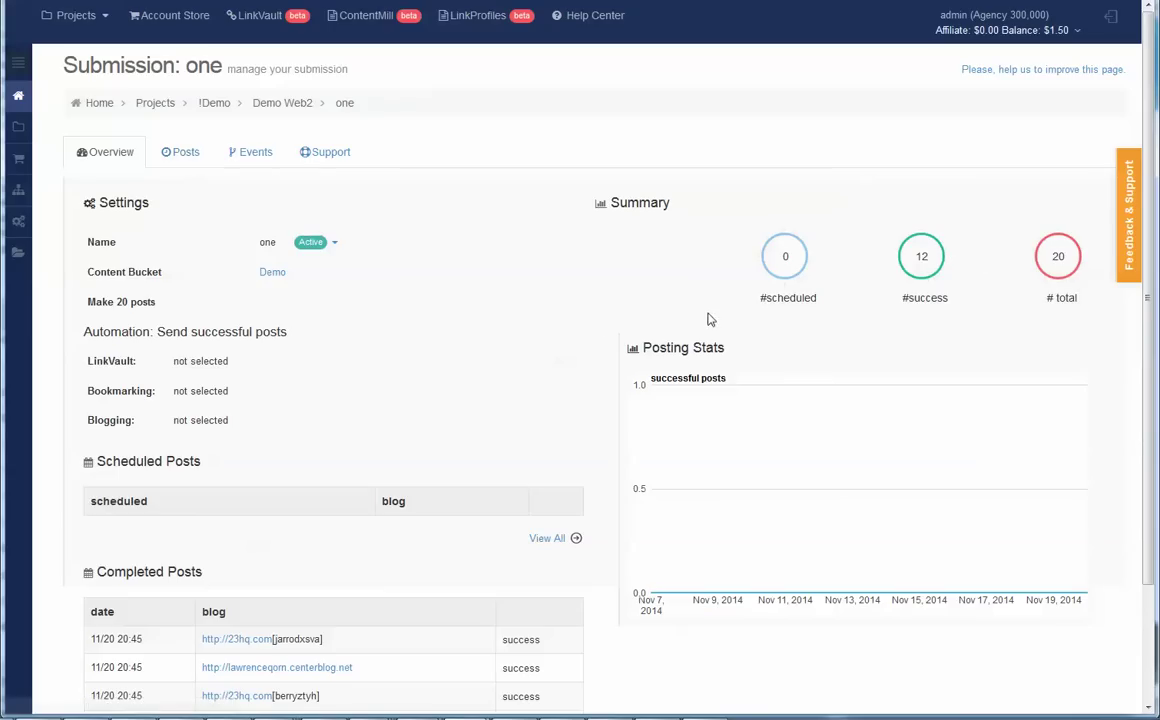
scroll(780, 326, "down", 1)
scroll(810, 327, "down", 2)
scroll(808, 326, "up", 3)
left_click(186, 152)
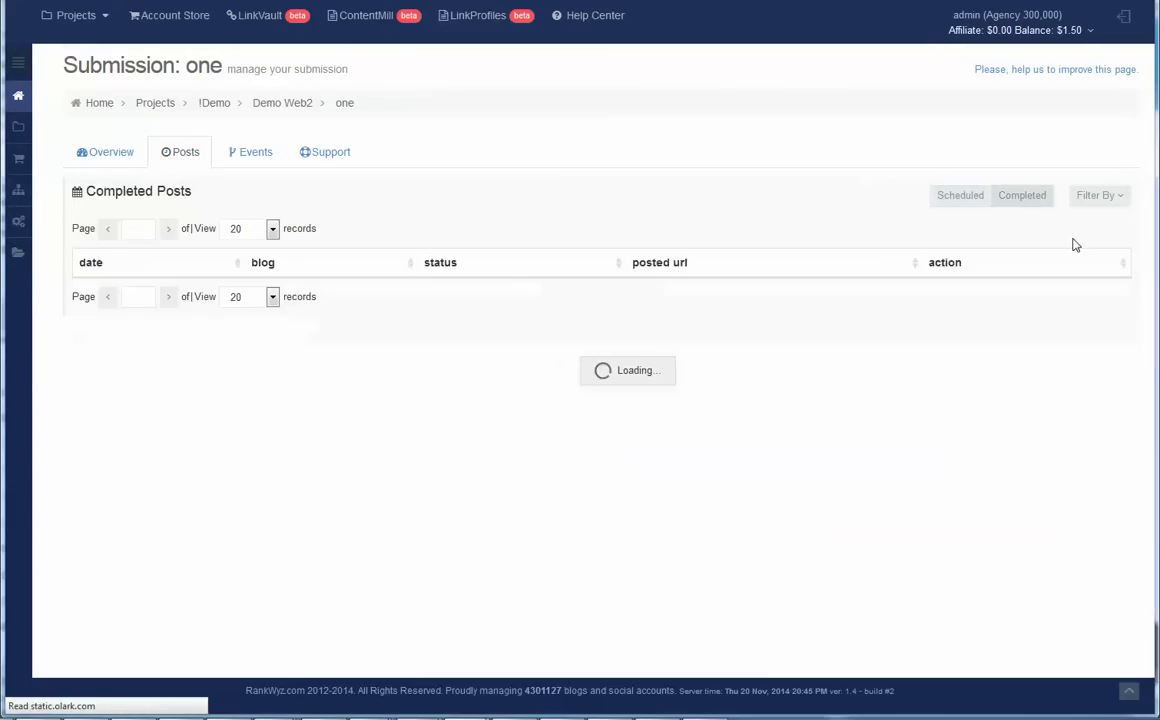
- Switch submission one's posts list from scheduled to completed posts
left_click(1026, 200)
scroll(815, 336, "down", 3)
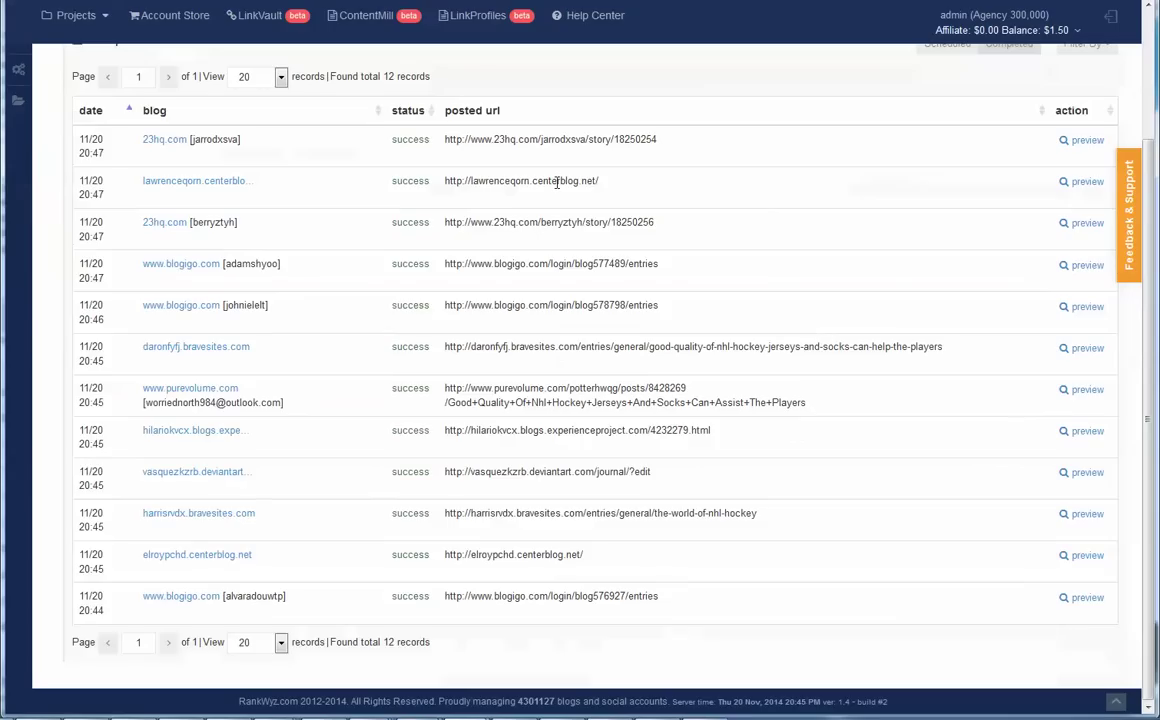
scroll(572, 510, "up", 3)
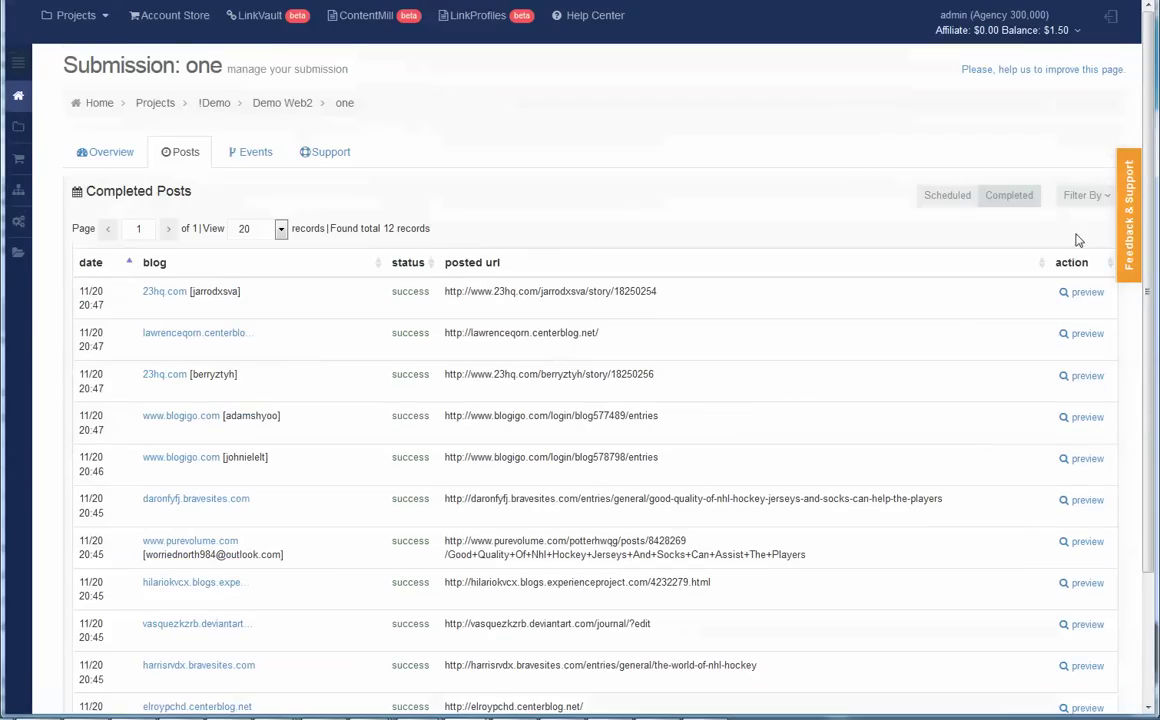
- Drop the 'successful' filter to list all 20 completed posts, including those still posting
left_click(1083, 196)
left_click(1024, 244)
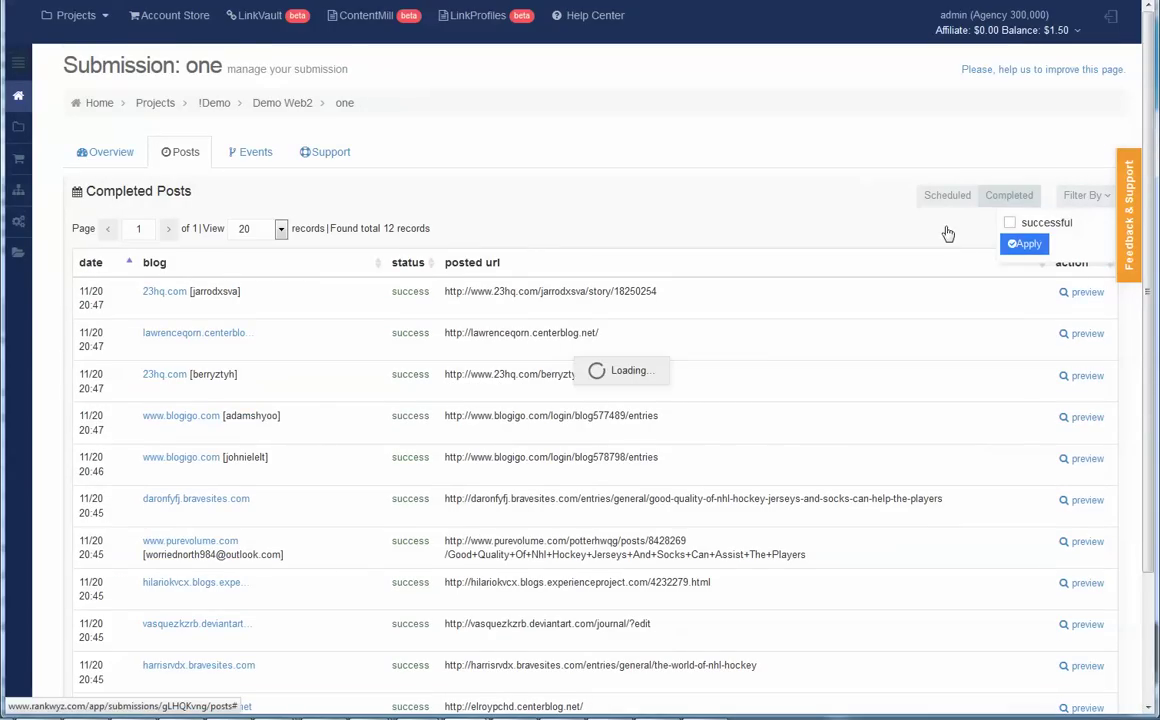
scroll(866, 252, "down", 4)
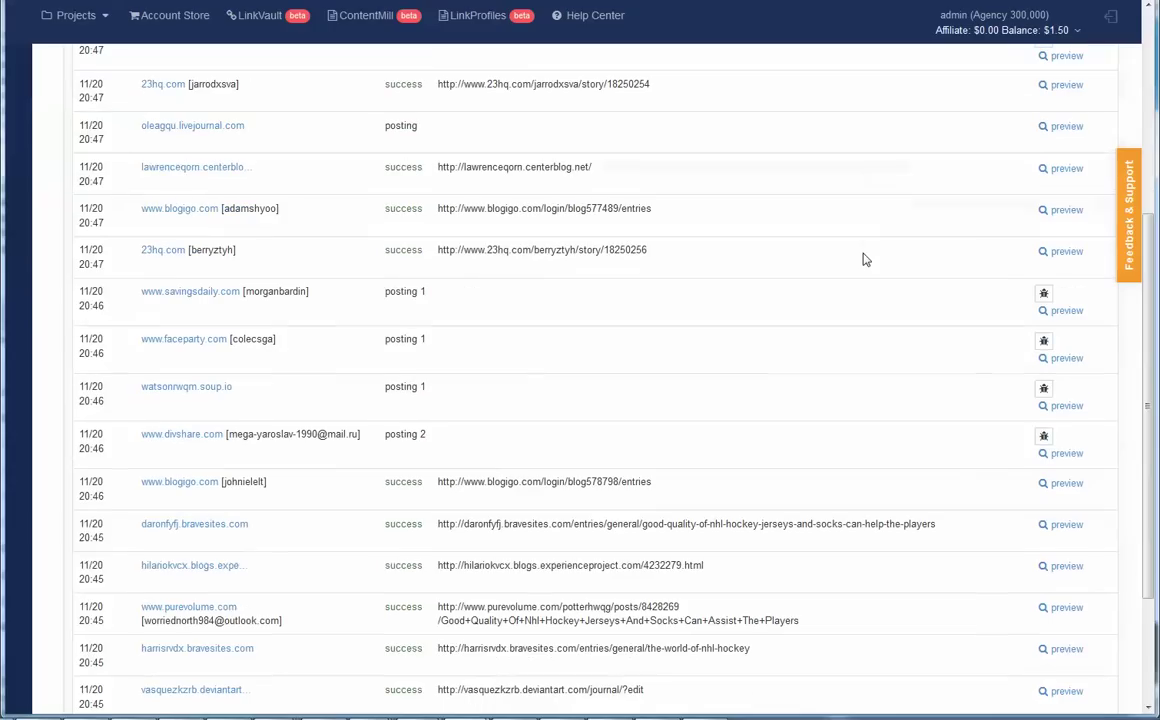
scroll(858, 235, "up", 4)
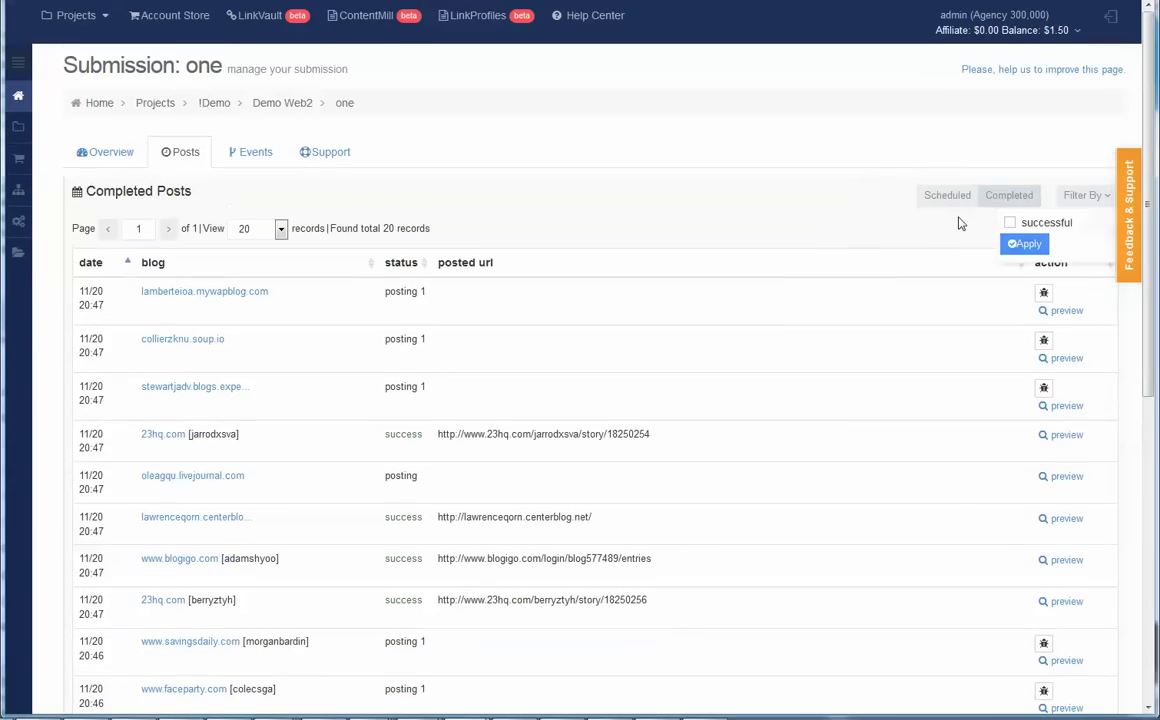
scroll(901, 254, "down", 3)
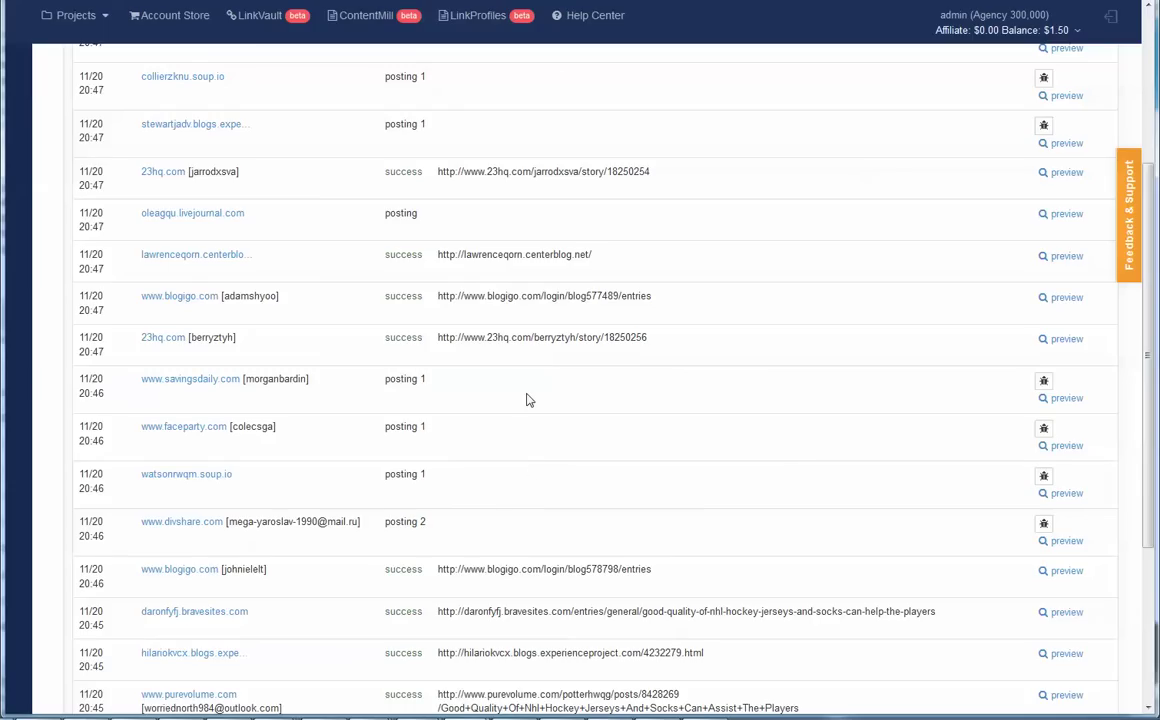
scroll(529, 400, "up", 3)
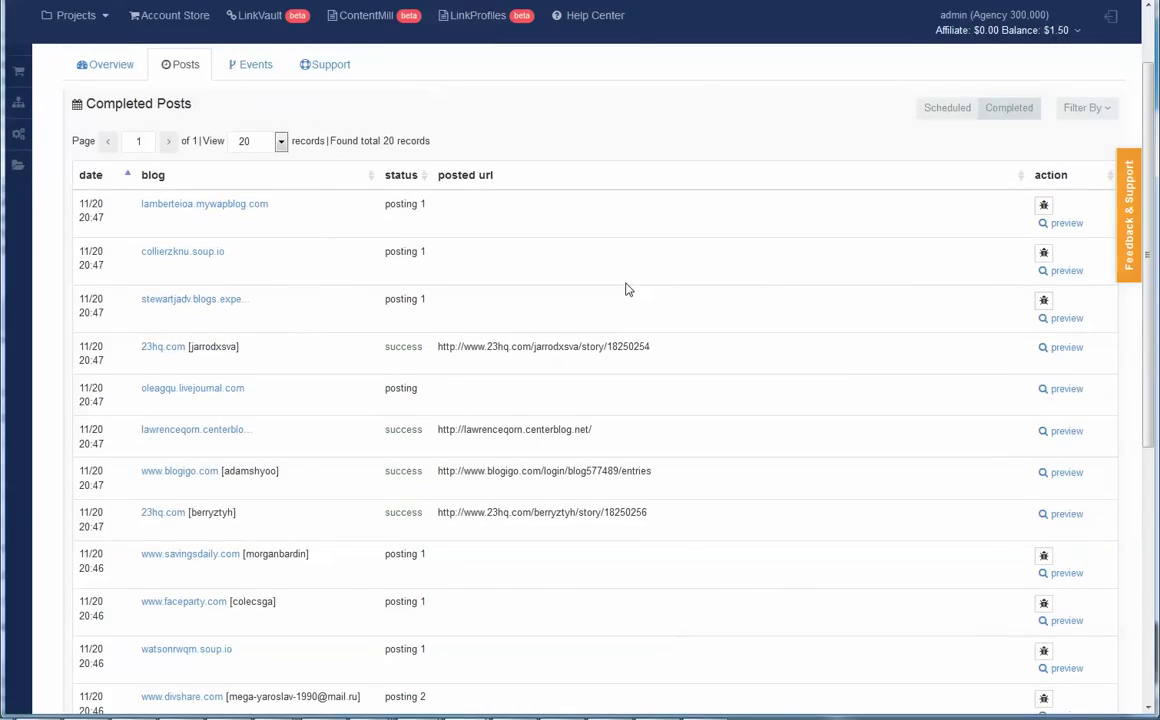
scroll(624, 300, "up", 1)
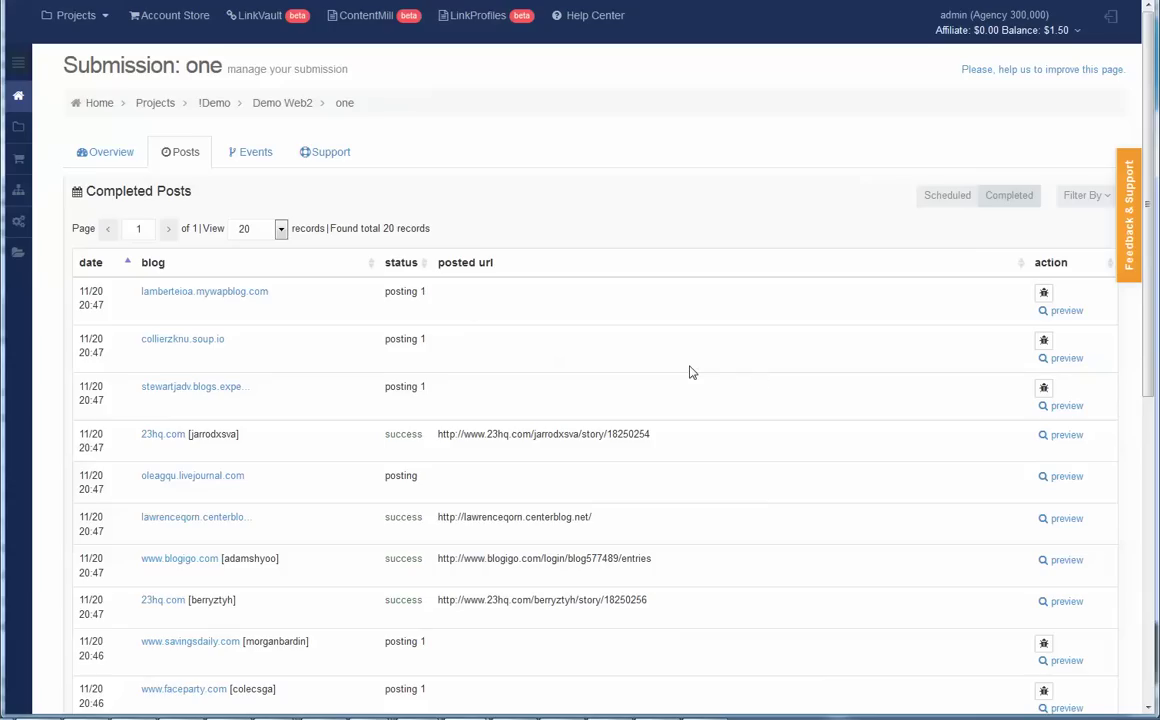
scroll(677, 481, "down", 5)
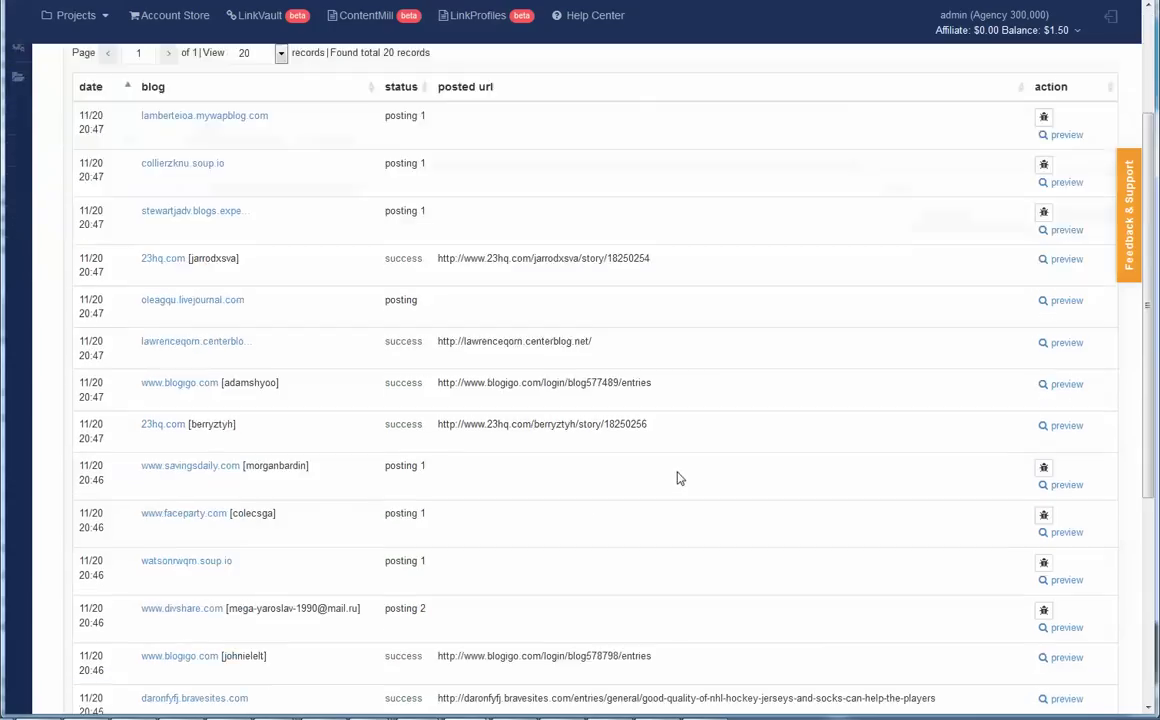
scroll(676, 470, "up", 4)
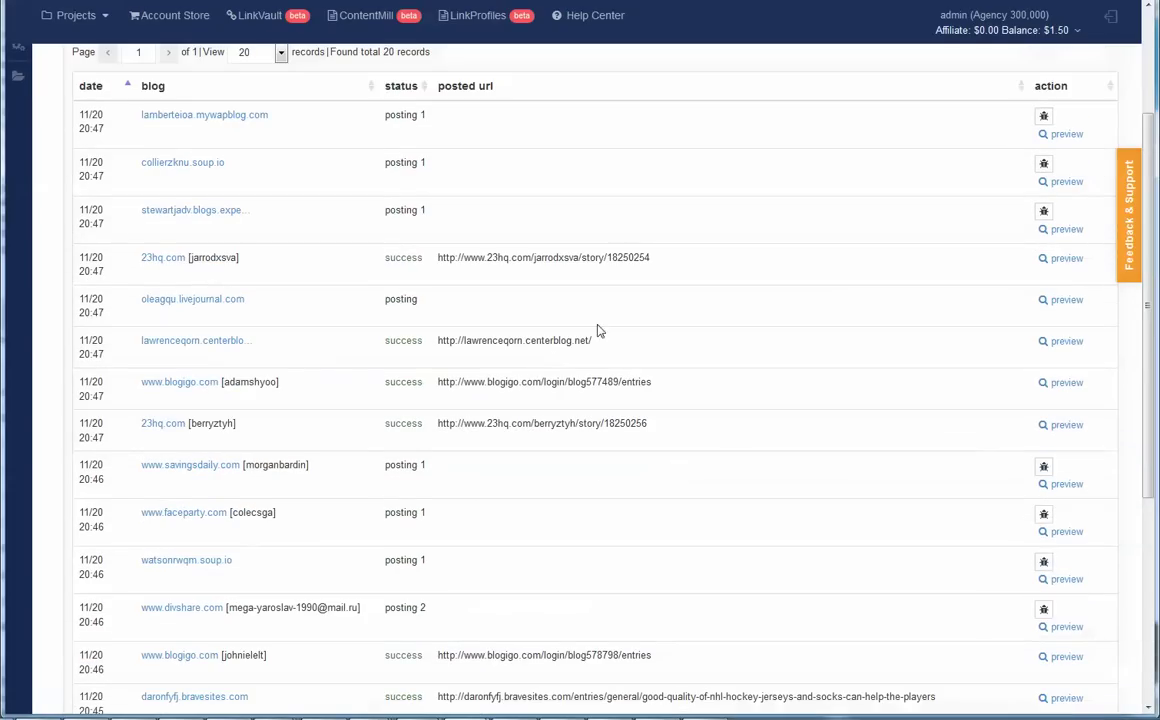
scroll(977, 216, "up", 2)
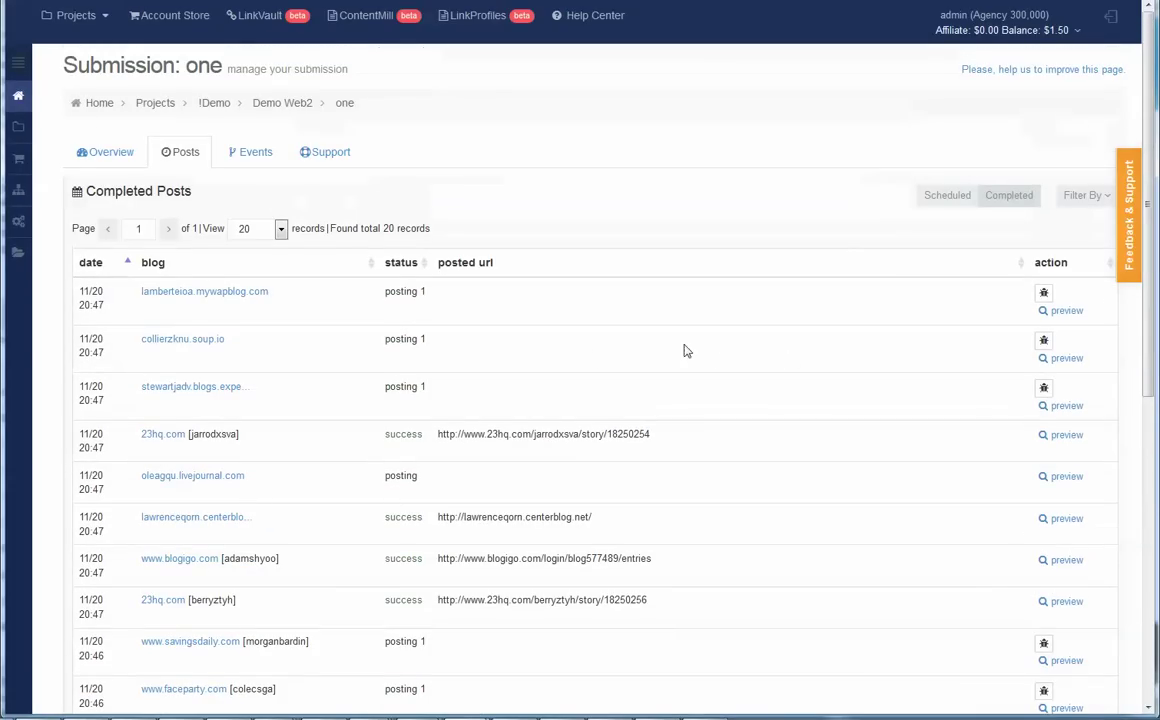
- Filter submission one's completed posts to review the 16 successful ones with posted URLs
left_click(1080, 194)
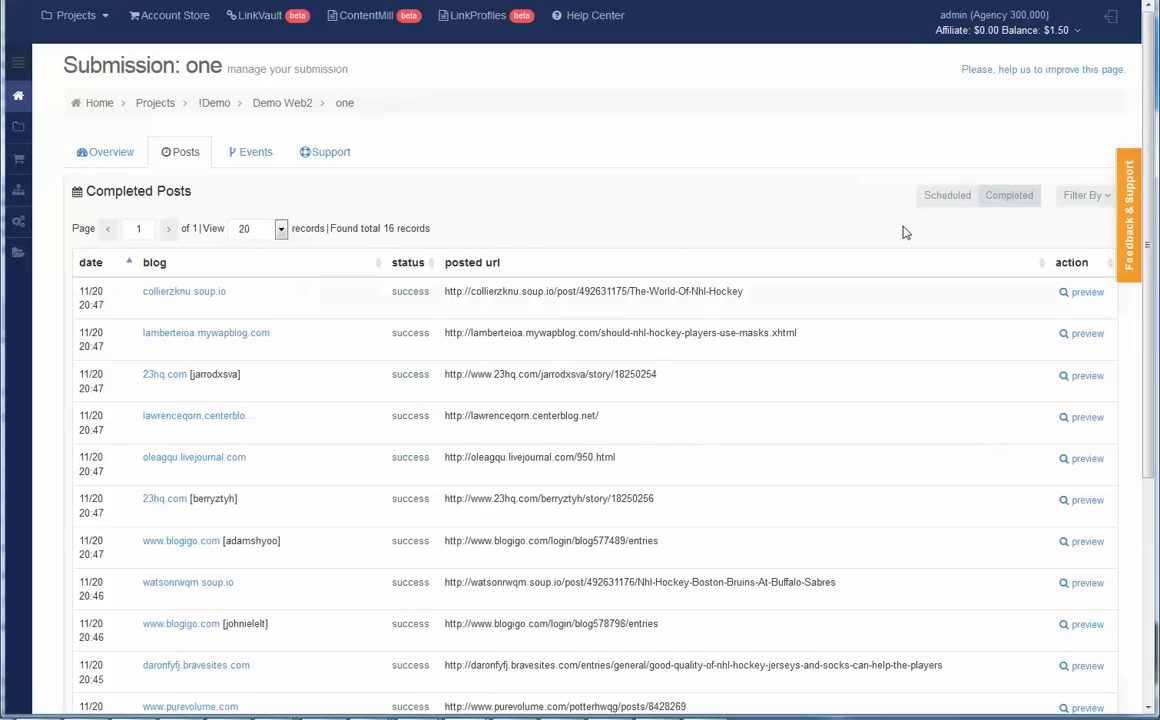
scroll(890, 250, "down", 5)
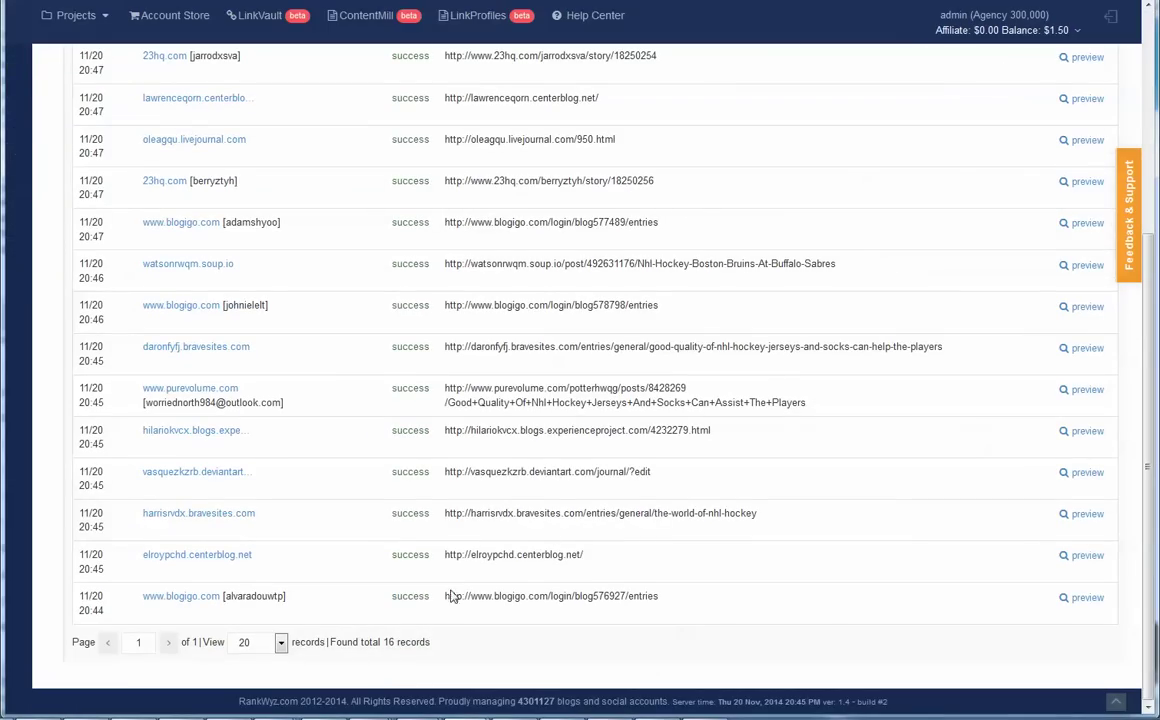
scroll(681, 403, "up", 4)
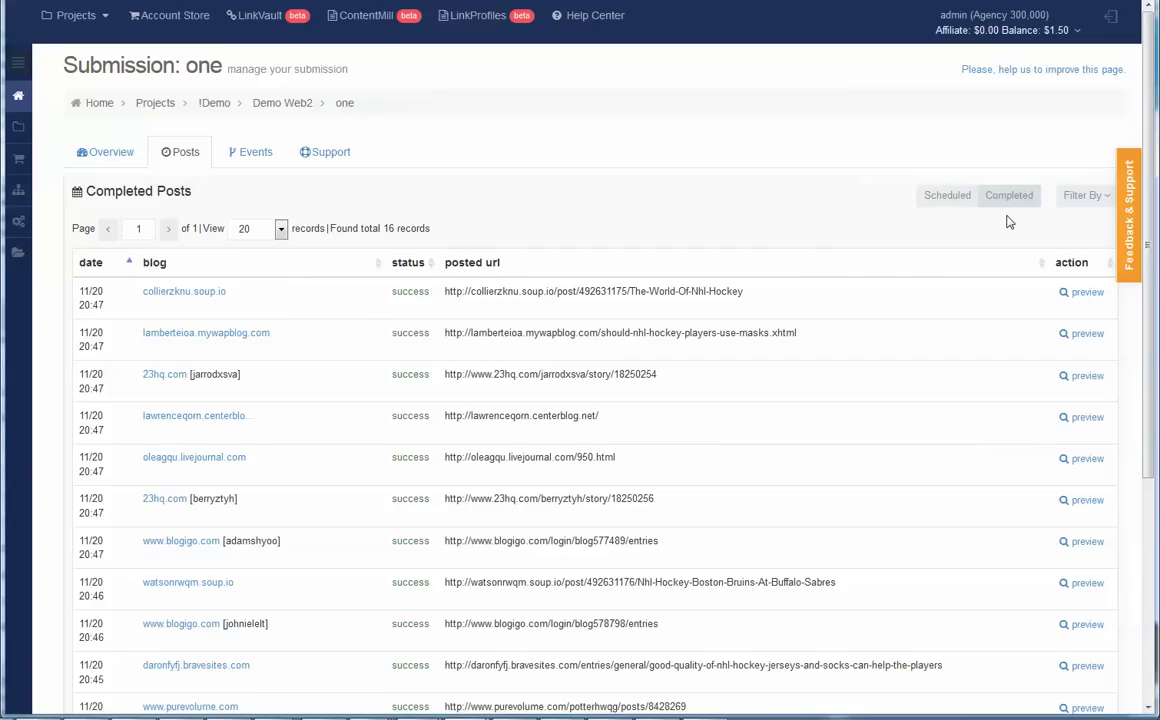
- Check submission one's empty Scheduled list and its overview, now 18 of 20 posts successful
left_click(937, 200)
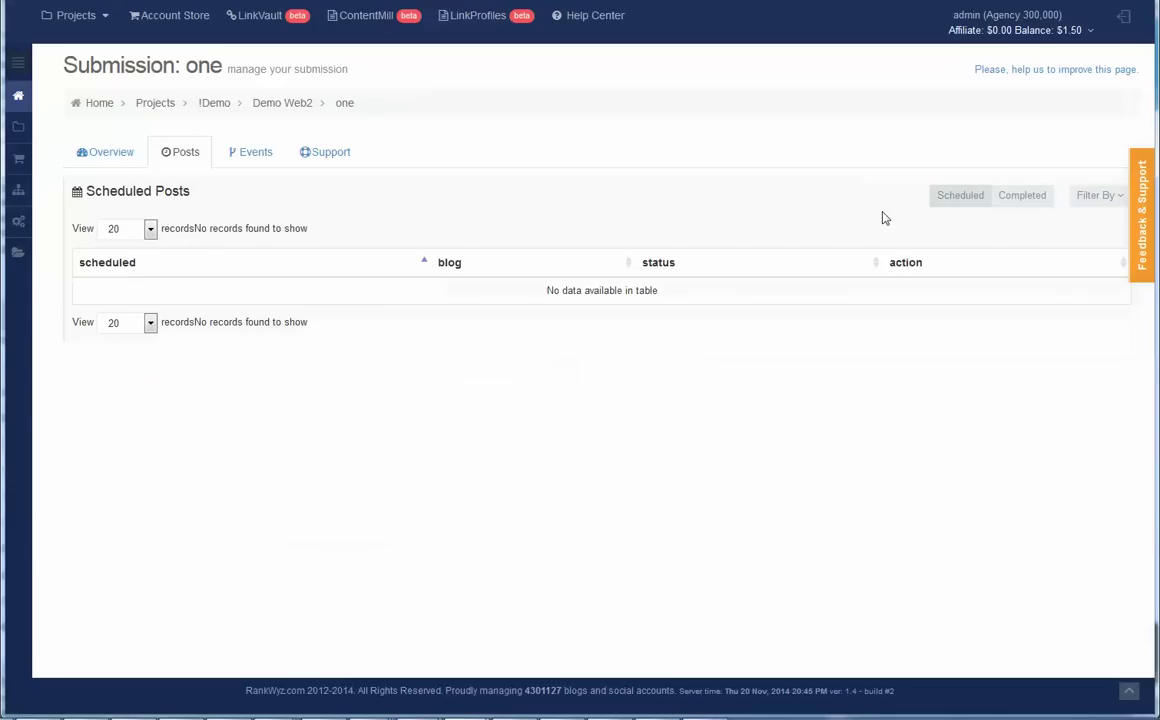
left_click(105, 152)
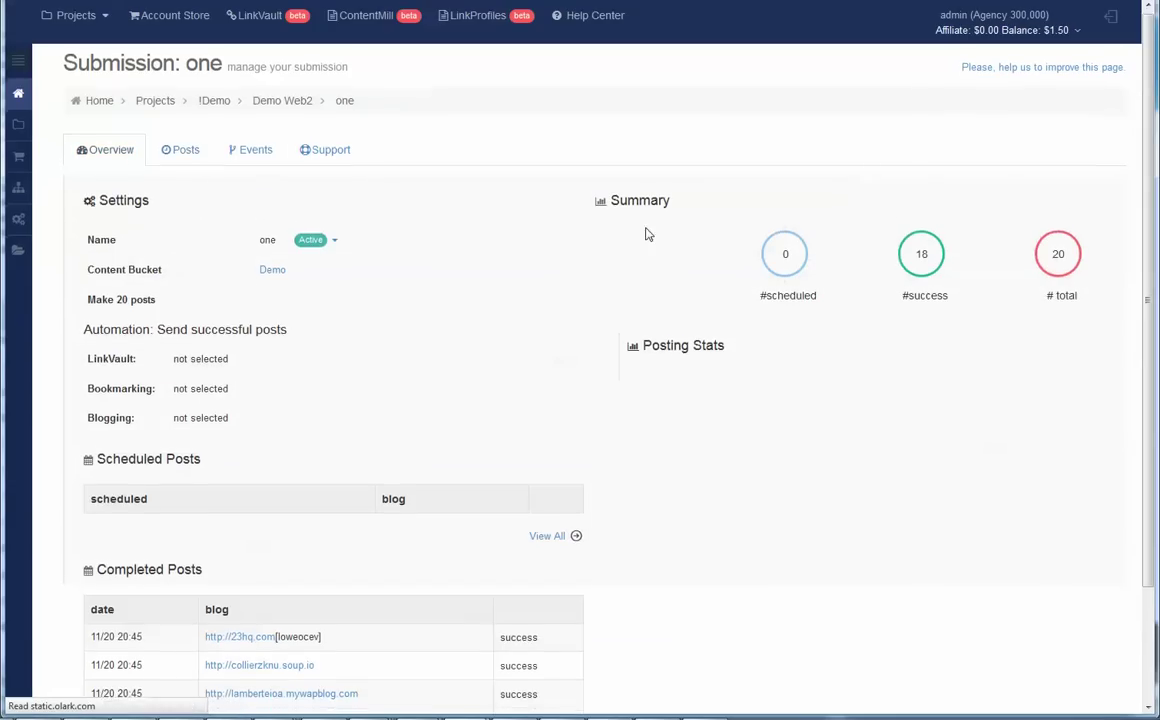
scroll(810, 212, "down", 1)
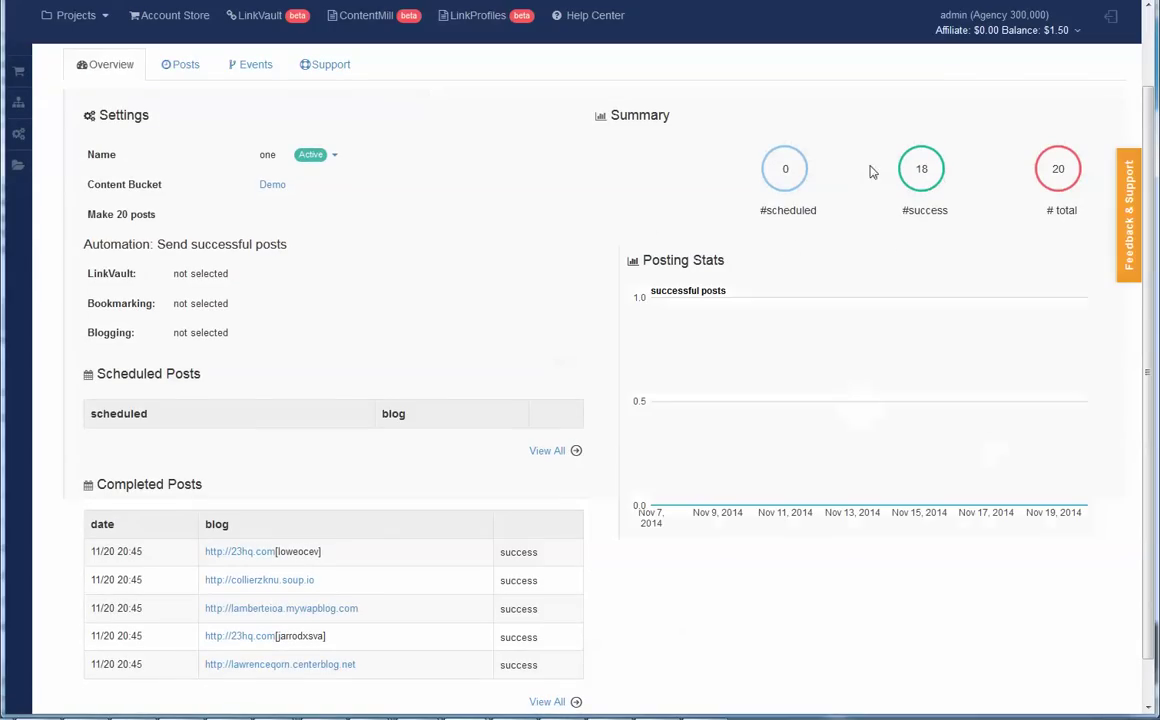
scroll(710, 262, "down", 1)
scroll(600, 240, "up", 3)
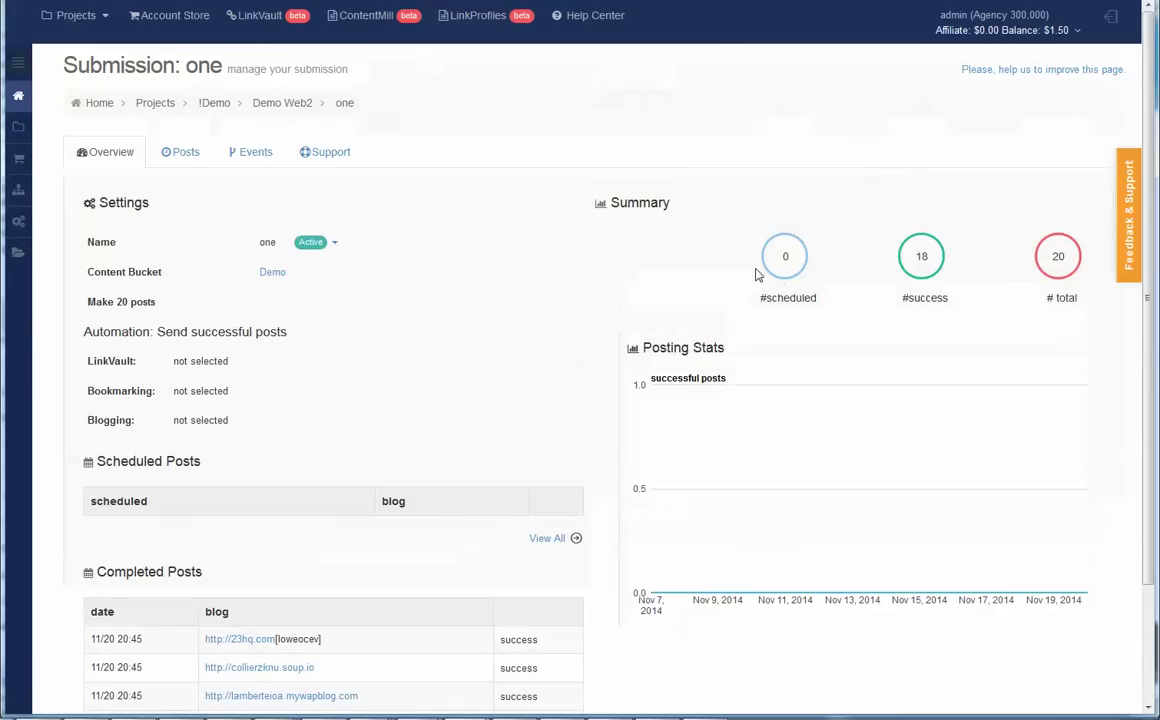
left_click(194, 153)
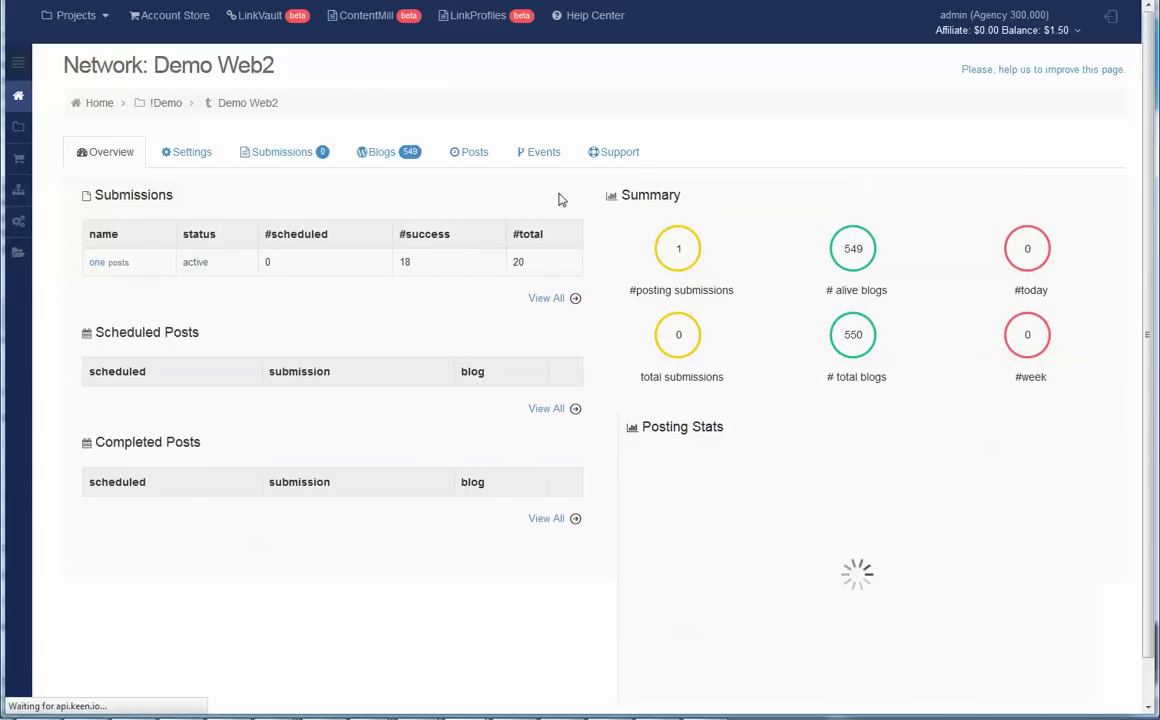
- Start a posts submission named 'two' using My Content's Demo bucket with 20 posts
left_click(318, 151)
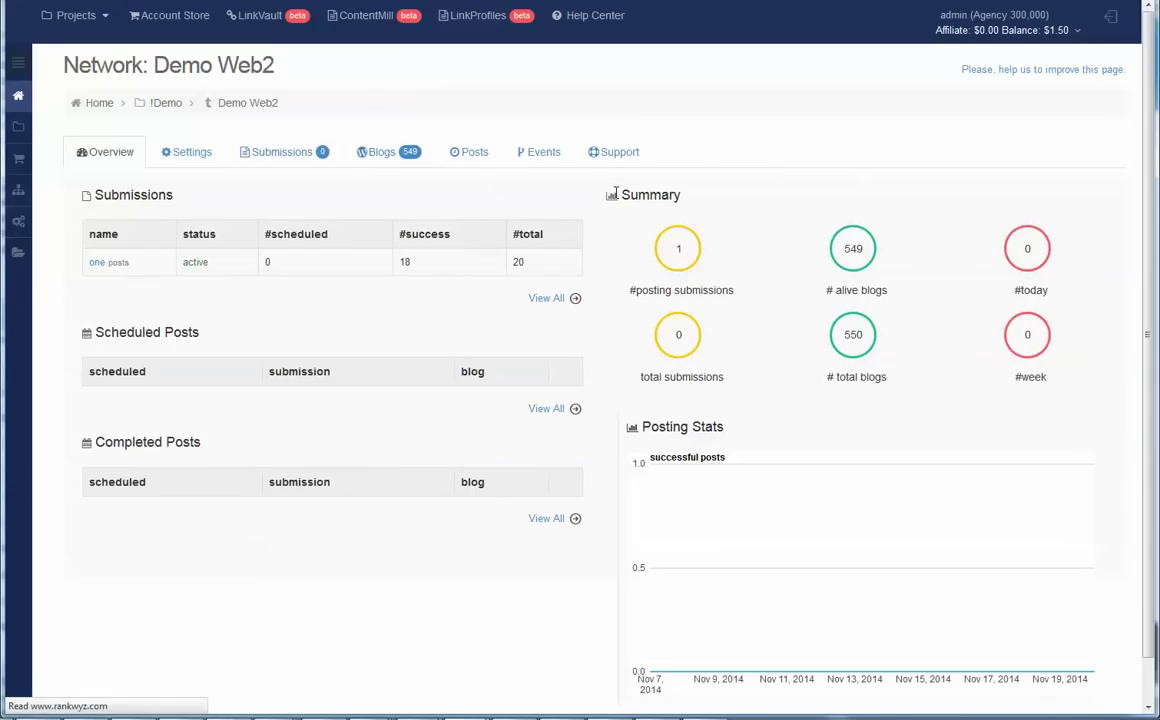
left_click(878, 204)
left_click(446, 243)
type("two")
left_click(535, 268)
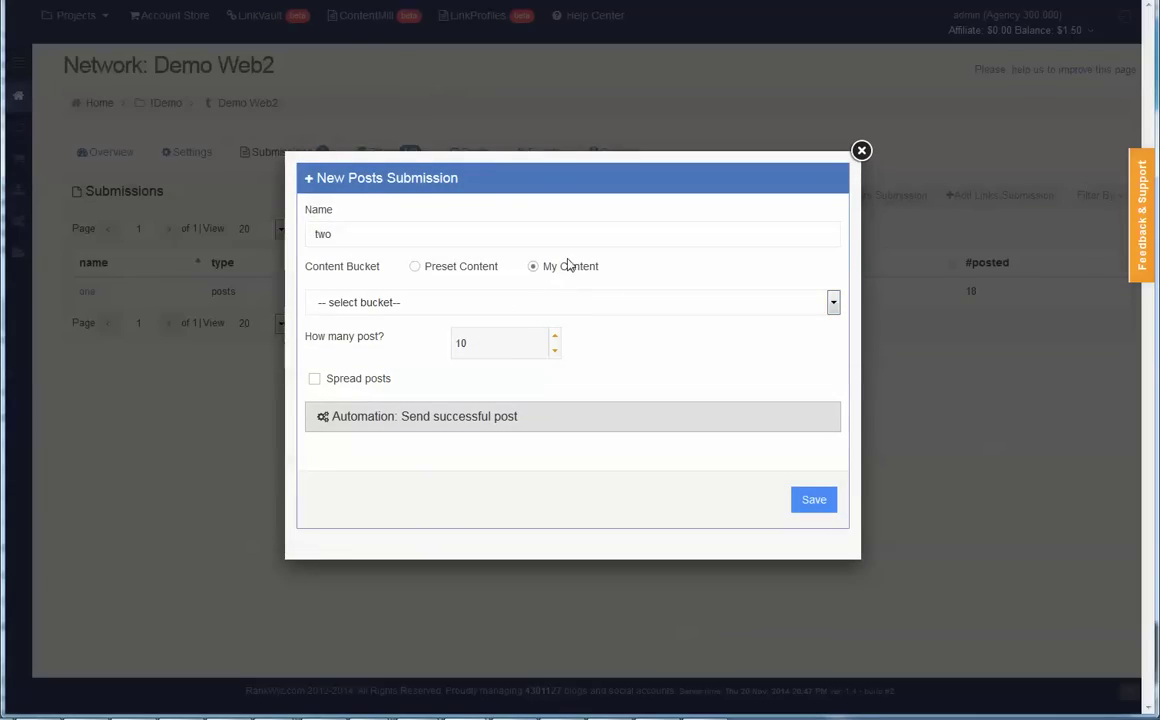
left_click(509, 306)
left_click(445, 377)
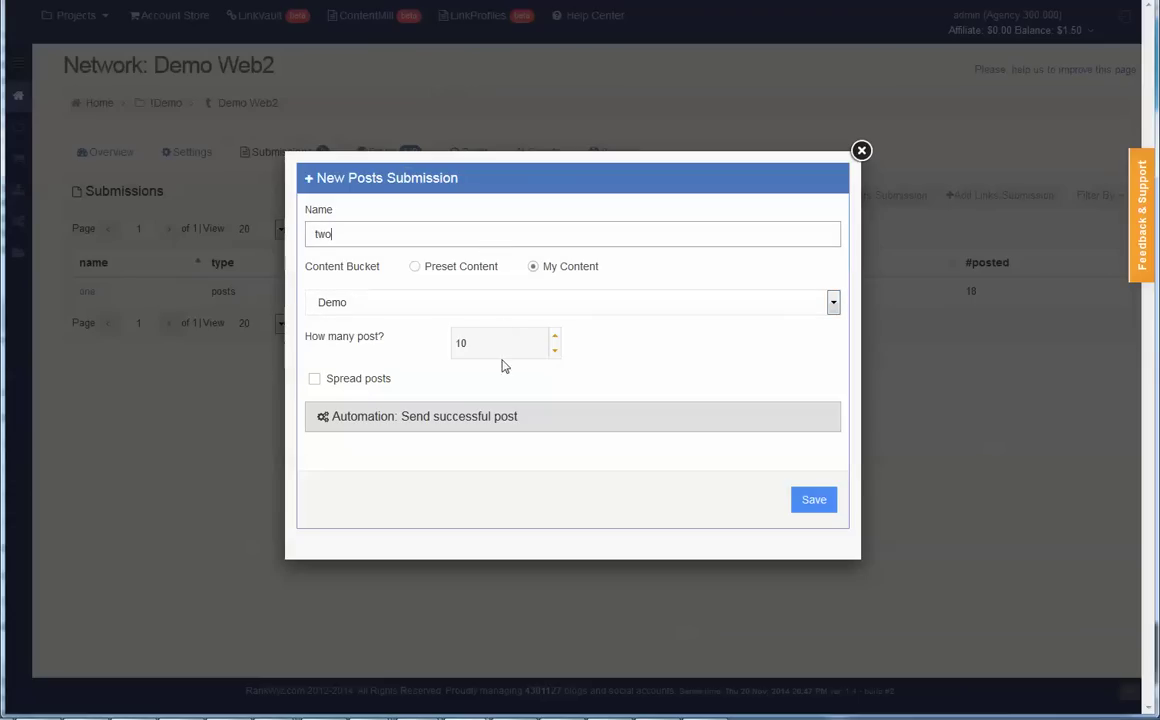
left_click_drag(461, 343, 476, 343)
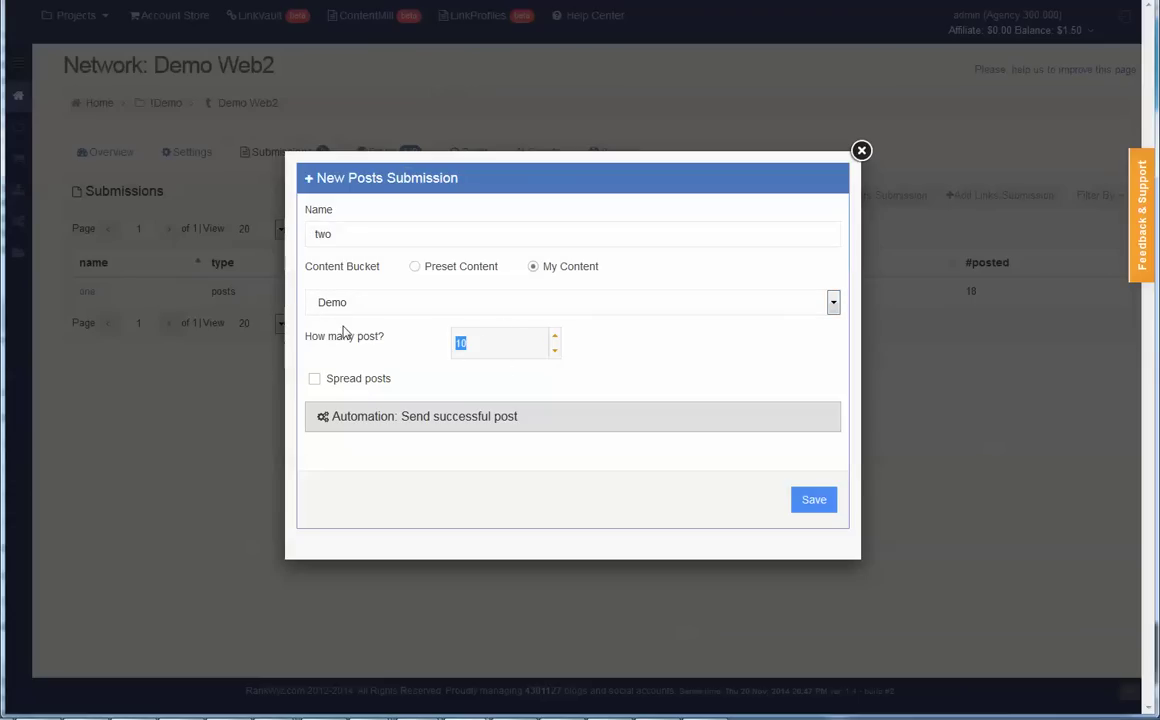
type("20")
- Save submission 'two' and begin a new submission in the Demo Bookmarking network
left_click(857, 158)
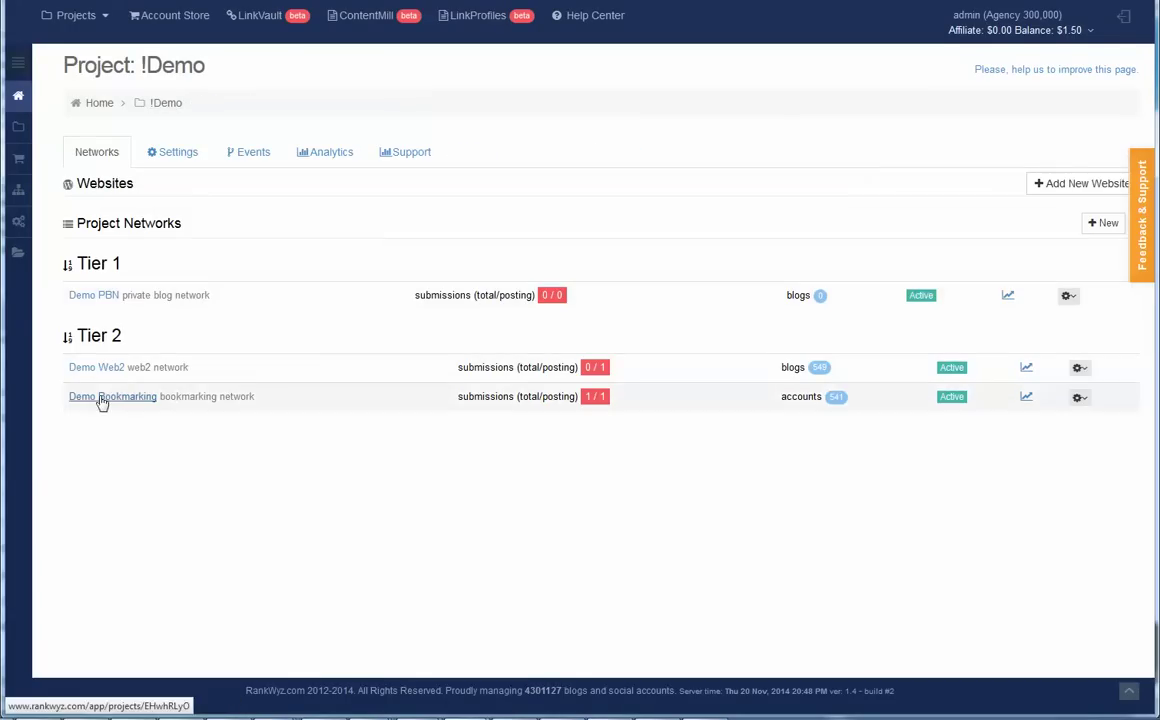
left_click(100, 398)
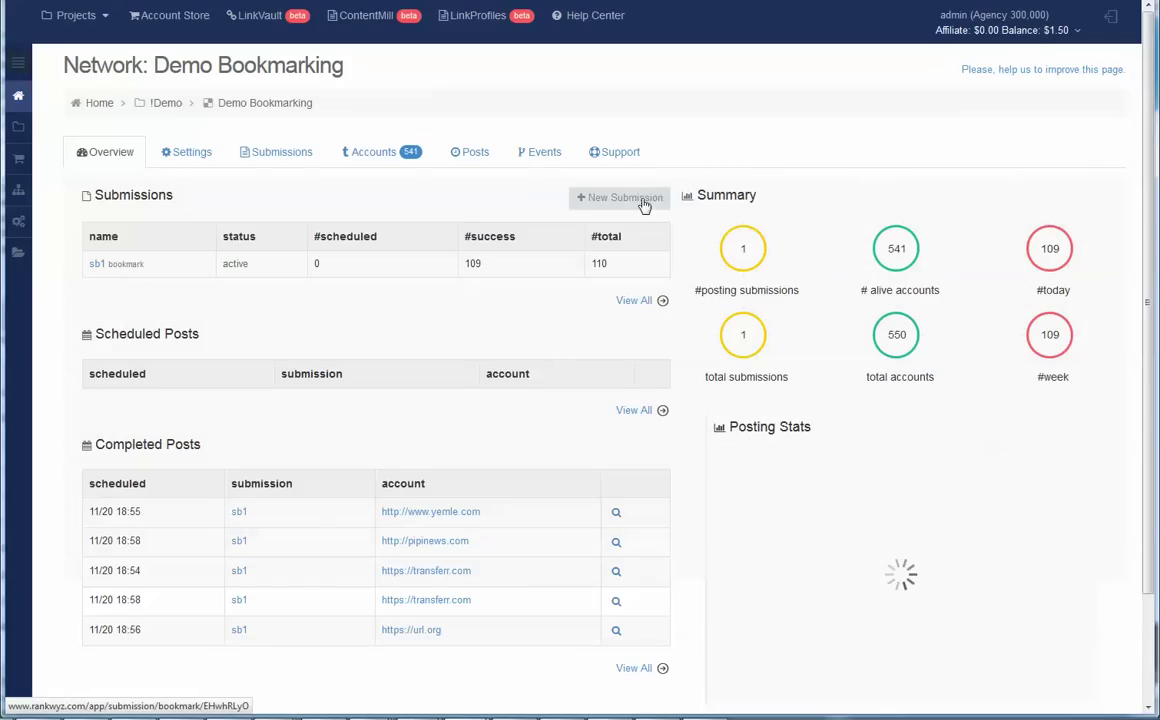
left_click(622, 198)
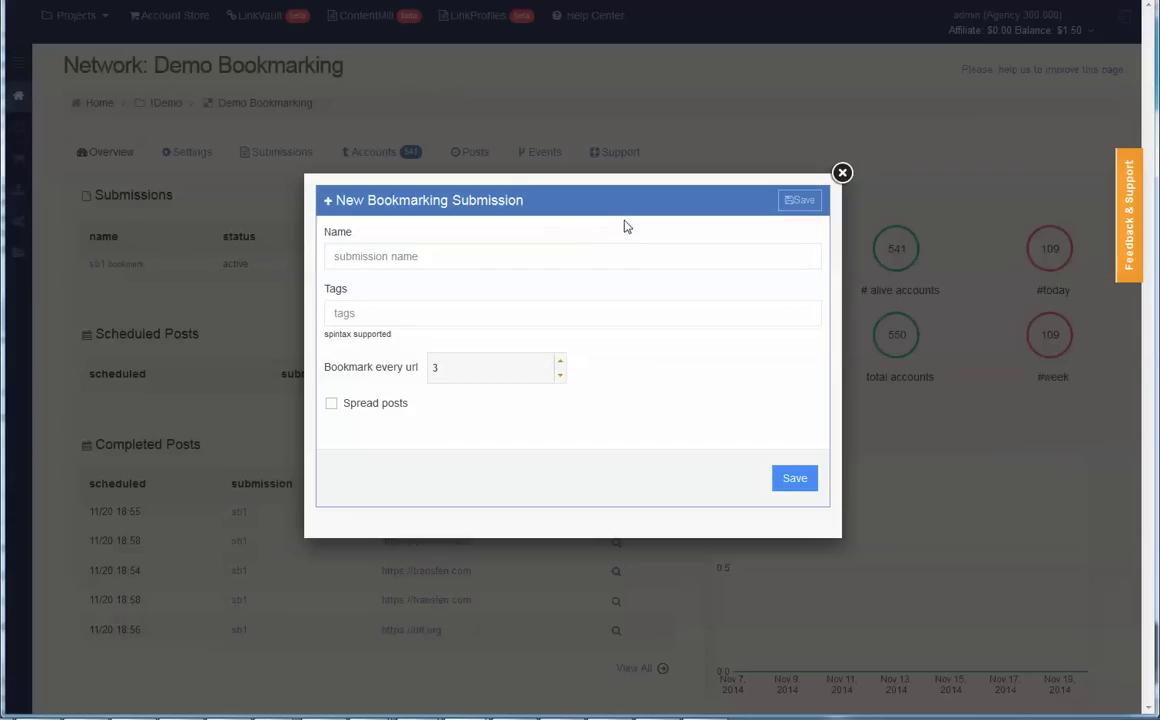
- Name the submission 'tier2', tag it demo, bookmark each URL 5 times, spread with amount 1
left_click(418, 255)
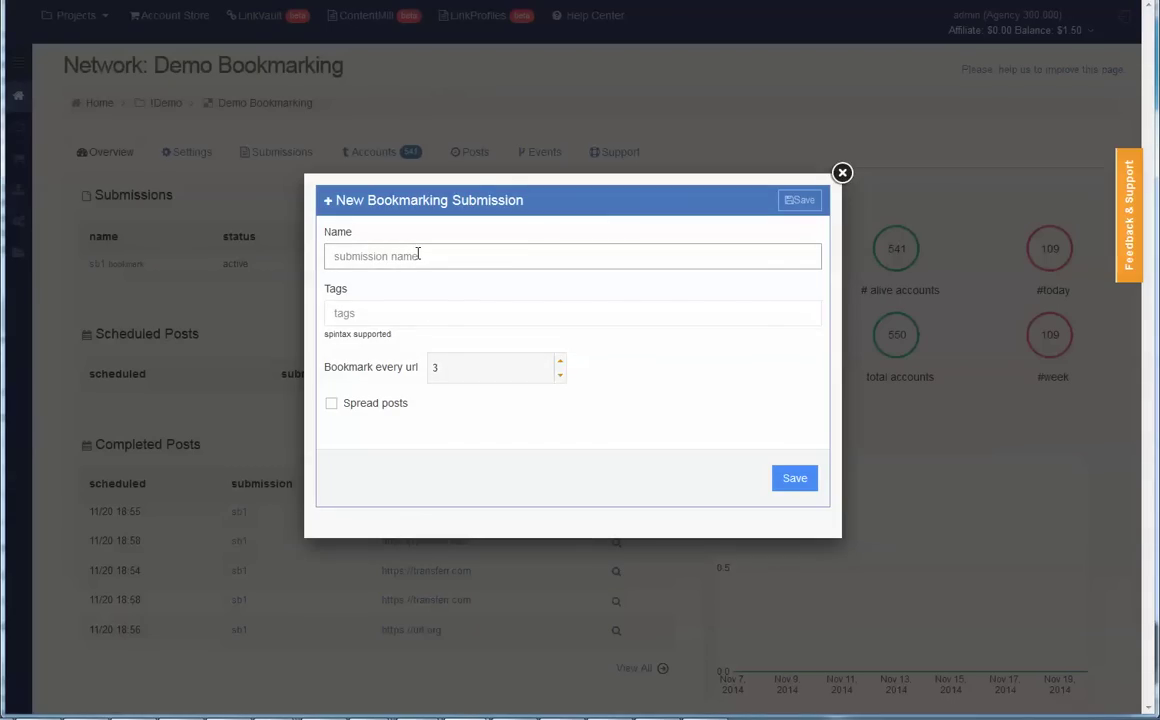
type("tier2")
left_click(419, 311)
type("tag")
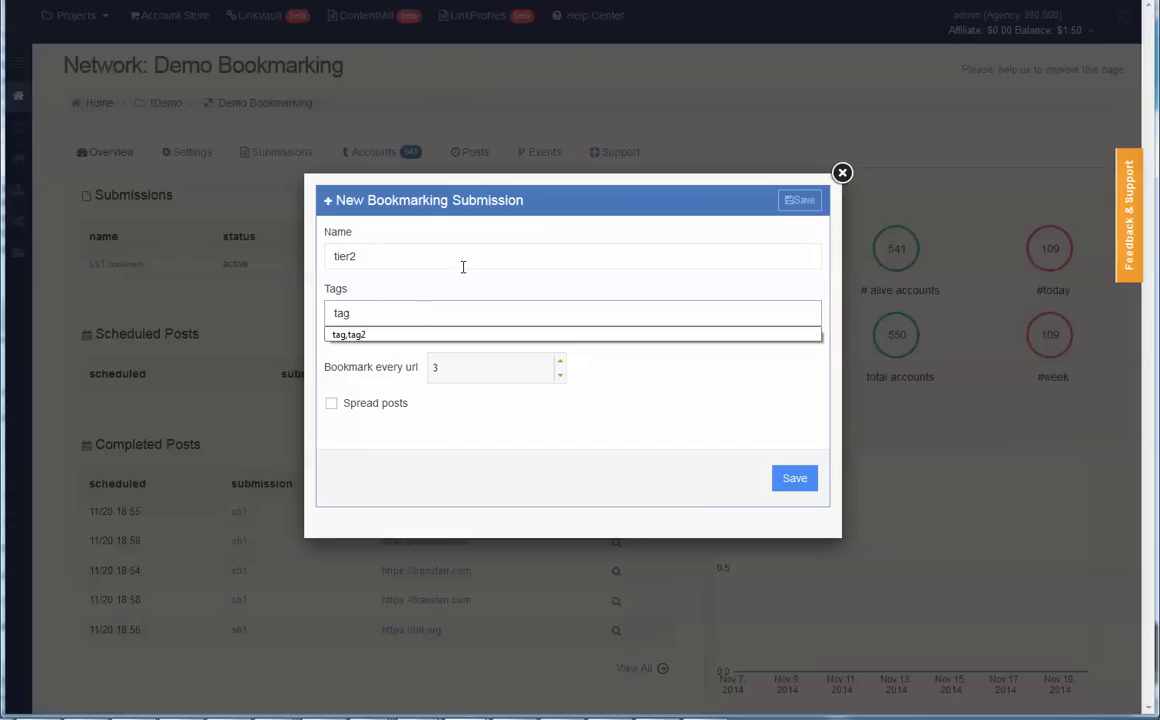
left_click(261, 306)
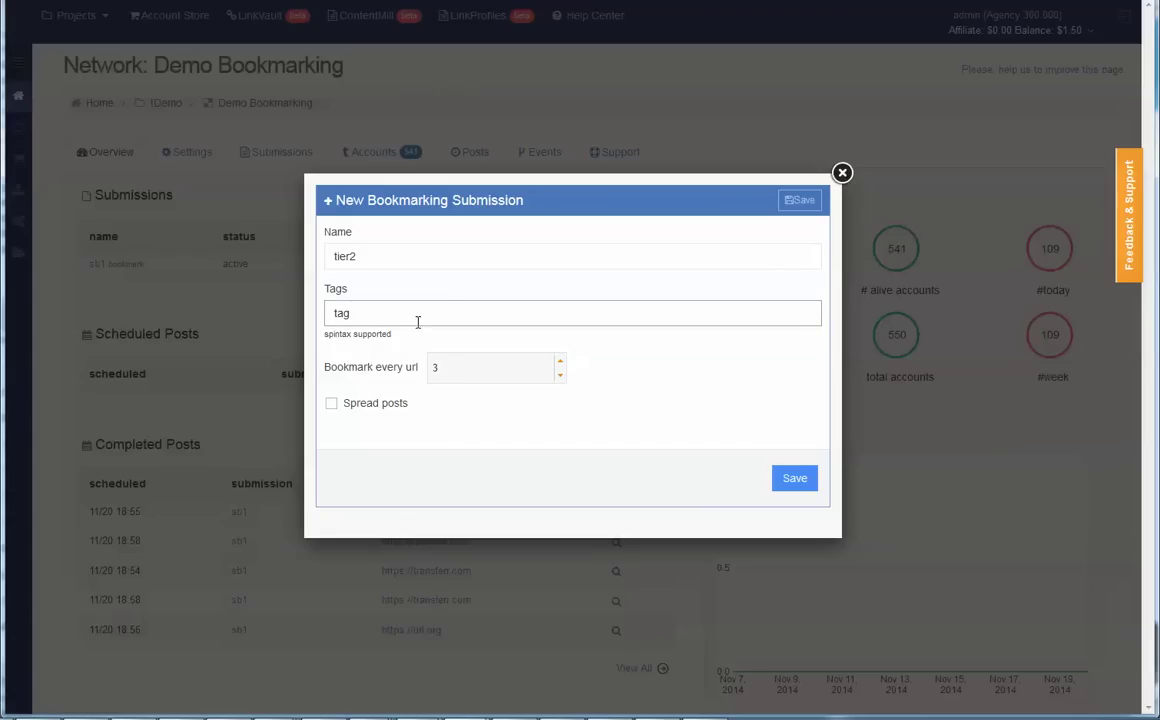
key("BackSpace")
key("BackSpace")
key("BackSpace")
type("dem")
key("BackSpace")
type("mo")
key("Tab")
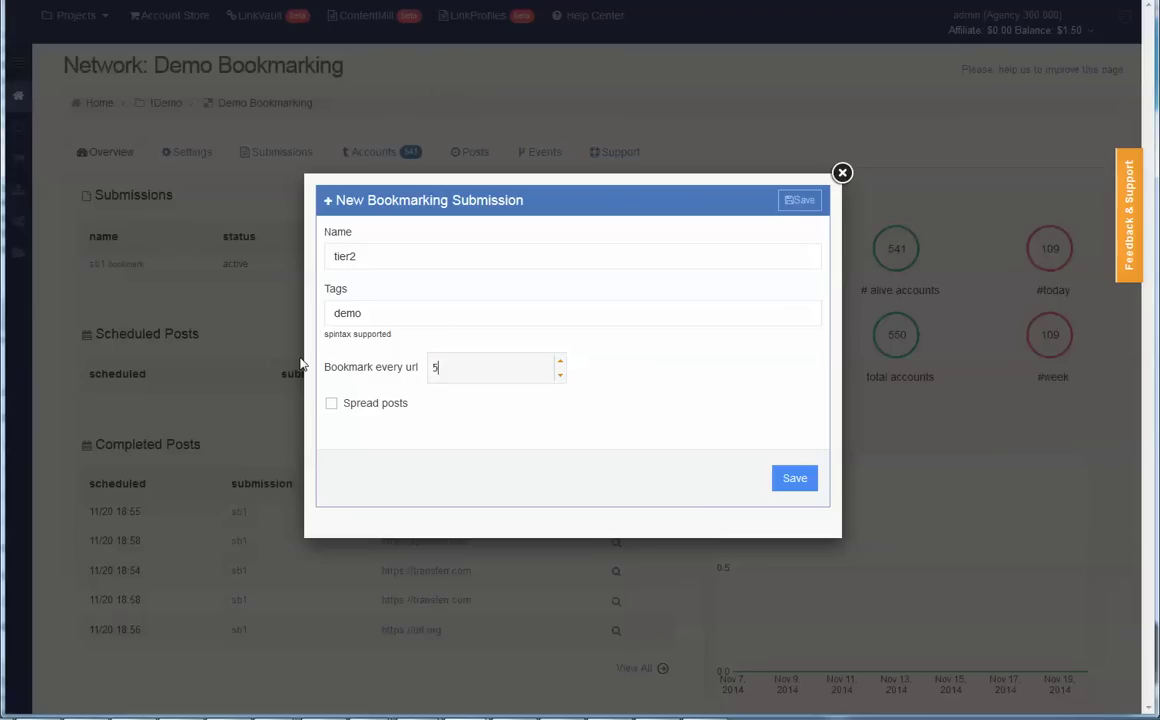
type("5")
left_click(331, 405)
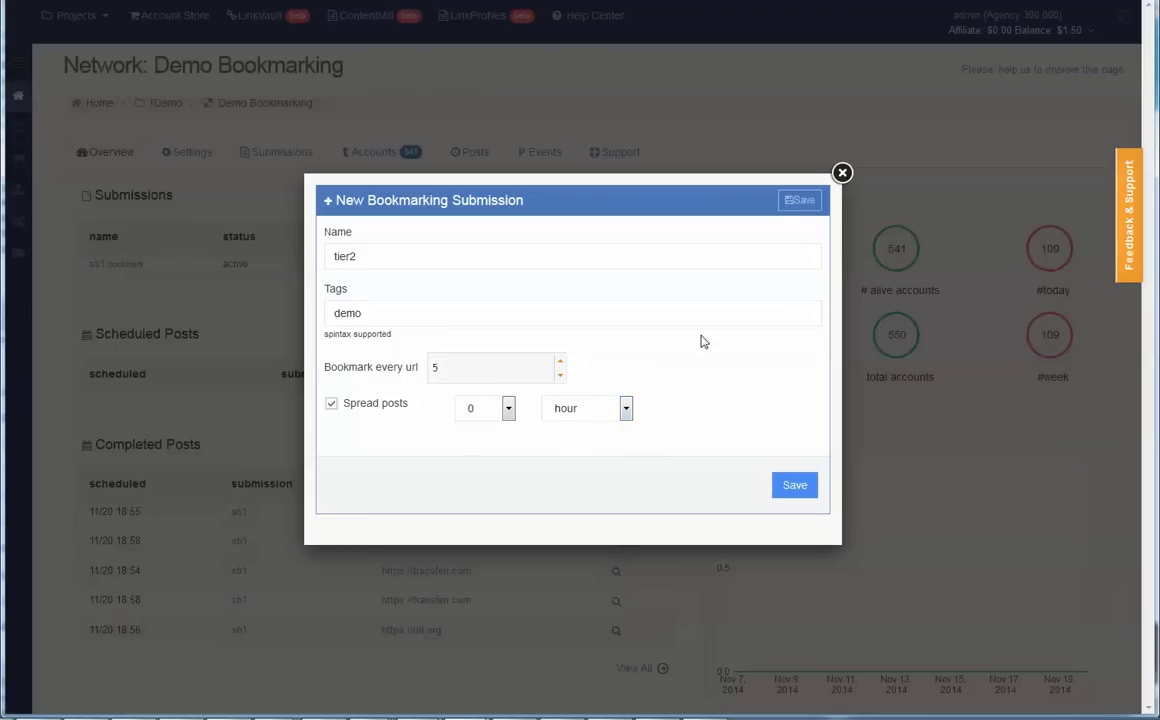
left_click(507, 410)
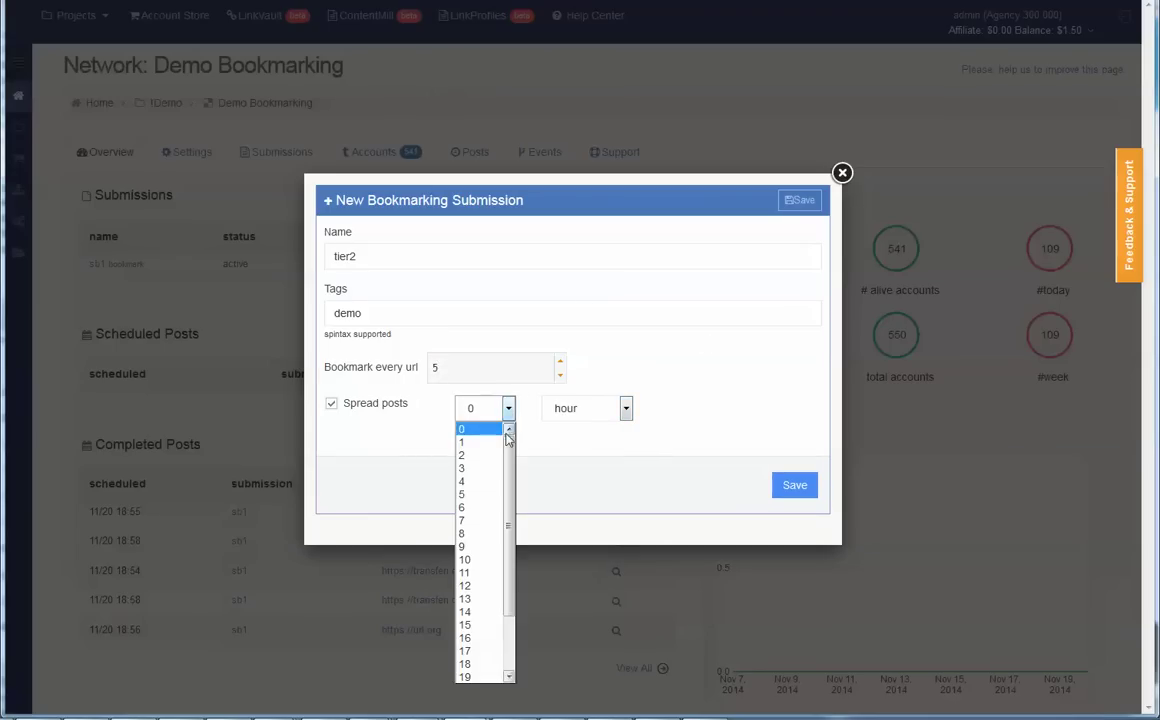
left_click(482, 442)
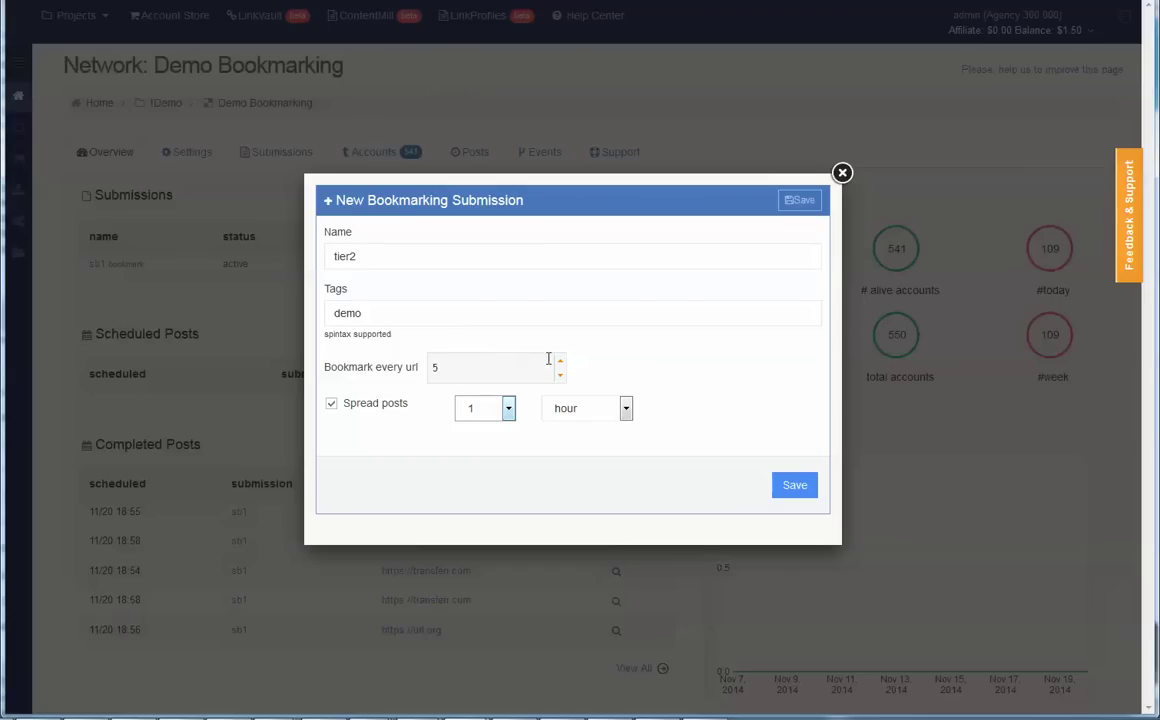
- Try 100 bookmarks per URL spread over 7 days instead
double_click(517, 370)
type("100")
left_click(626, 408)
left_click(608, 446)
left_click(508, 408)
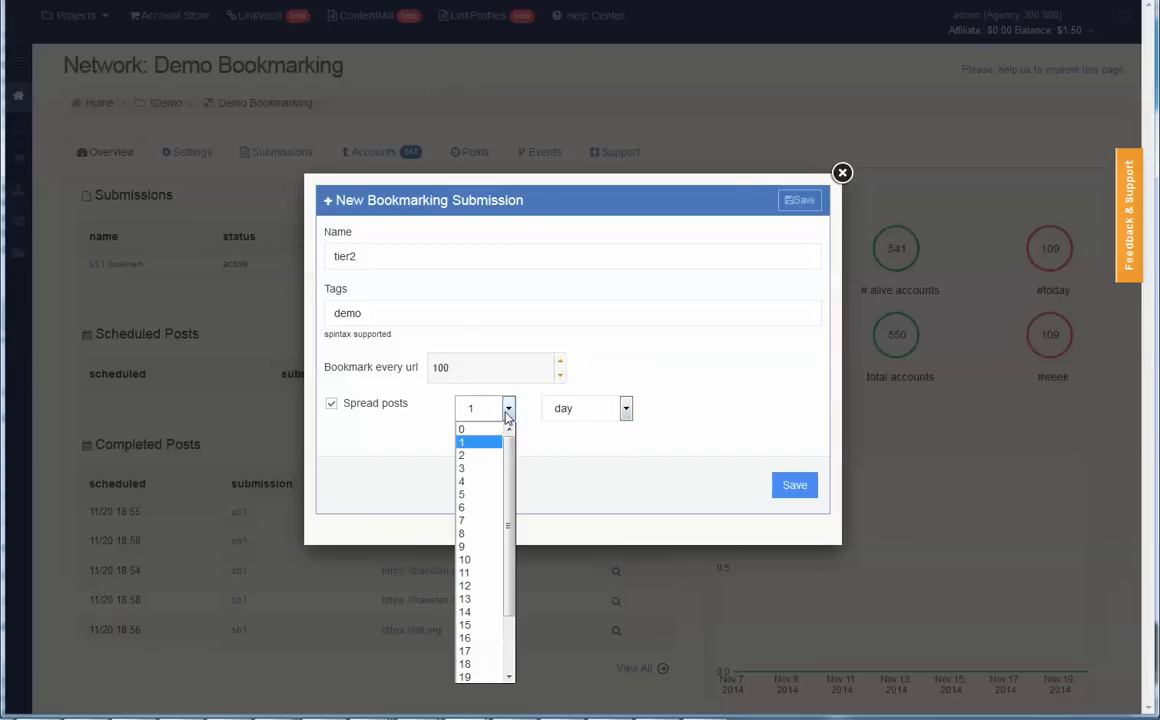
left_click(479, 520)
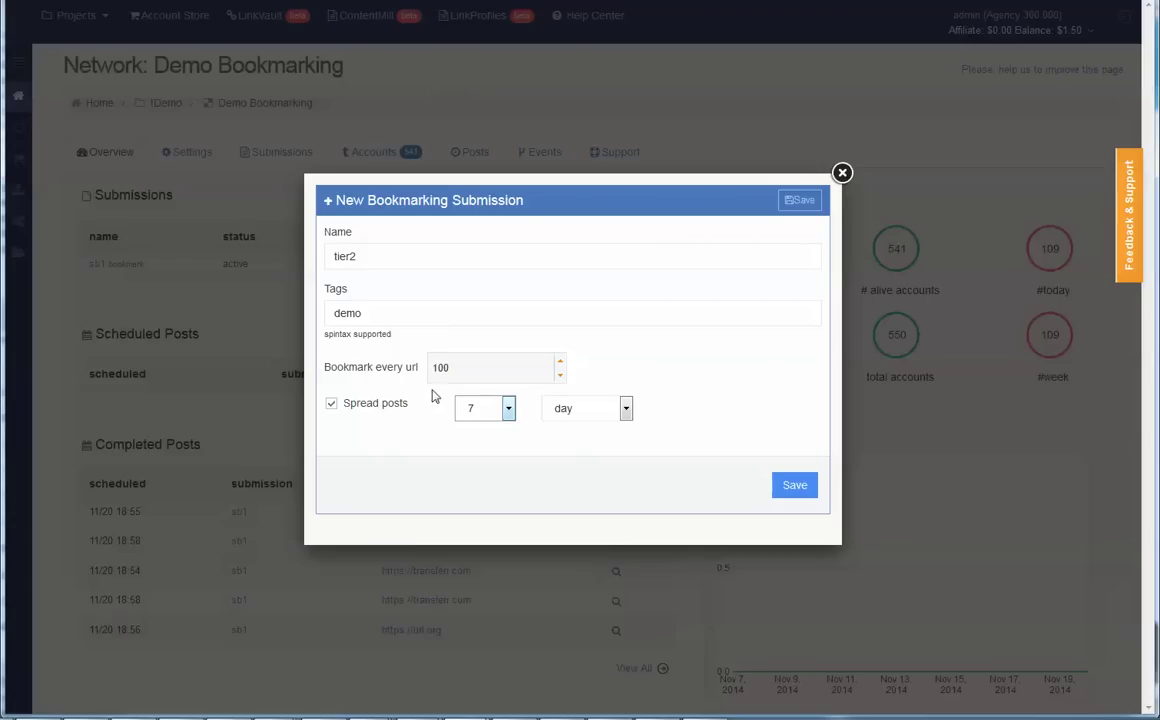
- Restore 5 bookmarks per URL spread over 1 hour and save the tier2 submission
left_click_drag(462, 367, 322, 355)
type("5")
left_click(508, 407)
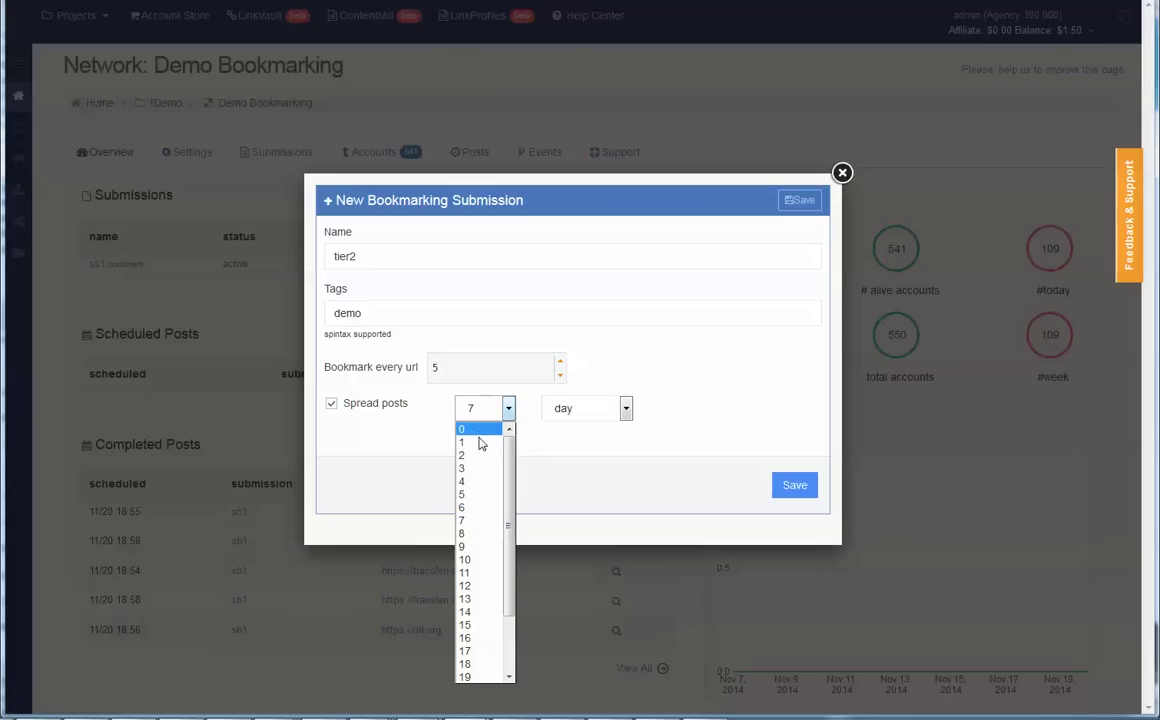
left_click(484, 442)
left_click(600, 408)
left_click(600, 429)
left_click(795, 485)
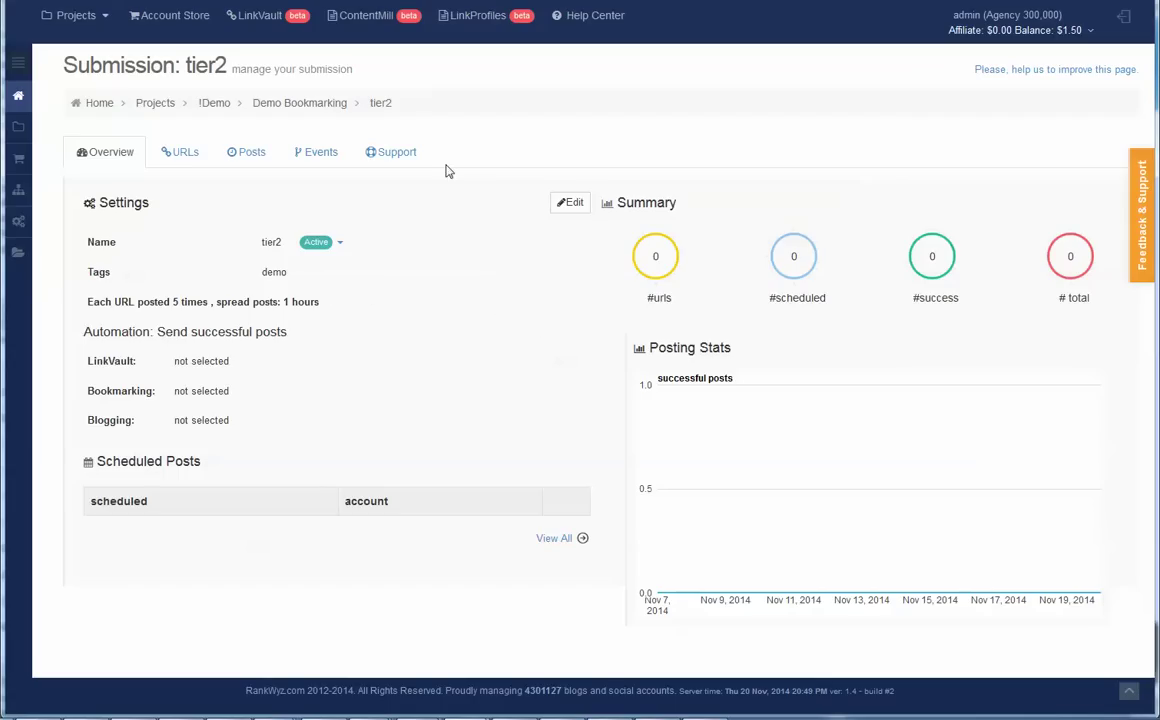
- Go back to the !Demo project and list the Demo Web2 network's submissions
left_click(220, 108)
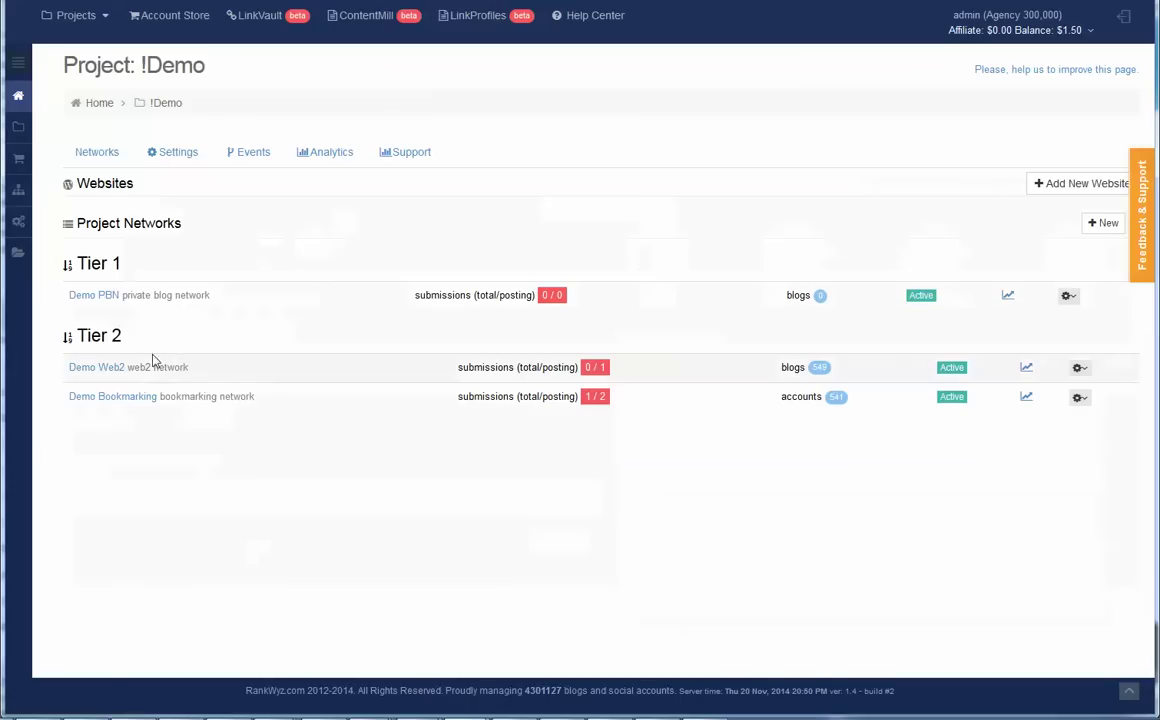
left_click(108, 368)
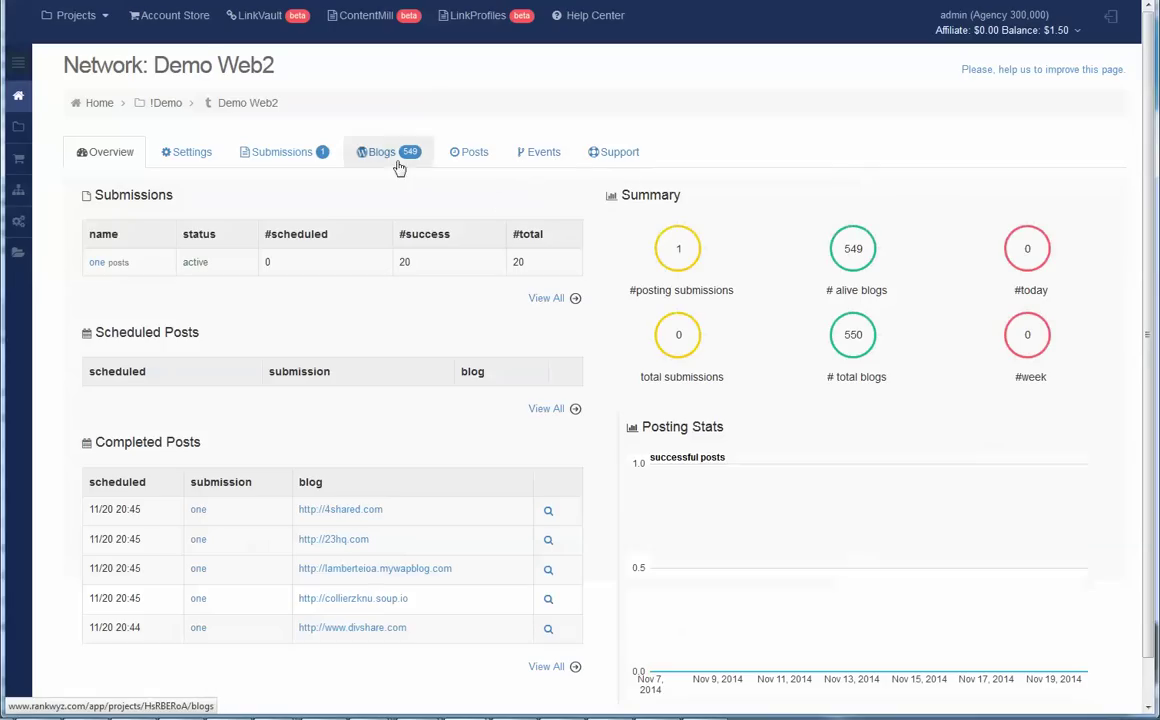
left_click(363, 158)
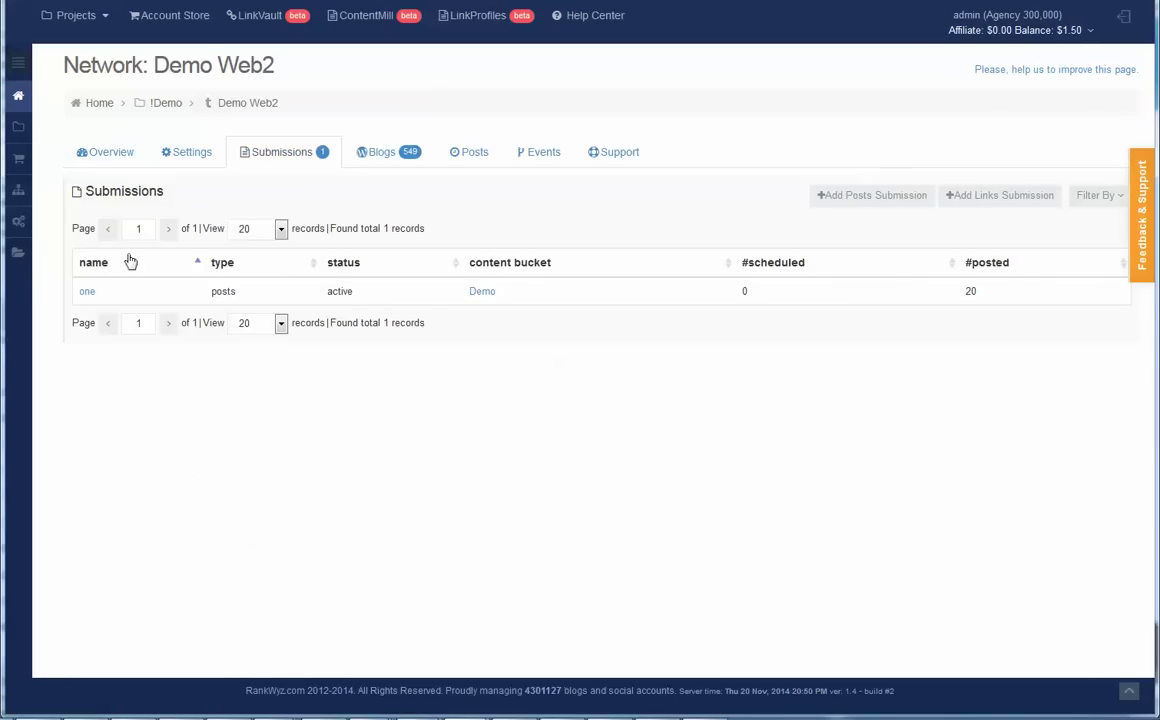
- Open LinkVault to see its link buckets, including TSN Digest with 908 links
left_click(86, 156)
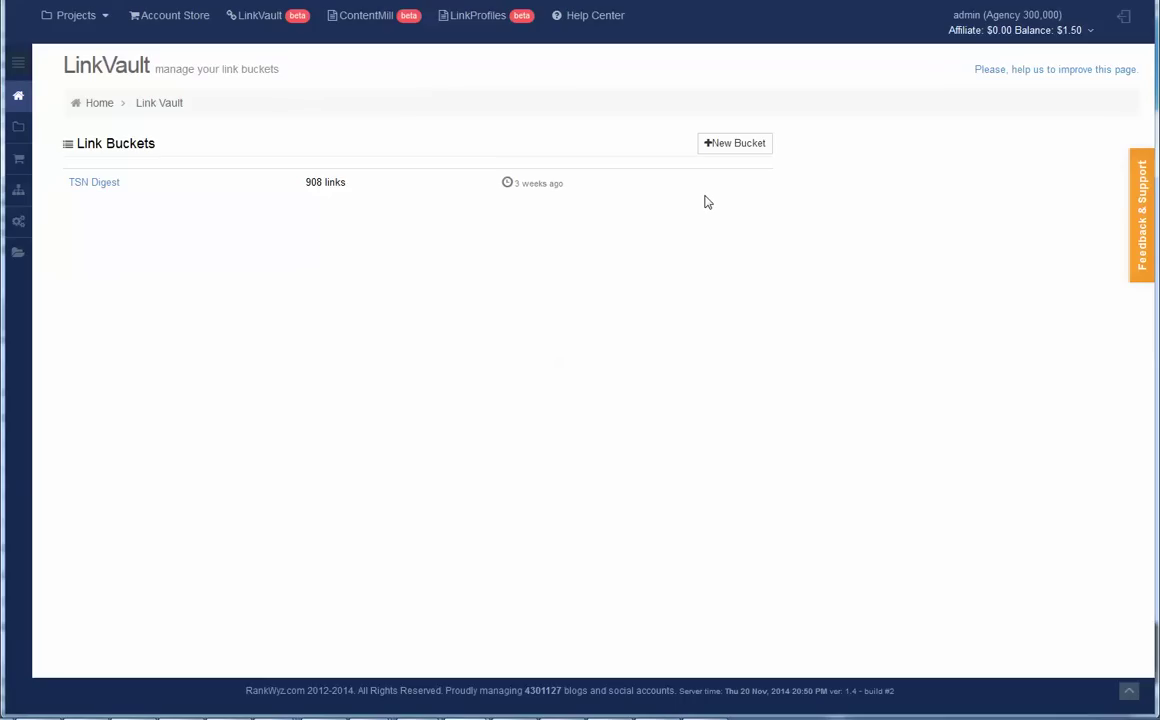
- Create link bucket 'Demo1' after 'Demo' is rejected as not unique, then open it
left_click(735, 143)
left_click(500, 365)
type("De.p")
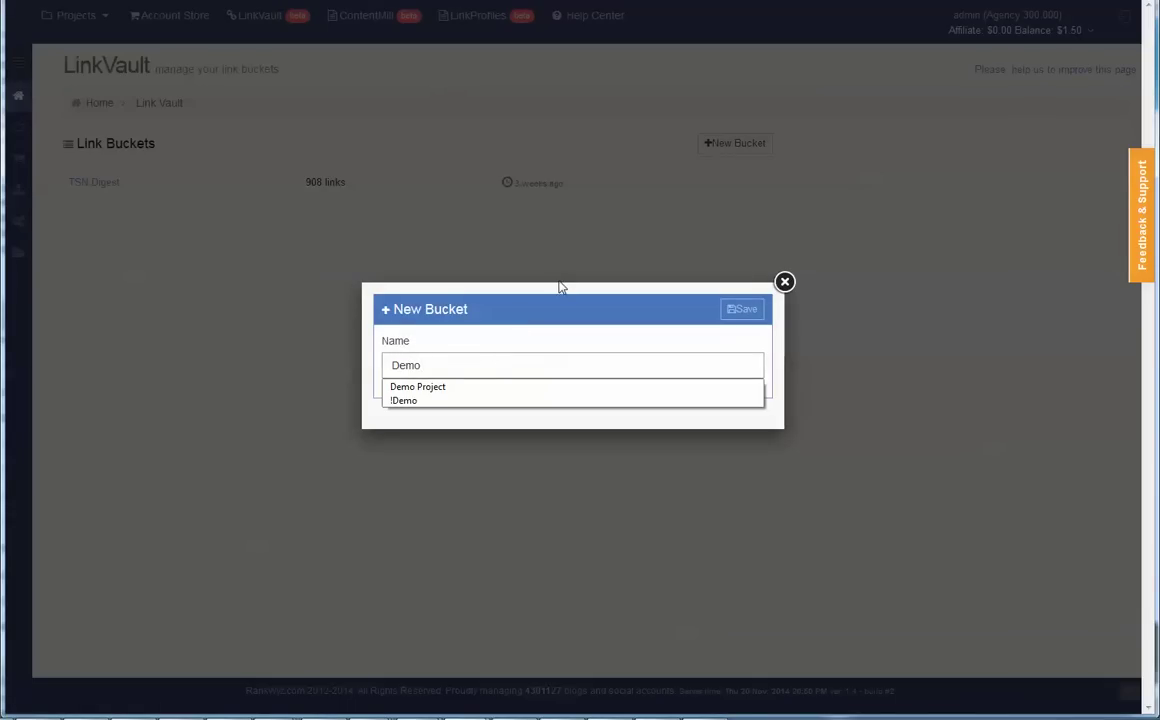
left_click(740, 309)
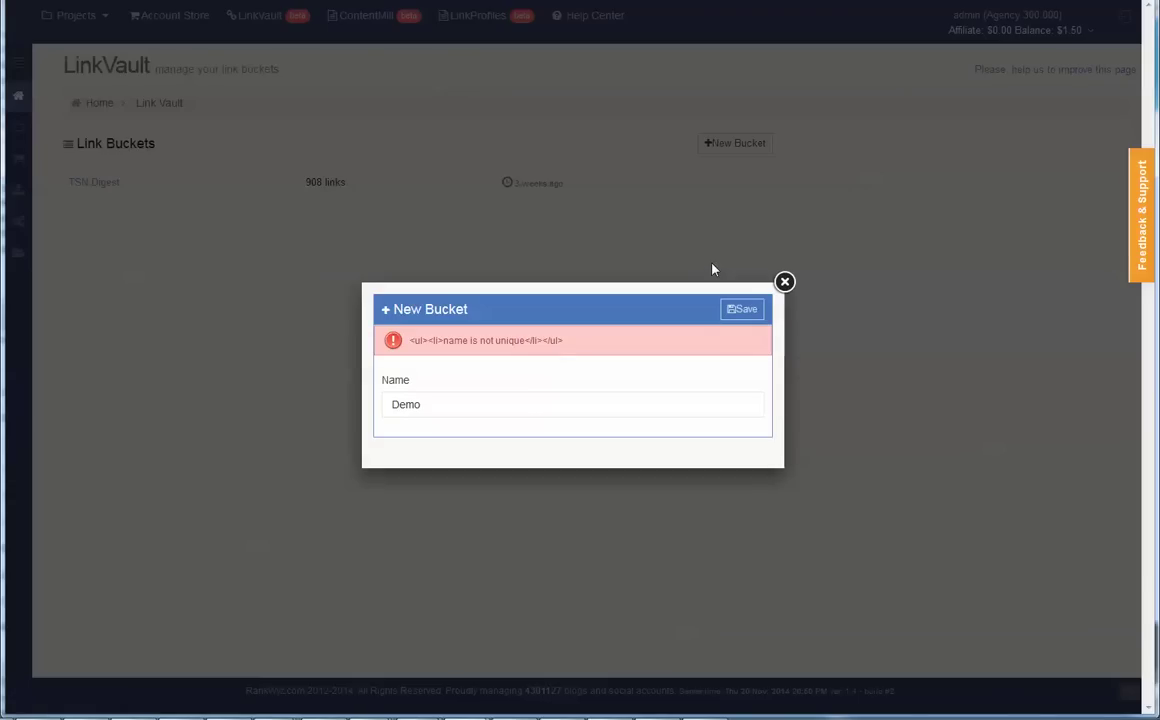
left_click(475, 410)
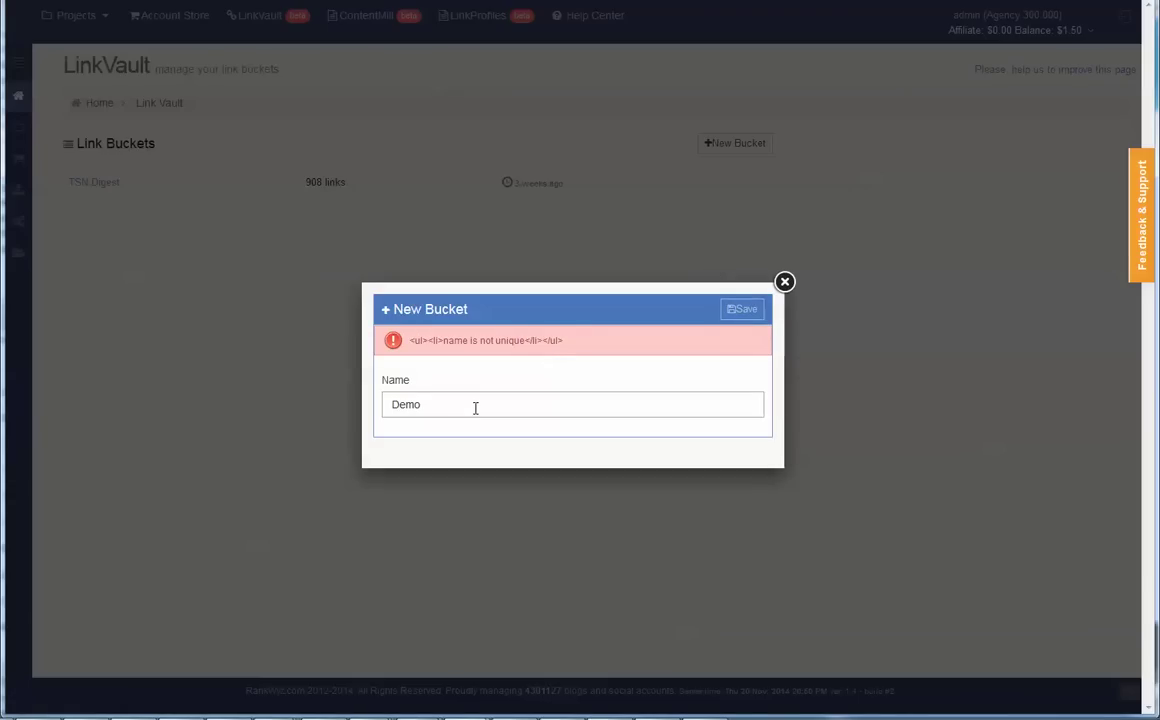
type("2")
left_click(744, 309)
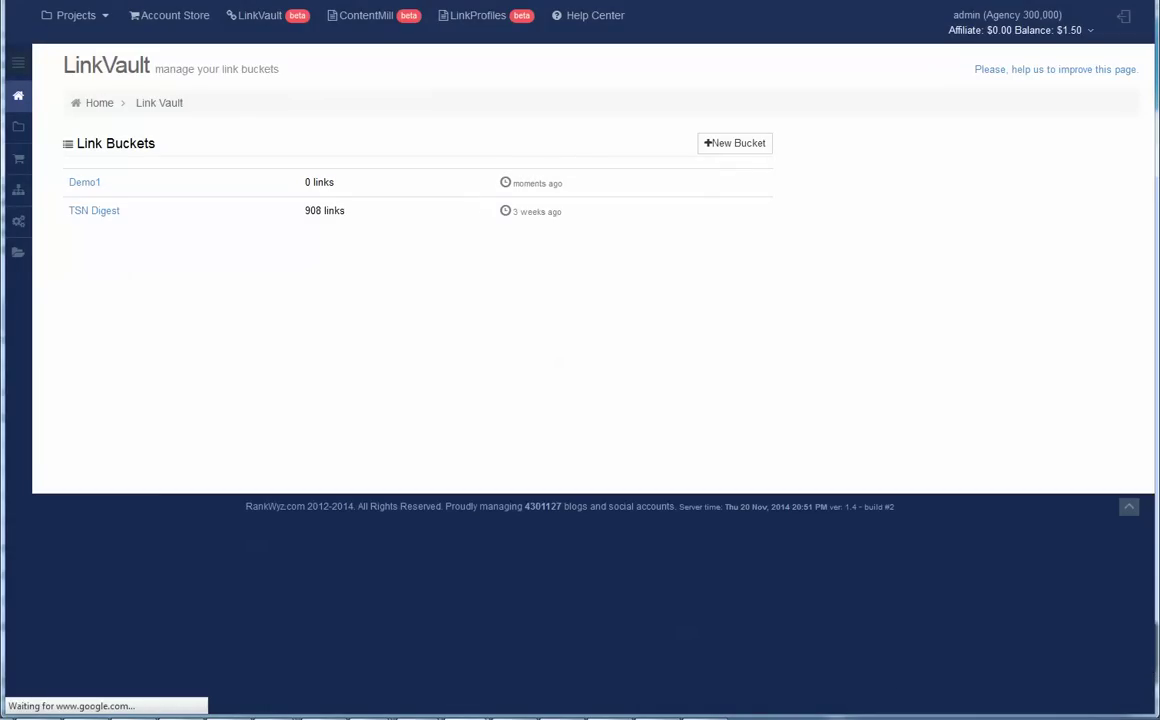
left_click(86, 184)
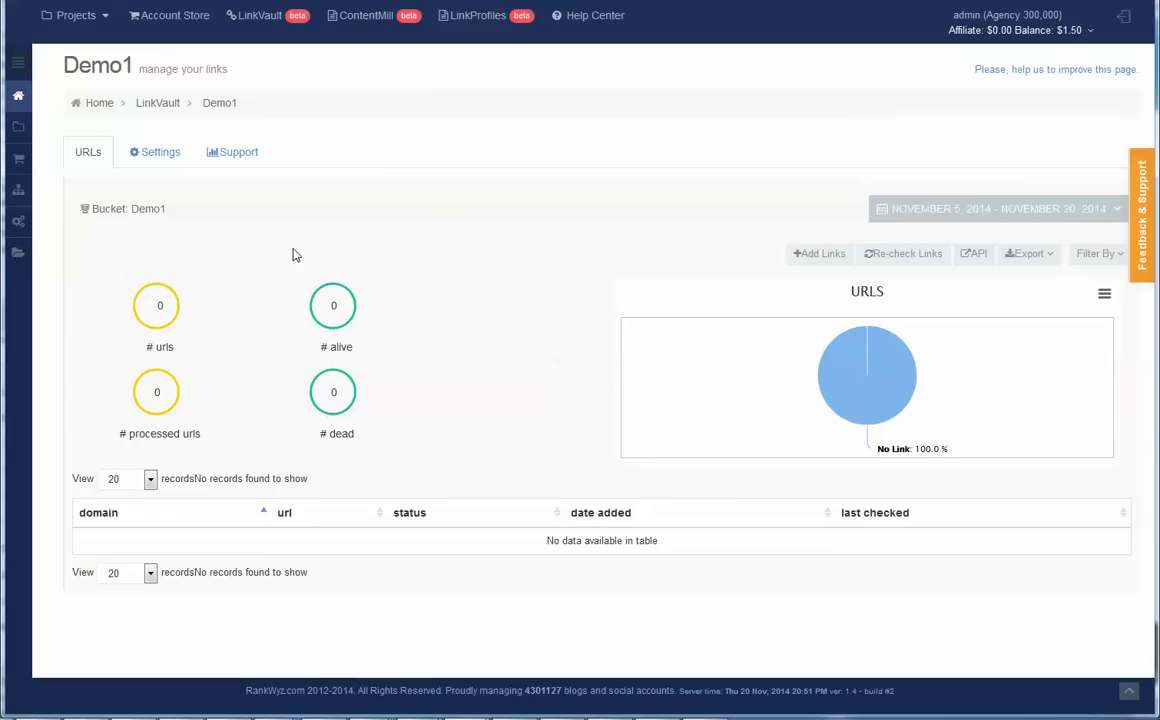
- Check Demo1's Export options, then open the bucket's Settings page with the link checker enabled
left_click(1027, 253)
left_click(164, 155)
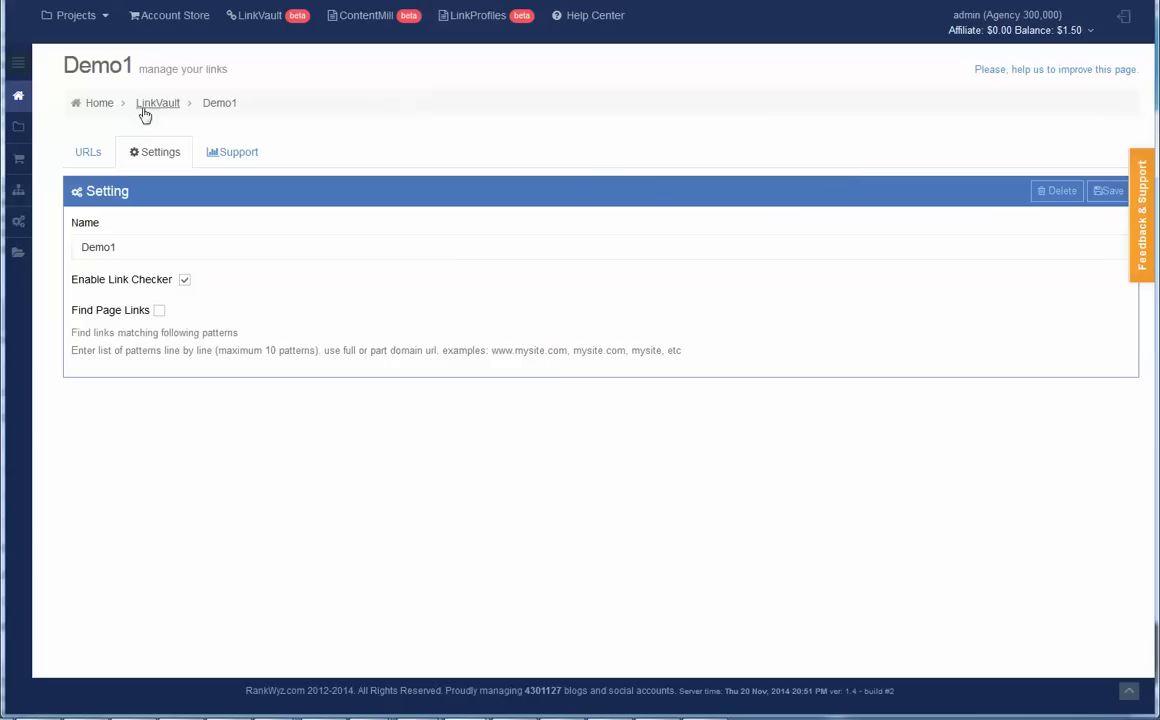
- Go to the Demo Web2 project's submissions list under Projects > !Demo
left_click(105, 15)
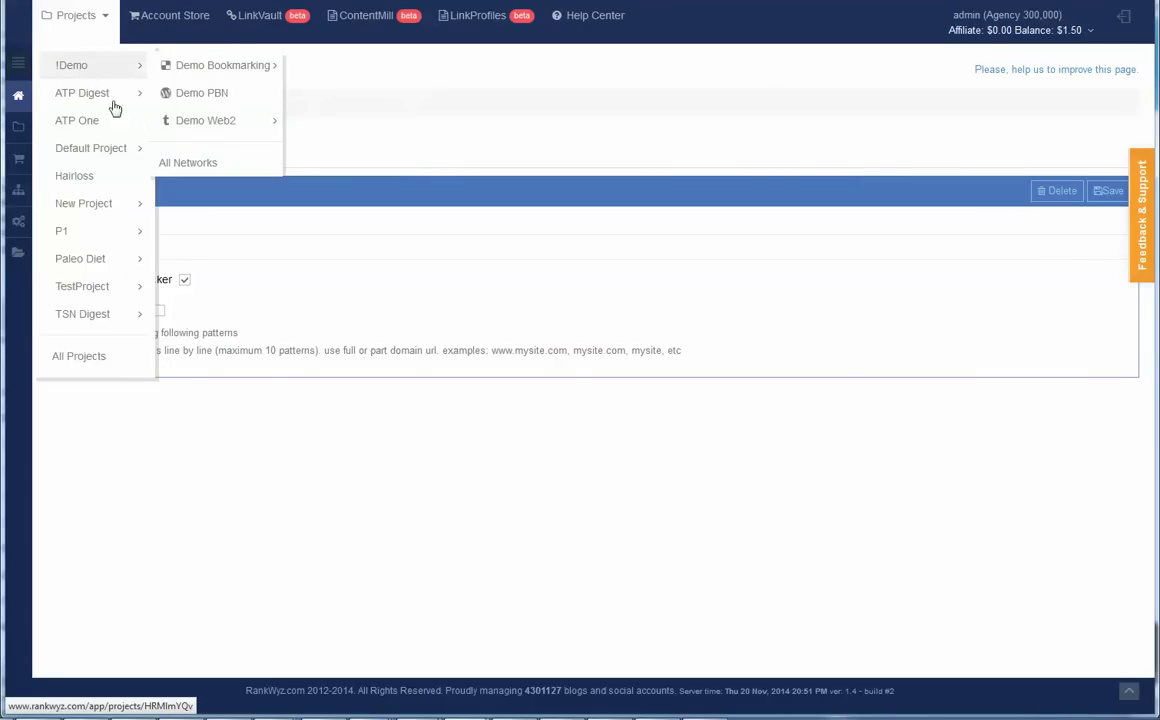
mouse_move(84, 91)
mouse_move(117, 79)
mouse_move(230, 128)
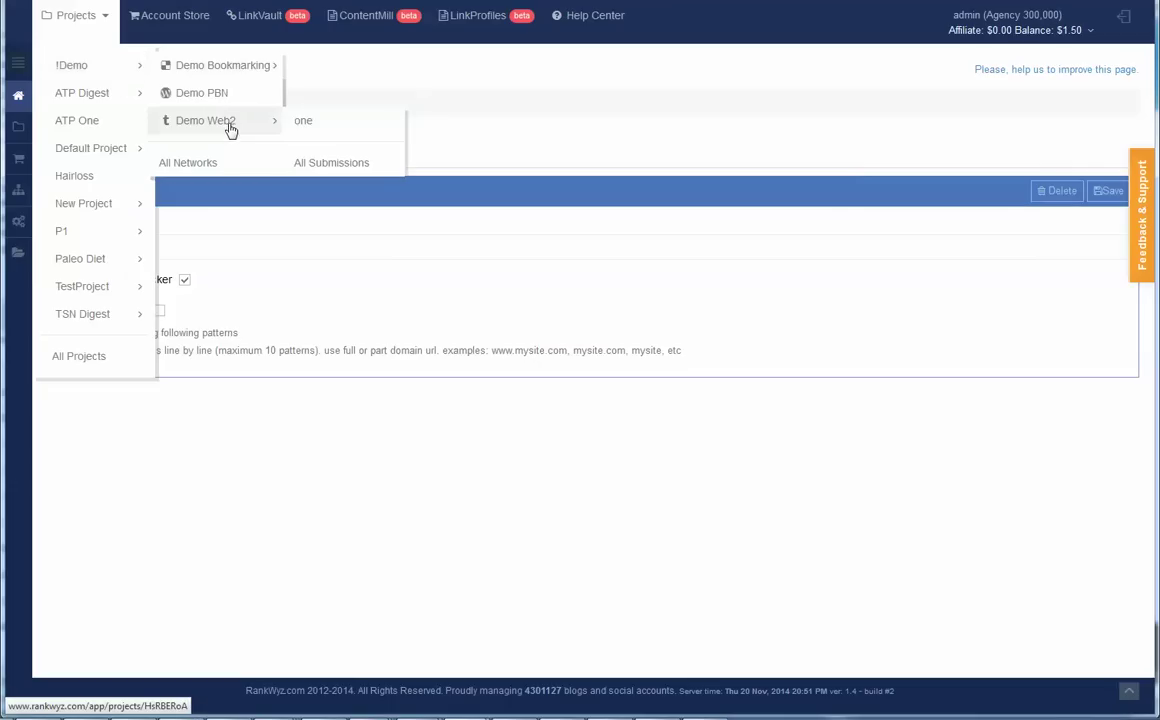
left_click(405, 158)
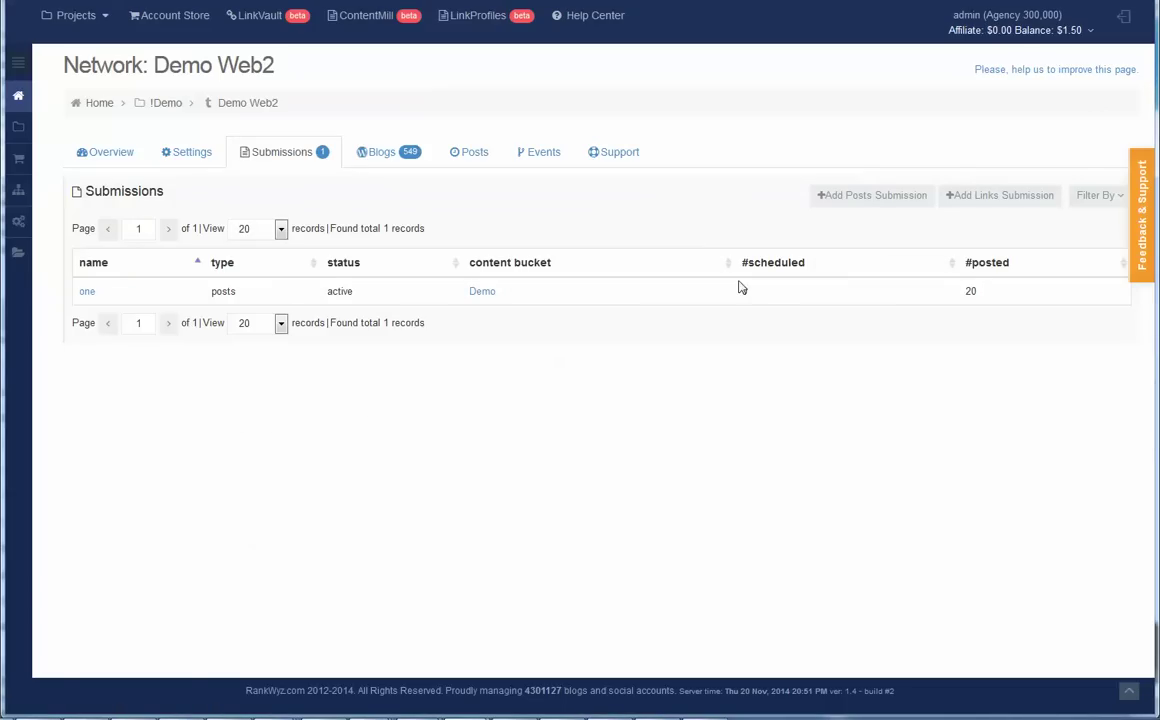
- Add a posts submission named 'two' using own content from the Demo bucket, 20 posts
left_click(885, 198)
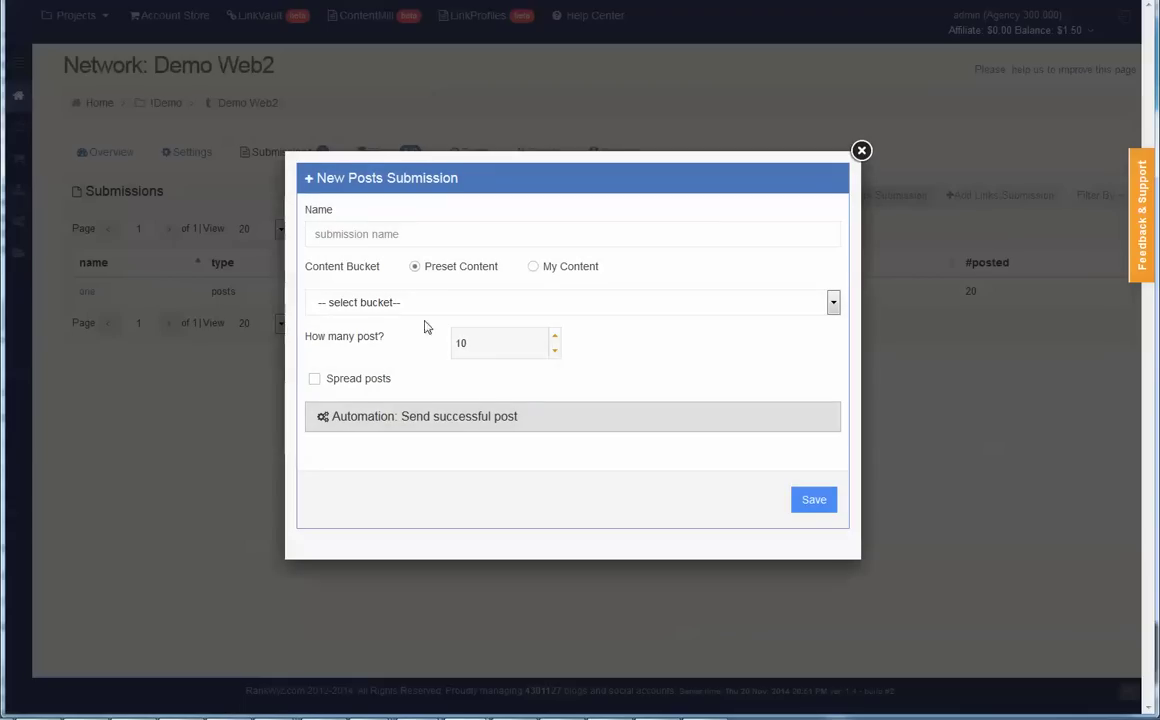
left_click(451, 237)
type("two")
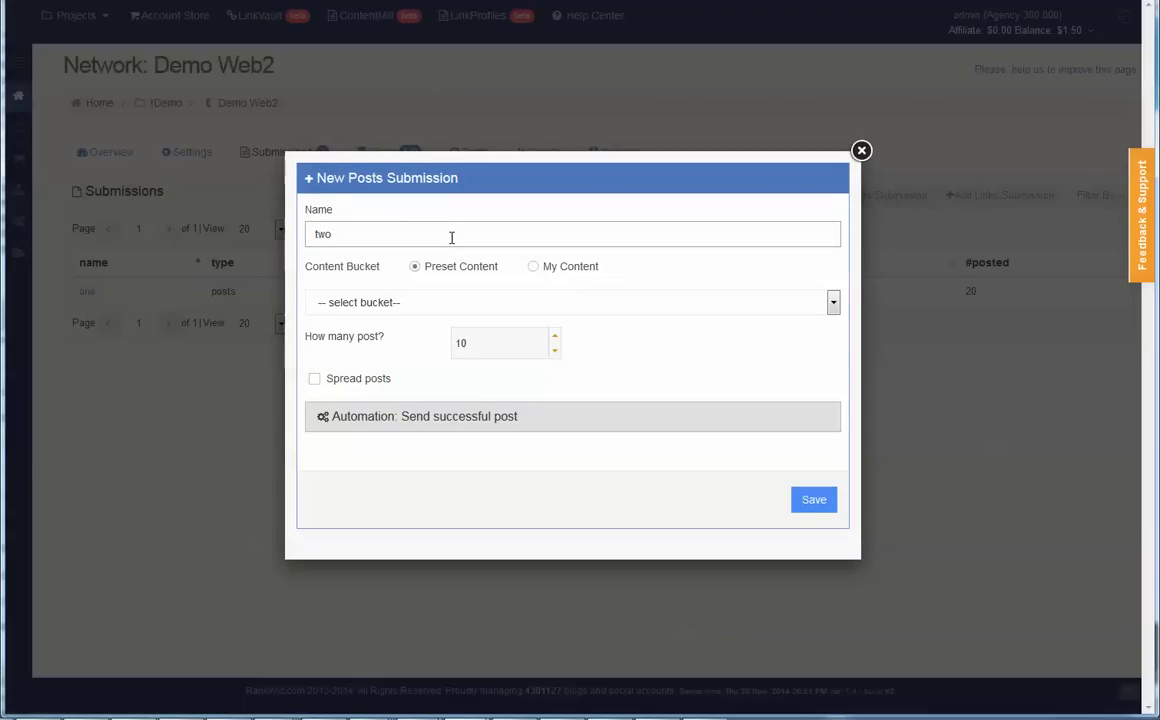
left_click(533, 267)
left_click(495, 302)
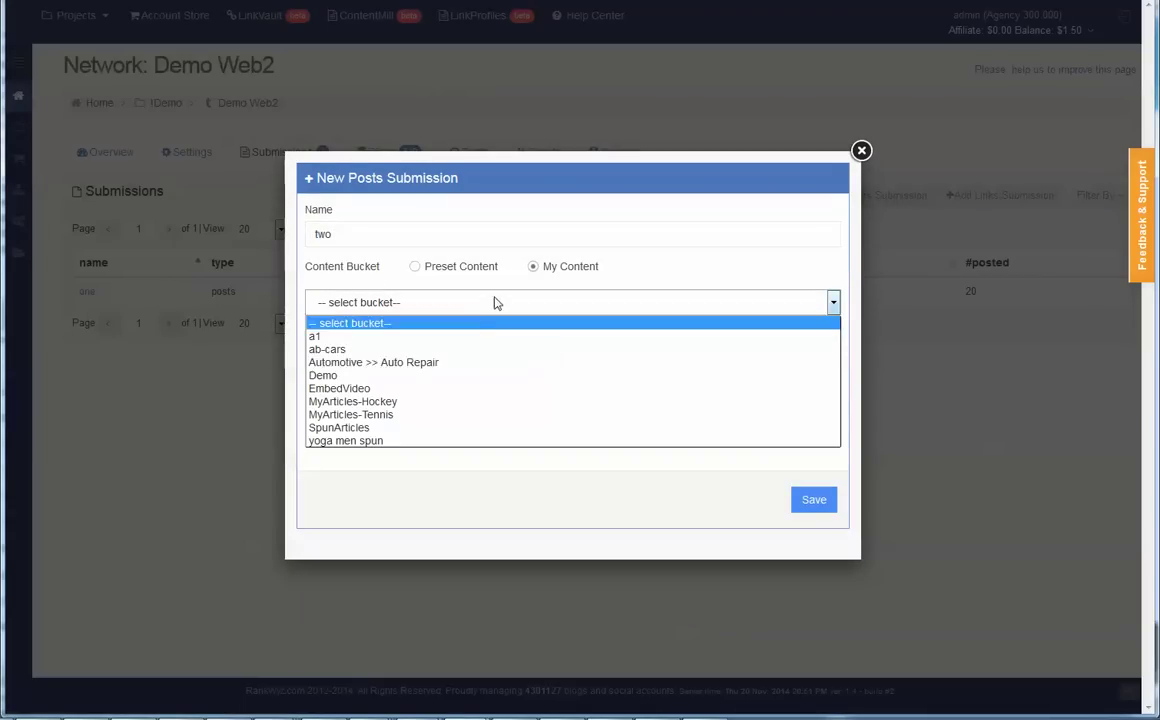
left_click(468, 375)
double_click(518, 346)
type("20")
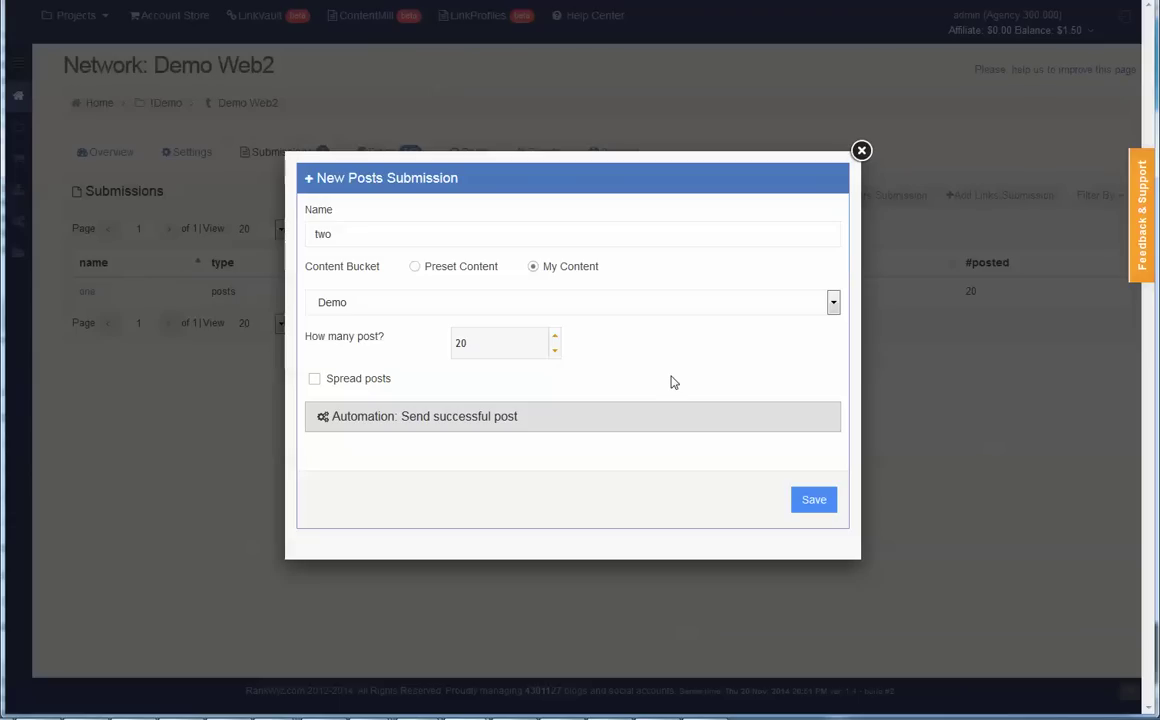
- Send the submission's successful posts to the LinkVault Demo1 bucket
left_click(509, 418)
left_click(326, 451)
left_click(572, 482)
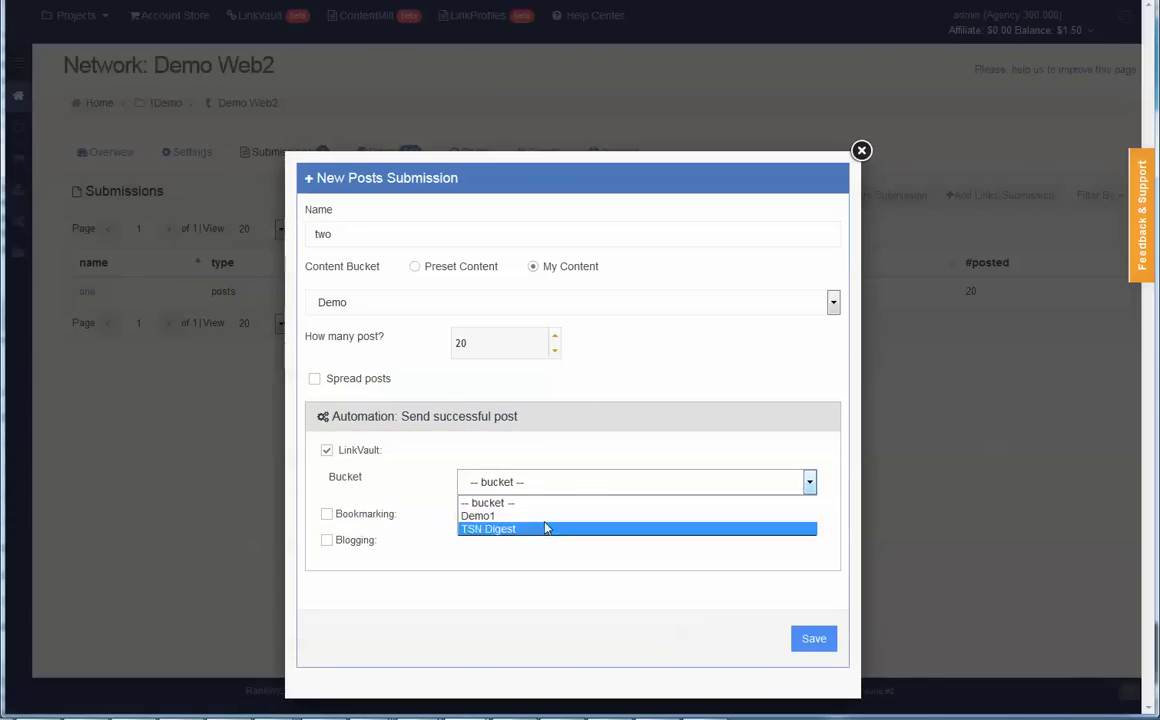
left_click(547, 516)
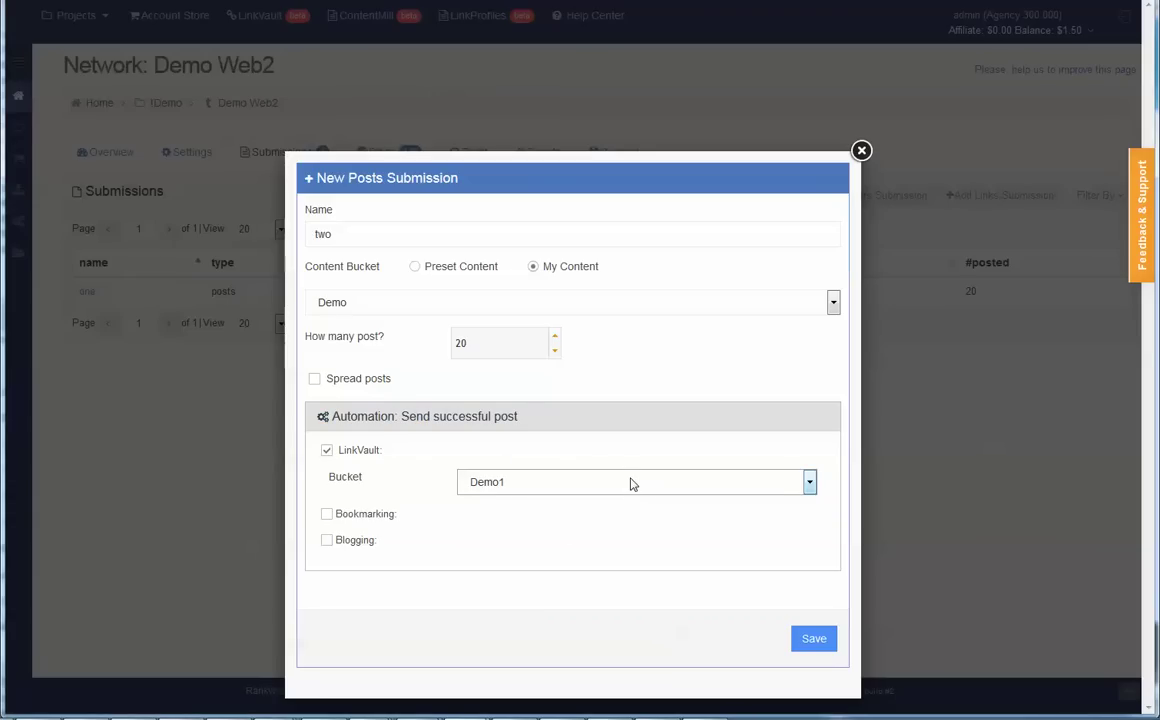
- Also bookmark successful posts through the tier2 submission, and save submission 'two'
left_click(327, 515)
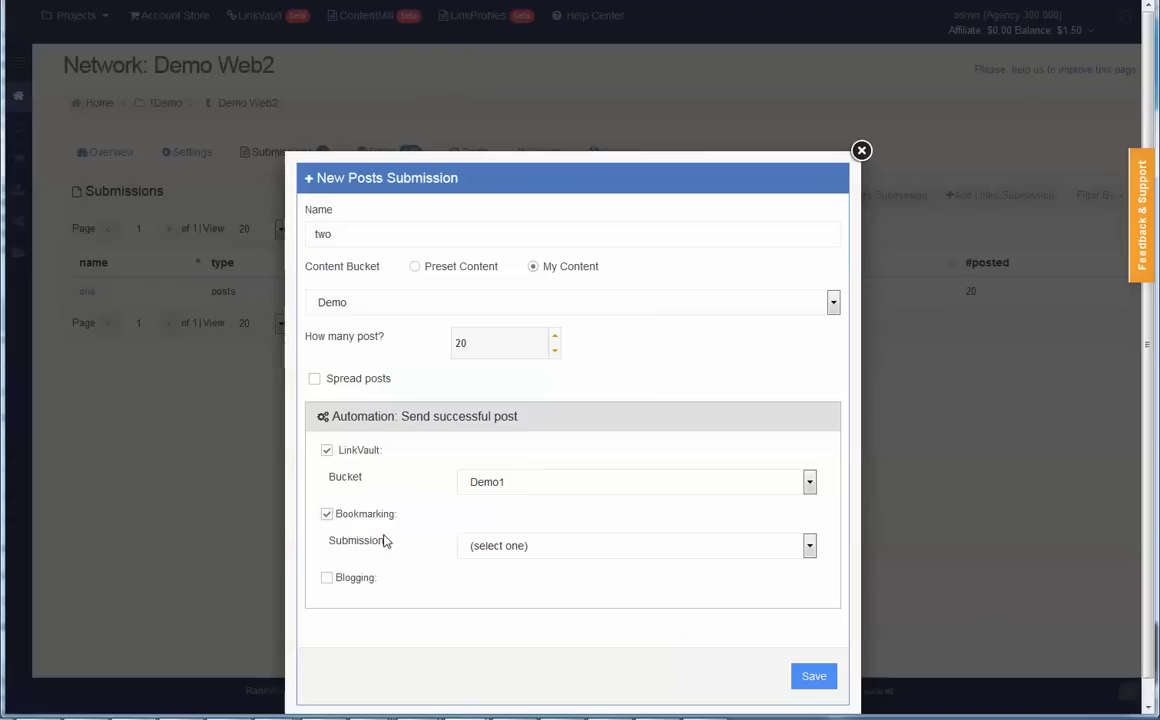
left_click(564, 546)
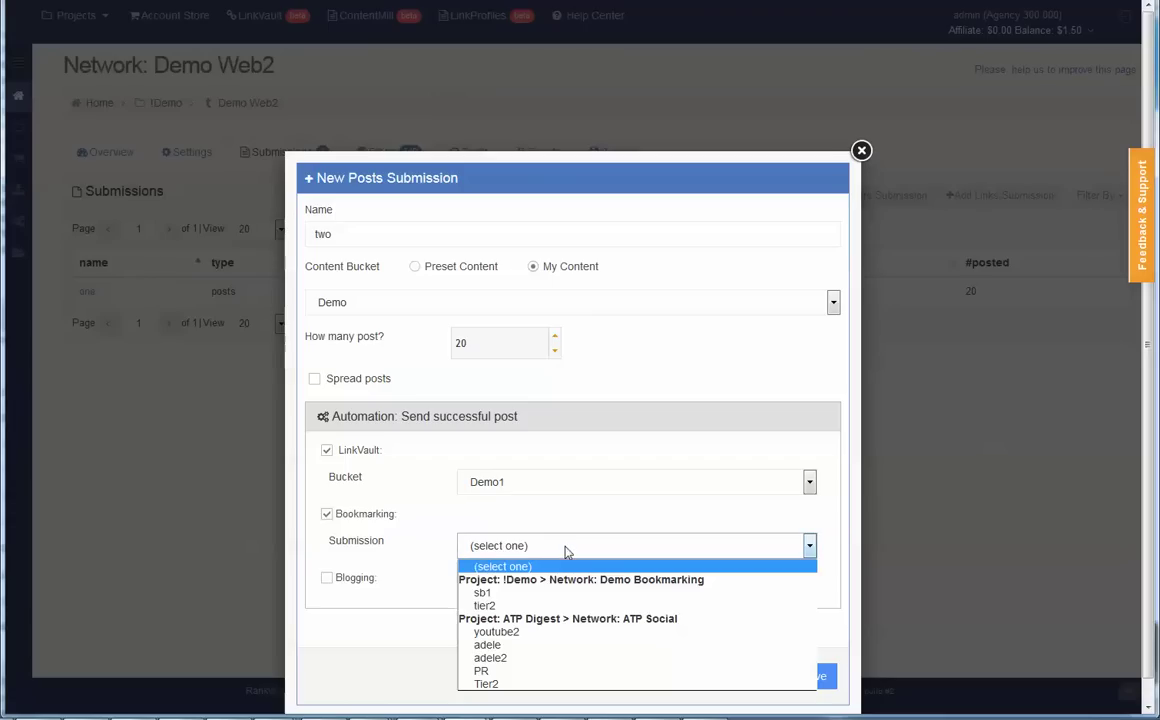
left_click(560, 607)
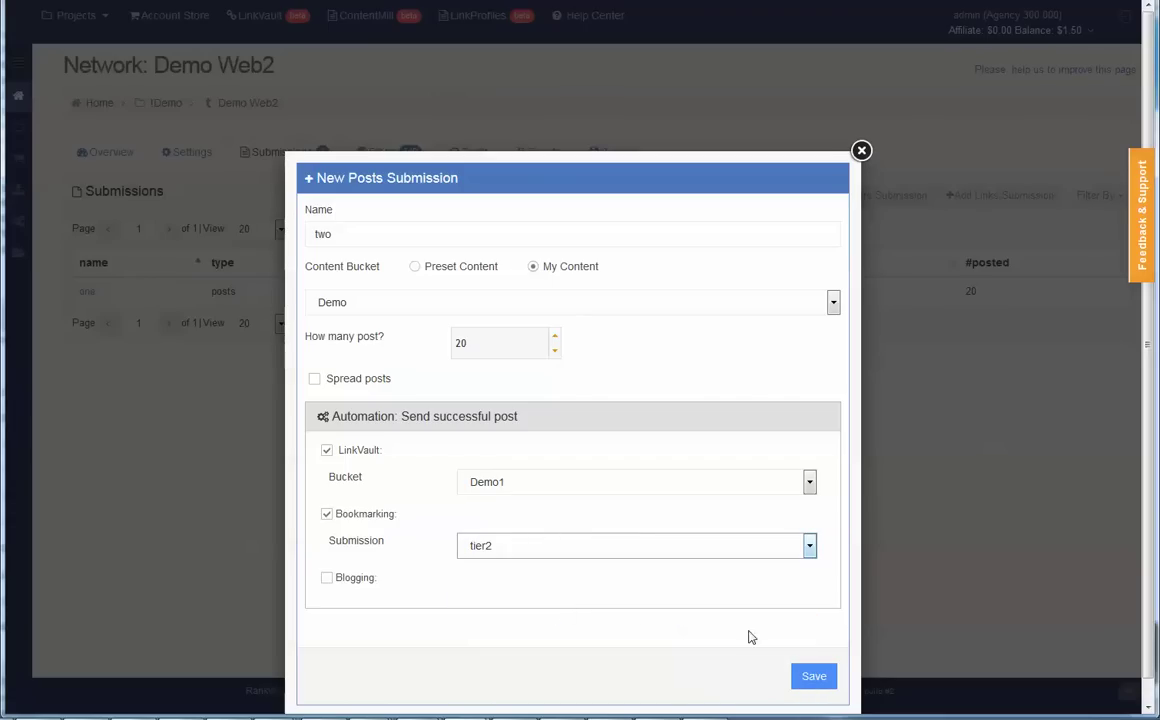
left_click(810, 680)
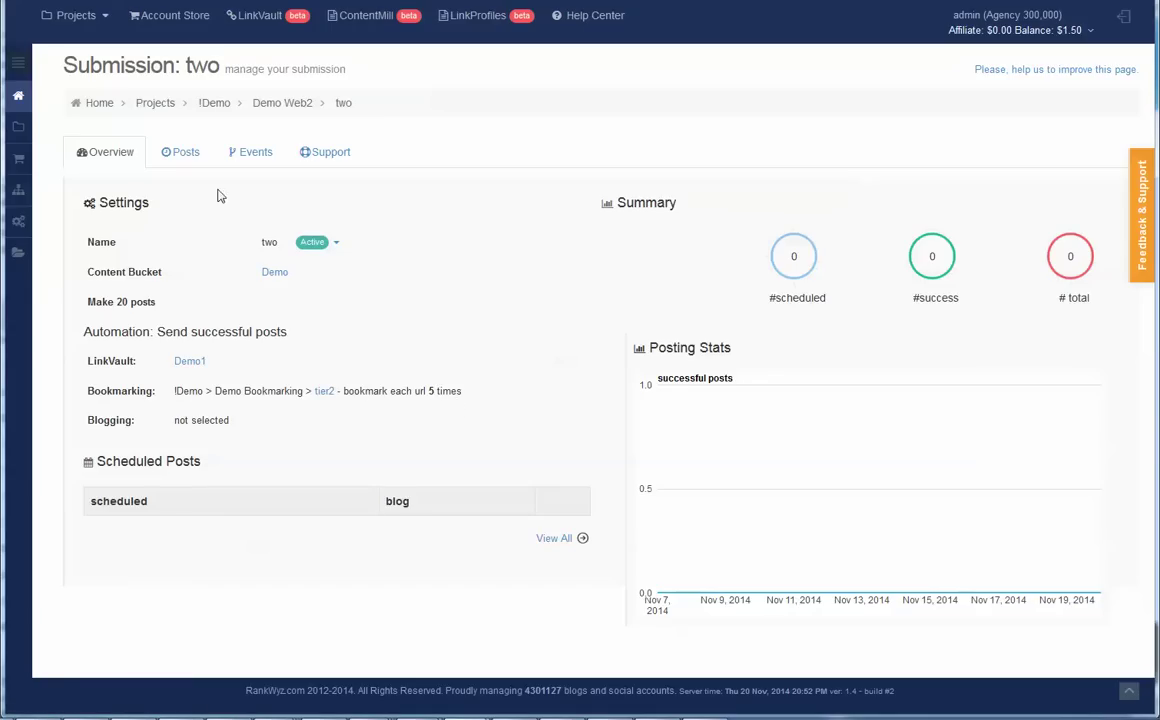
- Reload the Overview, then list the 20 posts scheduled for 11/20 20:54–20:55
left_click(117, 145)
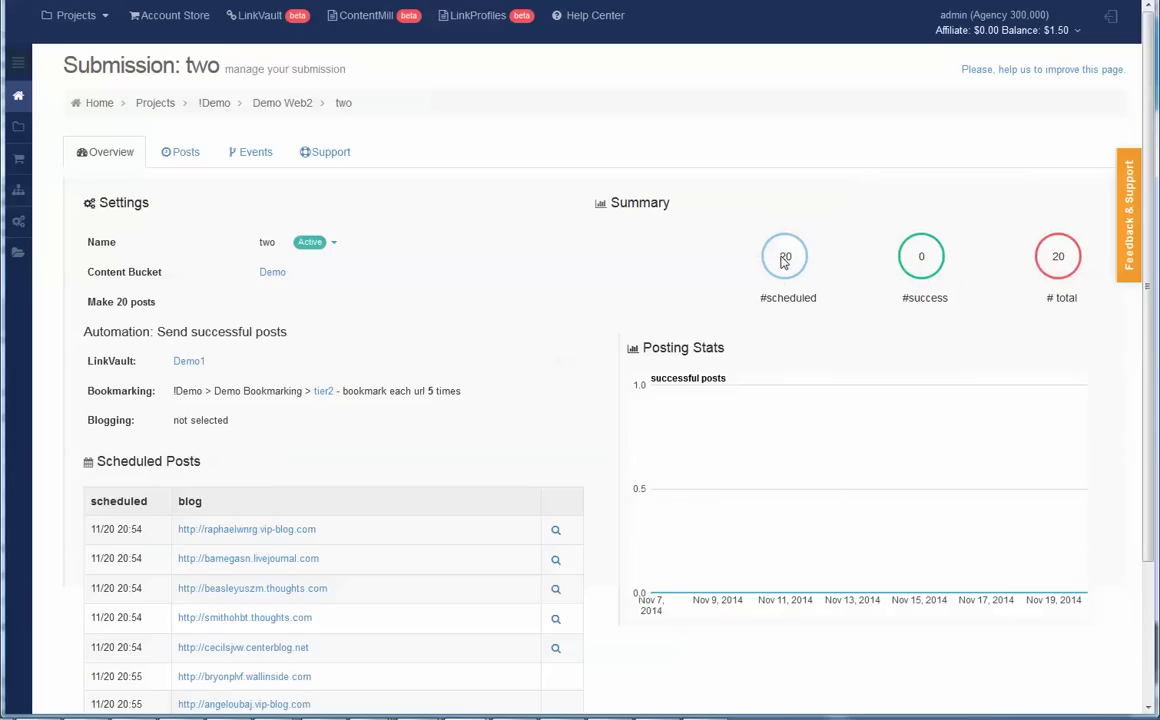
left_click(176, 155)
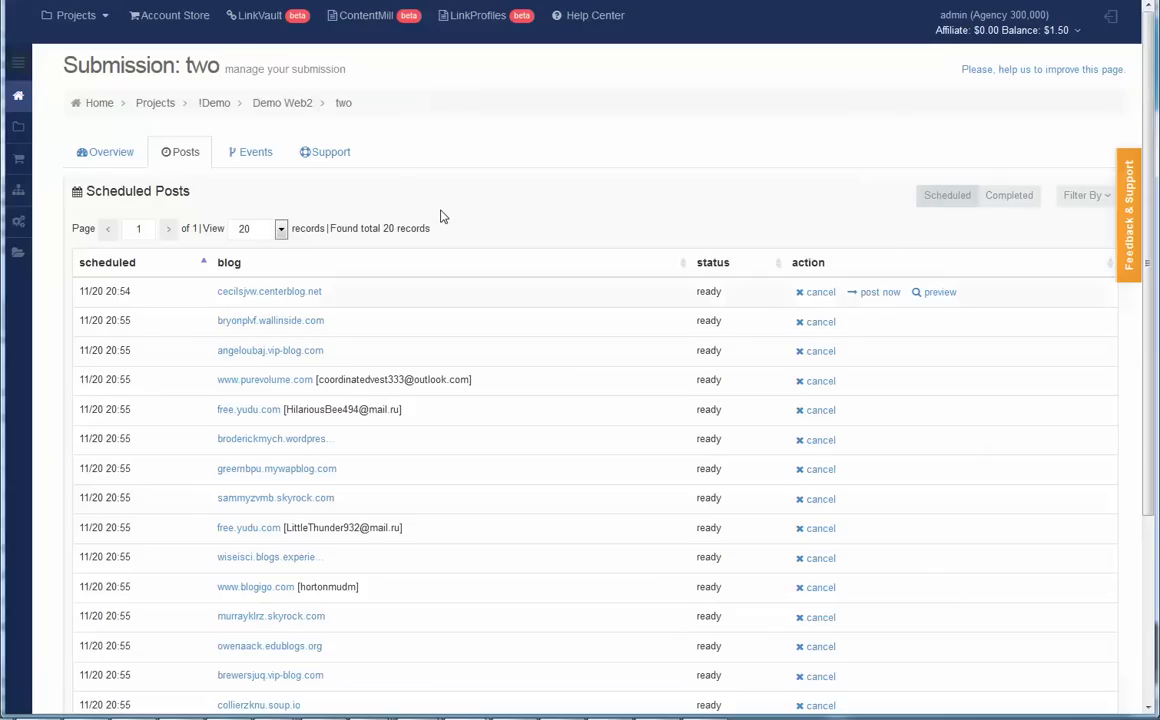
- Review the scheduled posts and preview one post's article before closing it
scroll(443, 217, "down", 3)
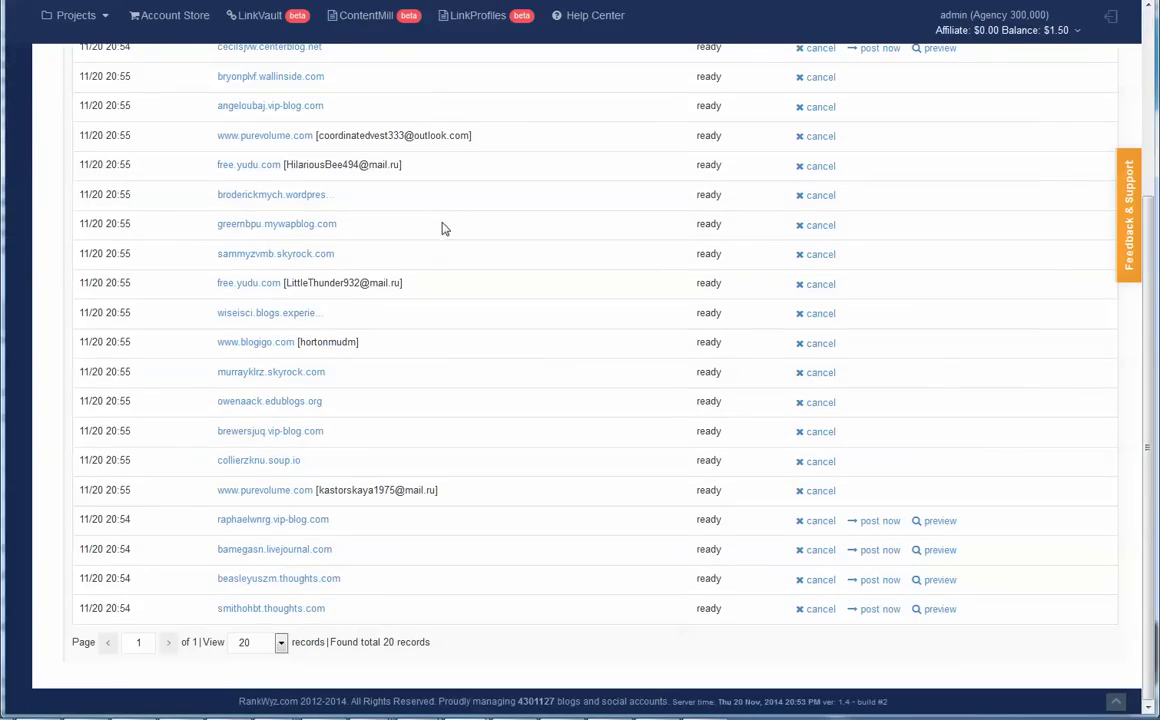
scroll(345, 210, "up", 3)
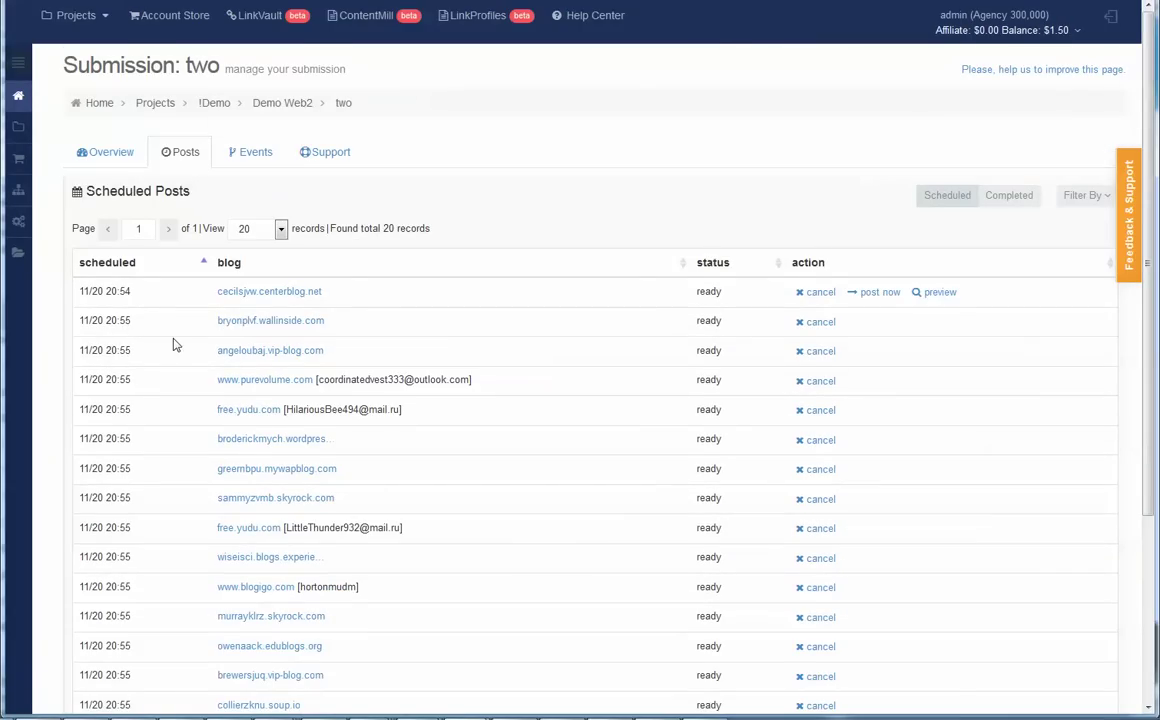
scroll(560, 367, "down", 3)
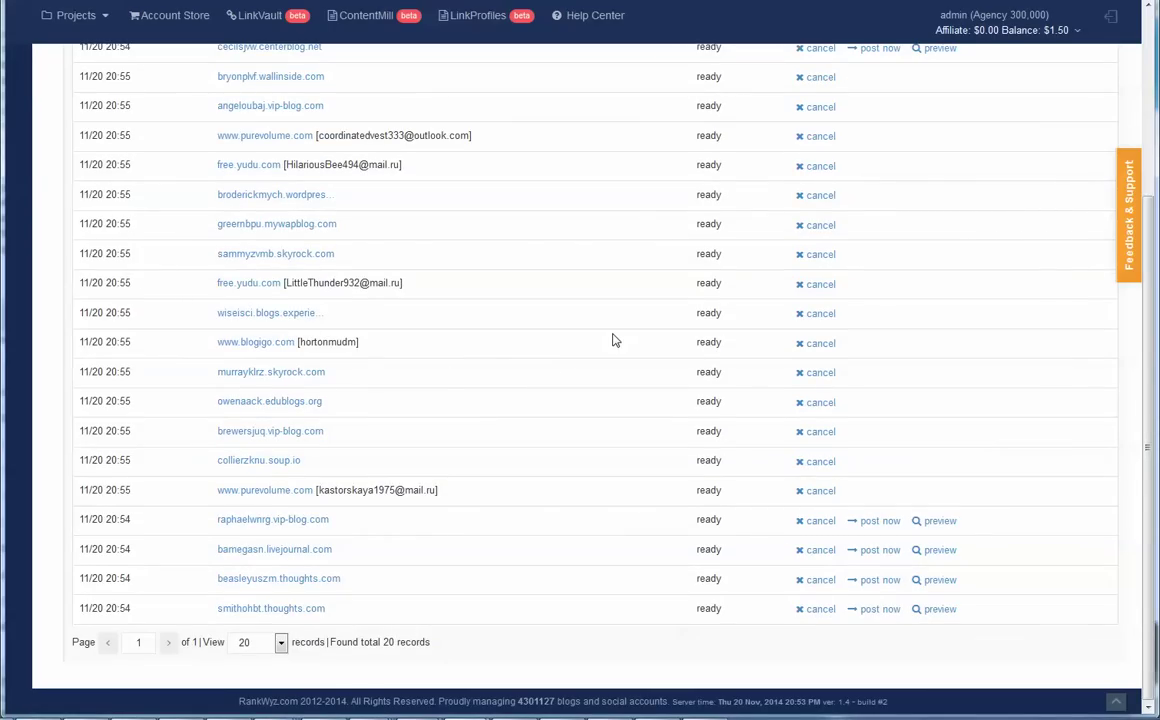
scroll(632, 342, "up", 3)
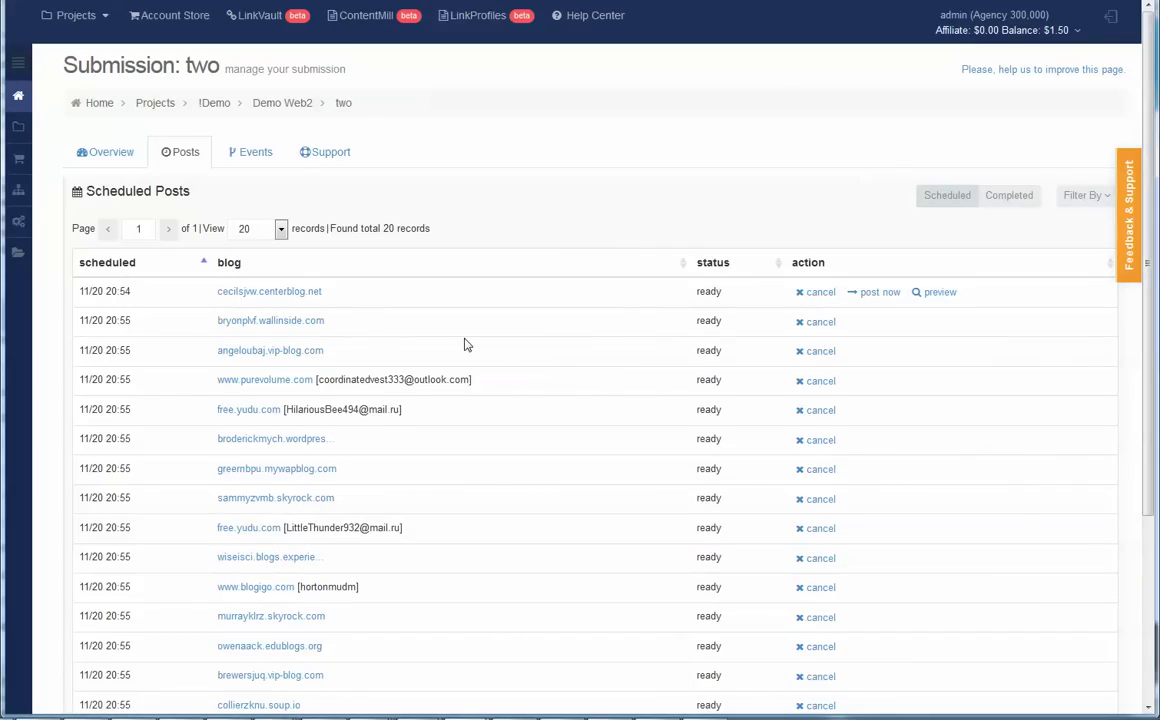
scroll(445, 338, "down", 3)
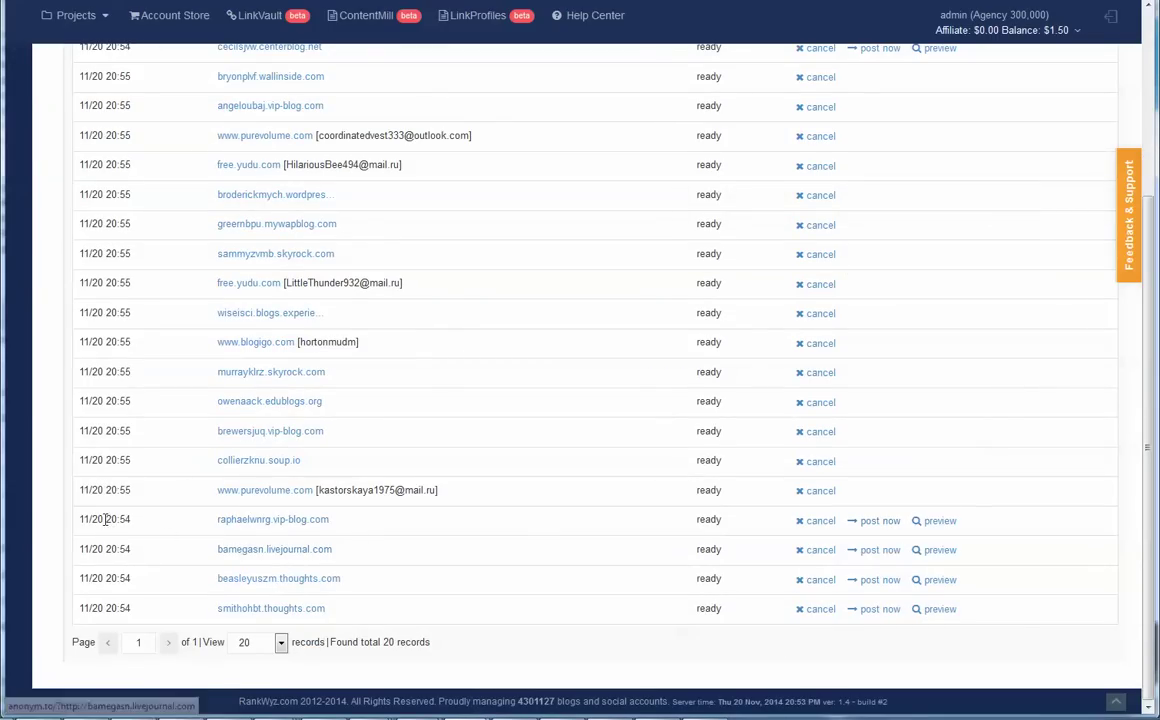
left_click(916, 521)
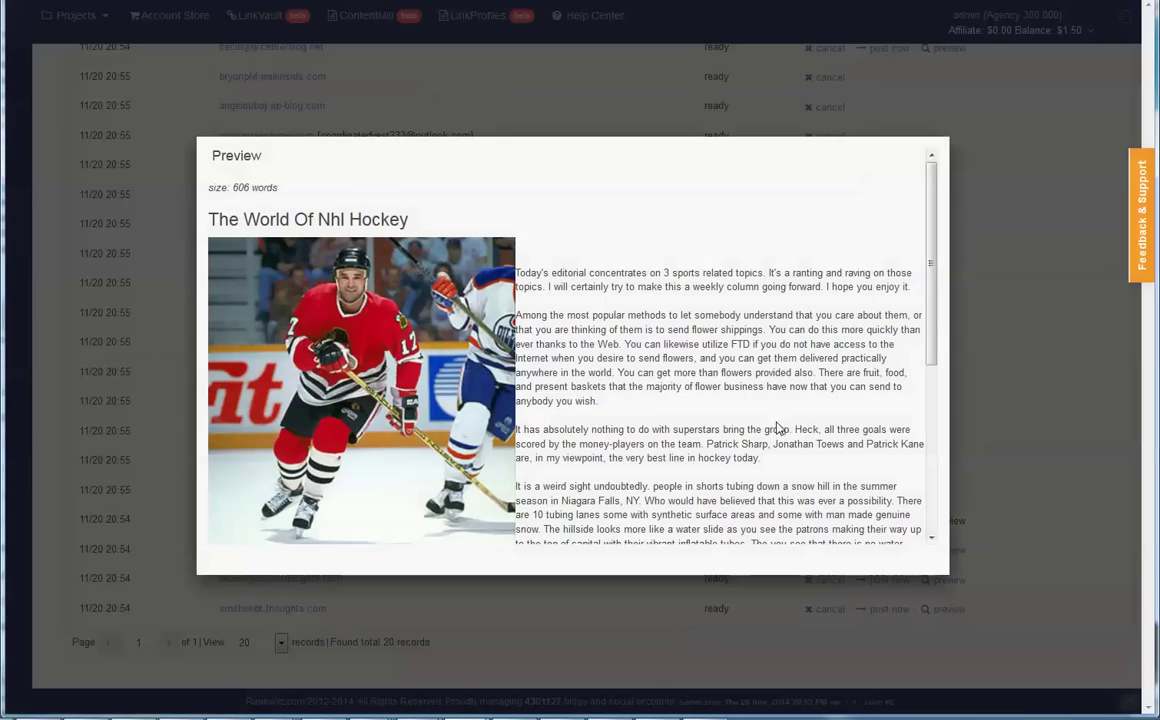
scroll(765, 410, "down", 5)
scroll(765, 410, "up", 5)
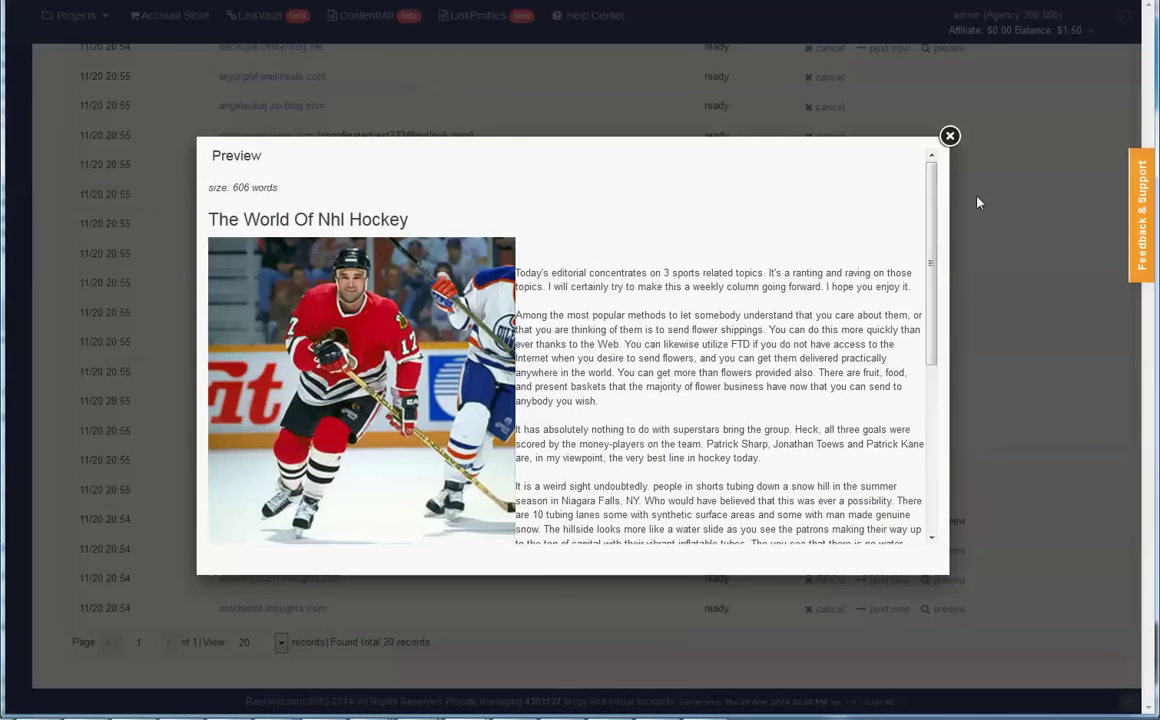
left_click(951, 140)
- Publish two scheduled posts immediately, then show the Completed posts list
left_click(880, 521)
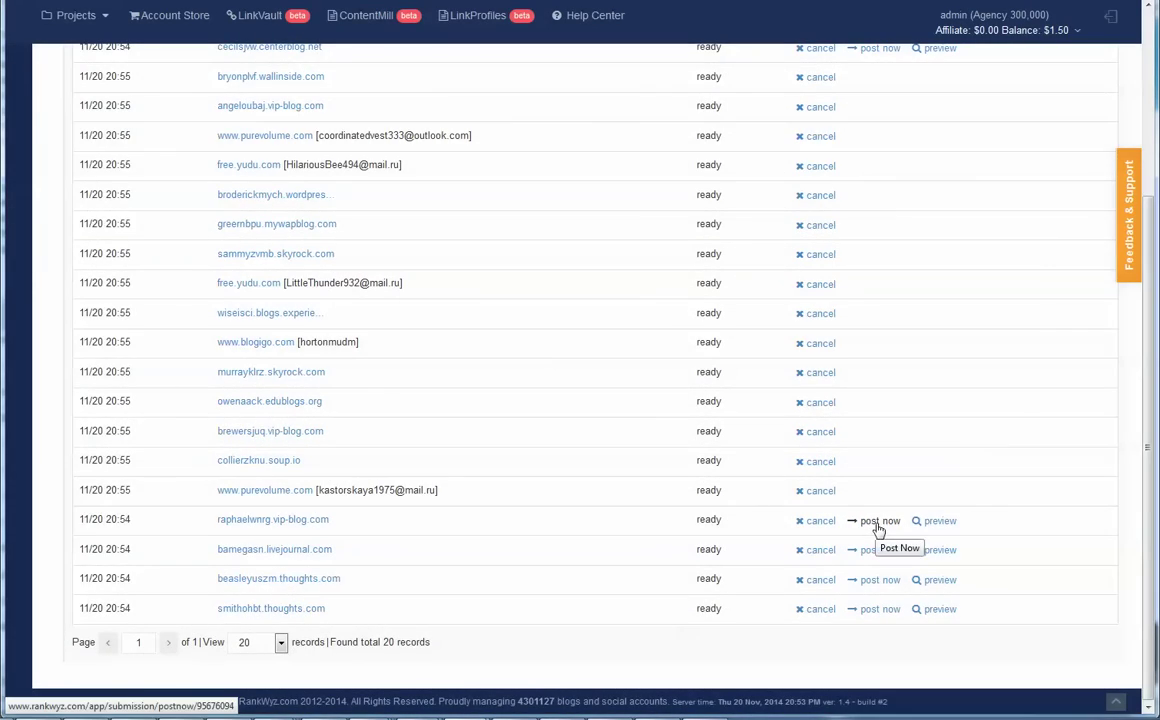
left_click(878, 521)
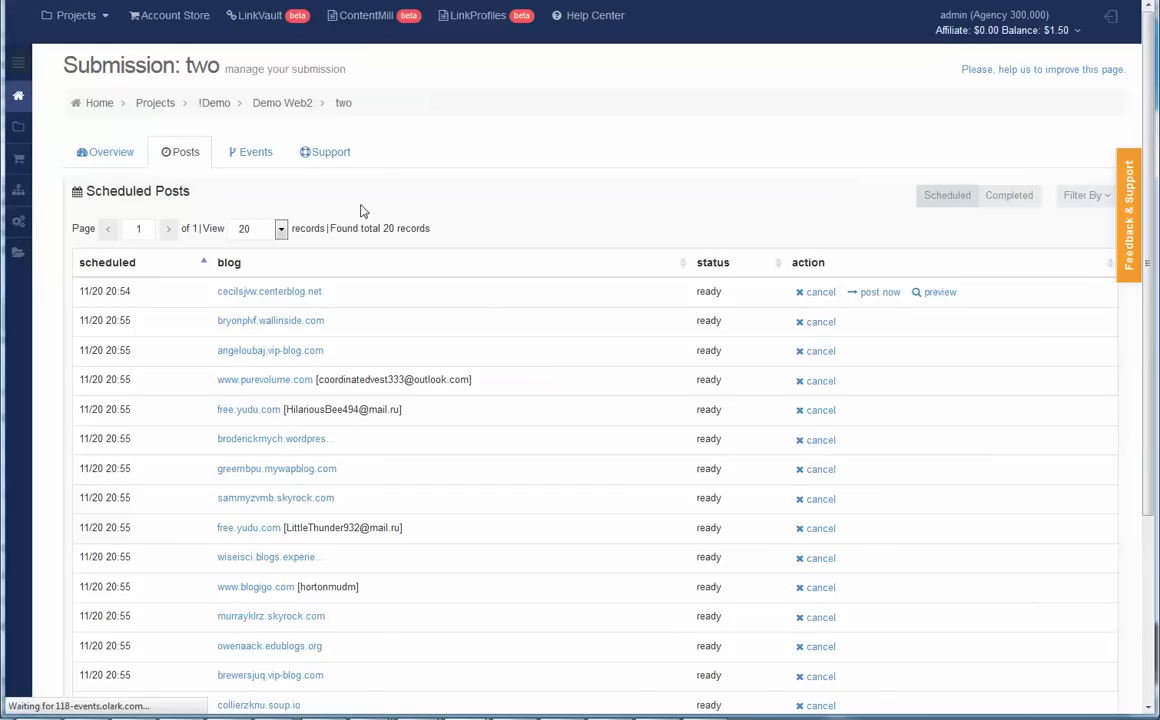
left_click(828, 291)
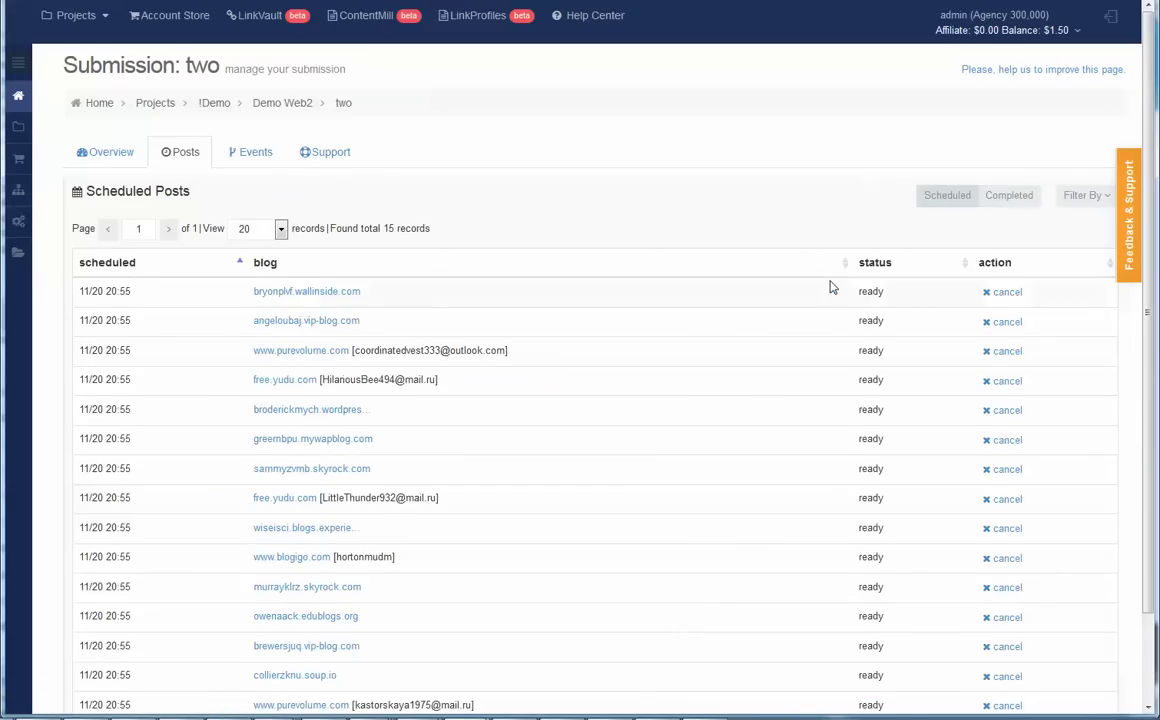
scroll(830, 288, "down", 2)
scroll(830, 288, "up", 2)
left_click(1012, 197)
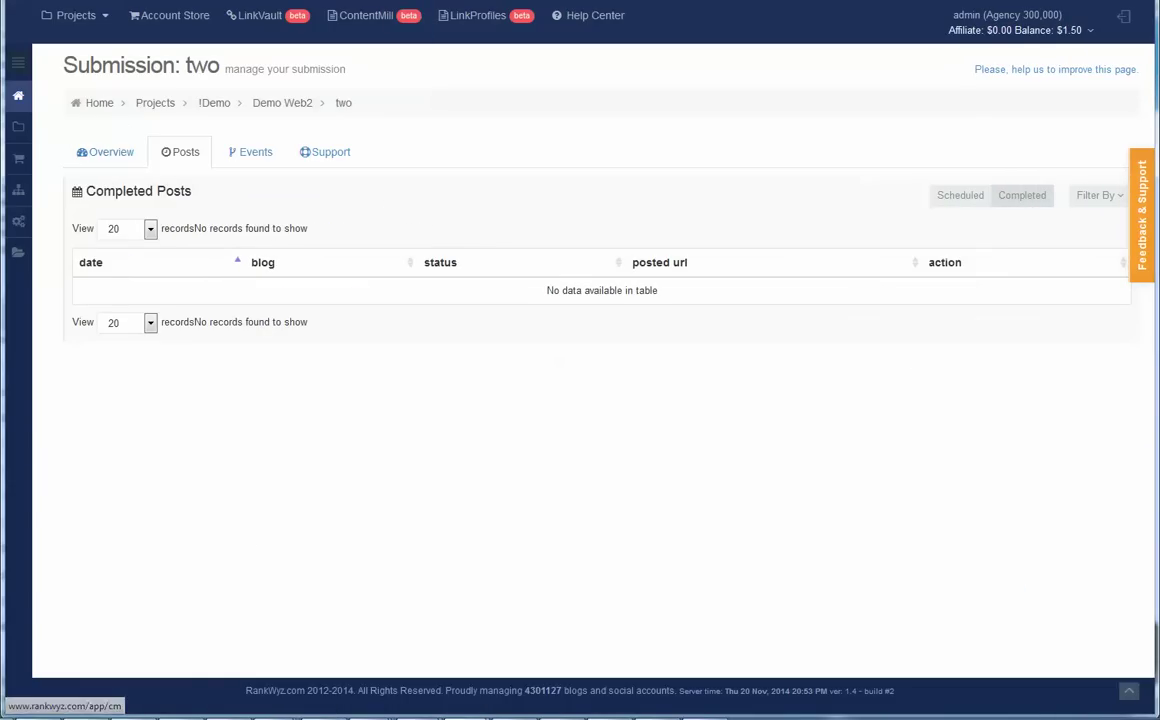
- Confirm two completed posts in the Completed list and 2 of 20 successful on Overview
left_click(130, 151)
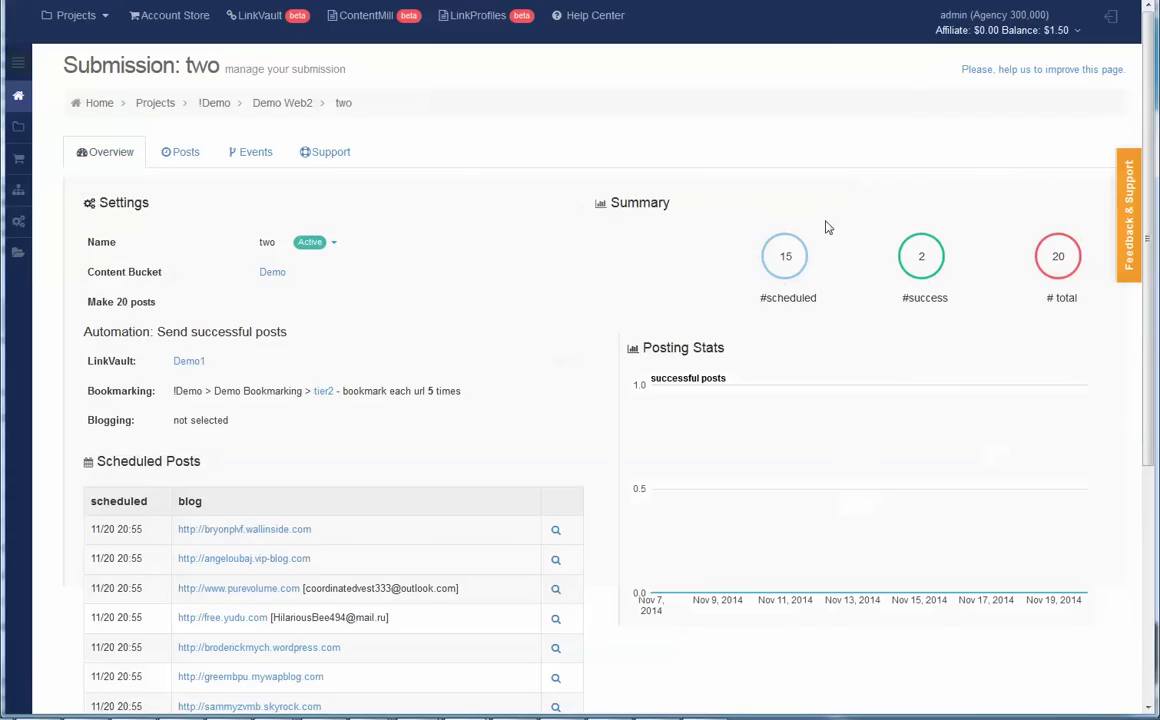
scroll(401, 241, "down", 10)
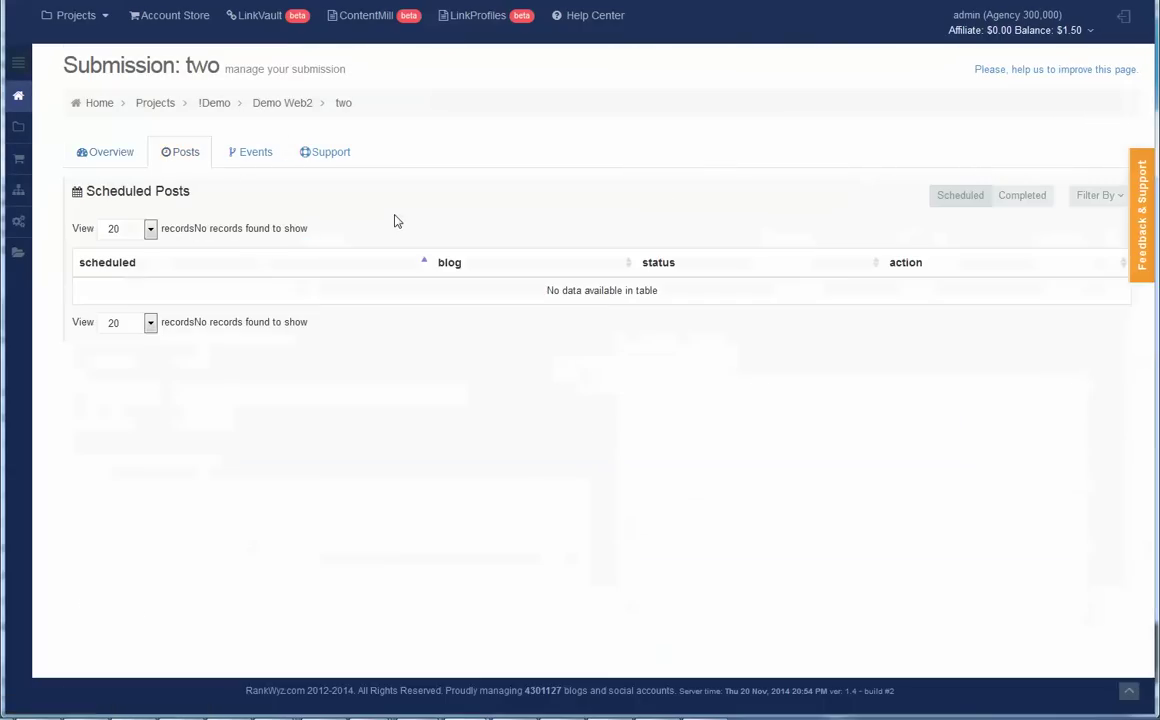
left_click(1022, 195)
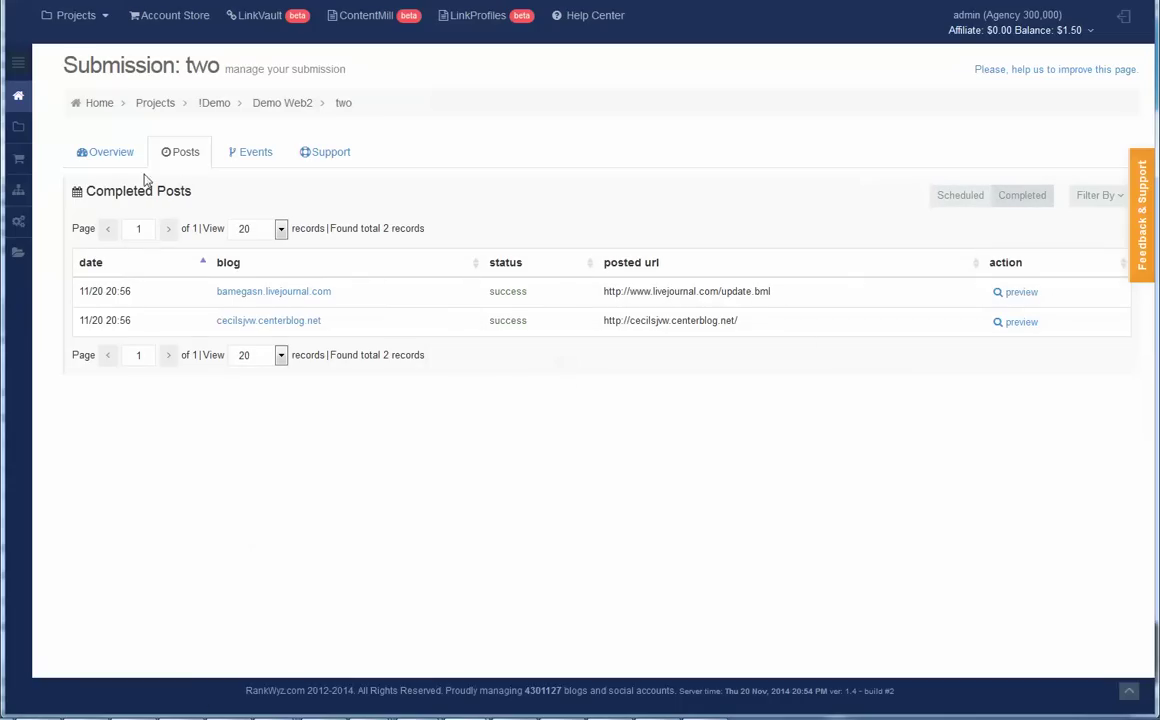
left_click(92, 146)
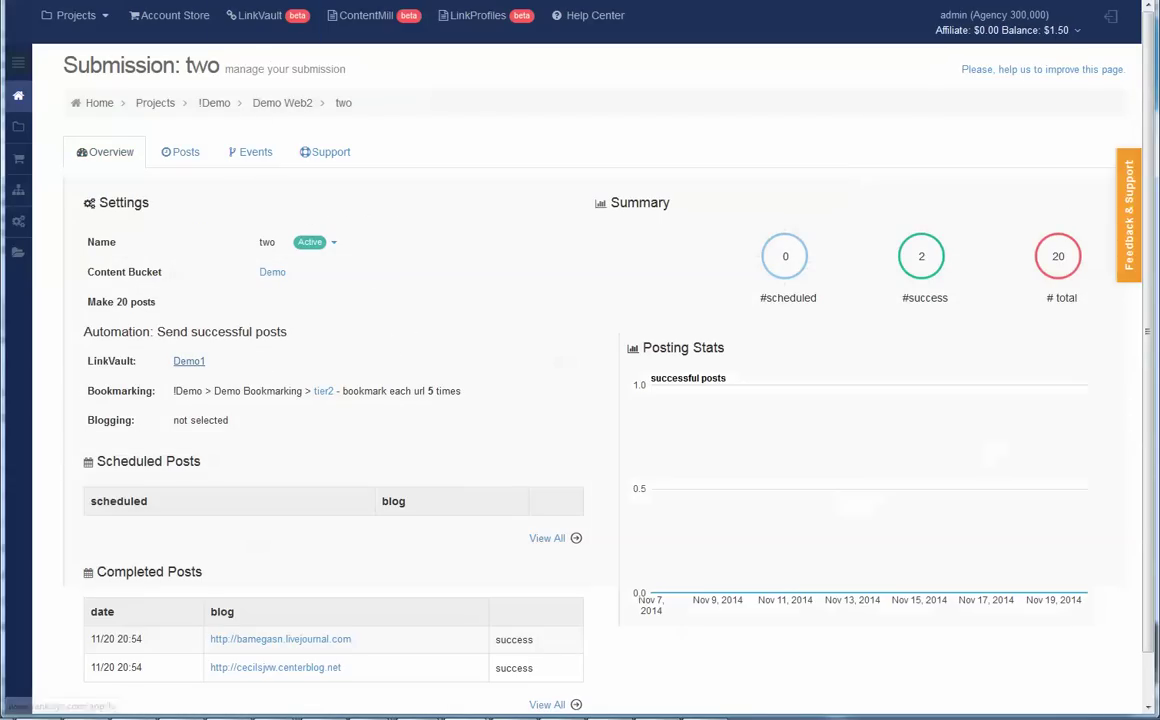
left_click(224, 15)
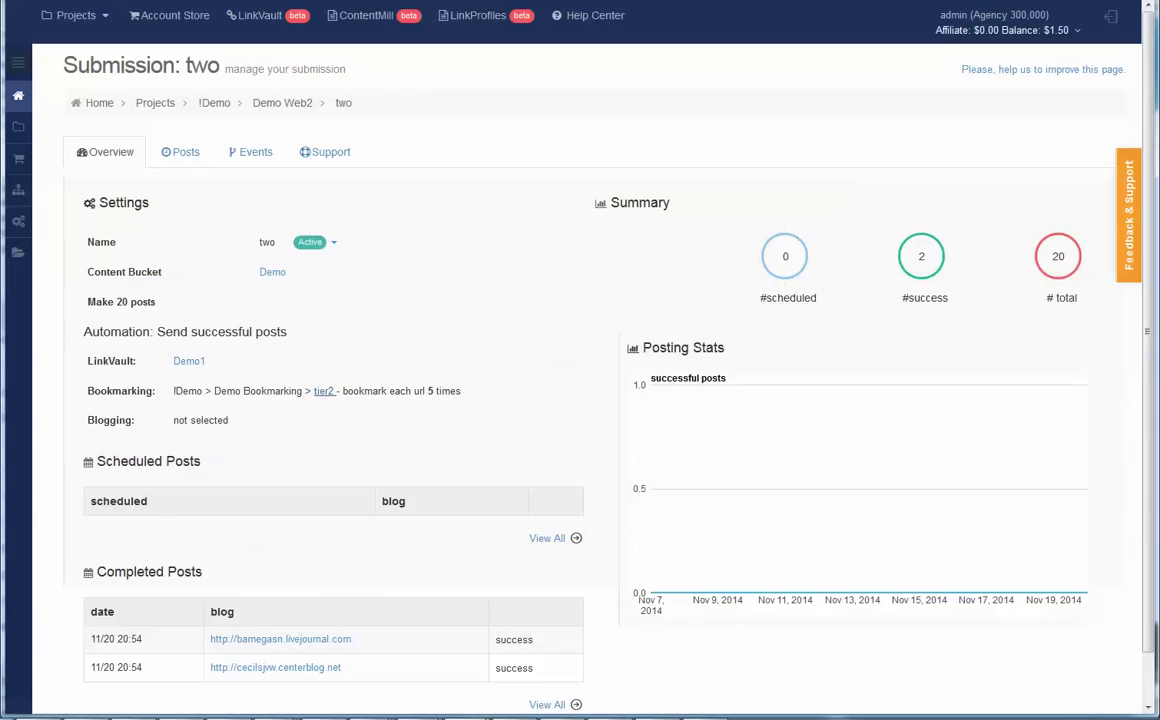
left_click(323, 391)
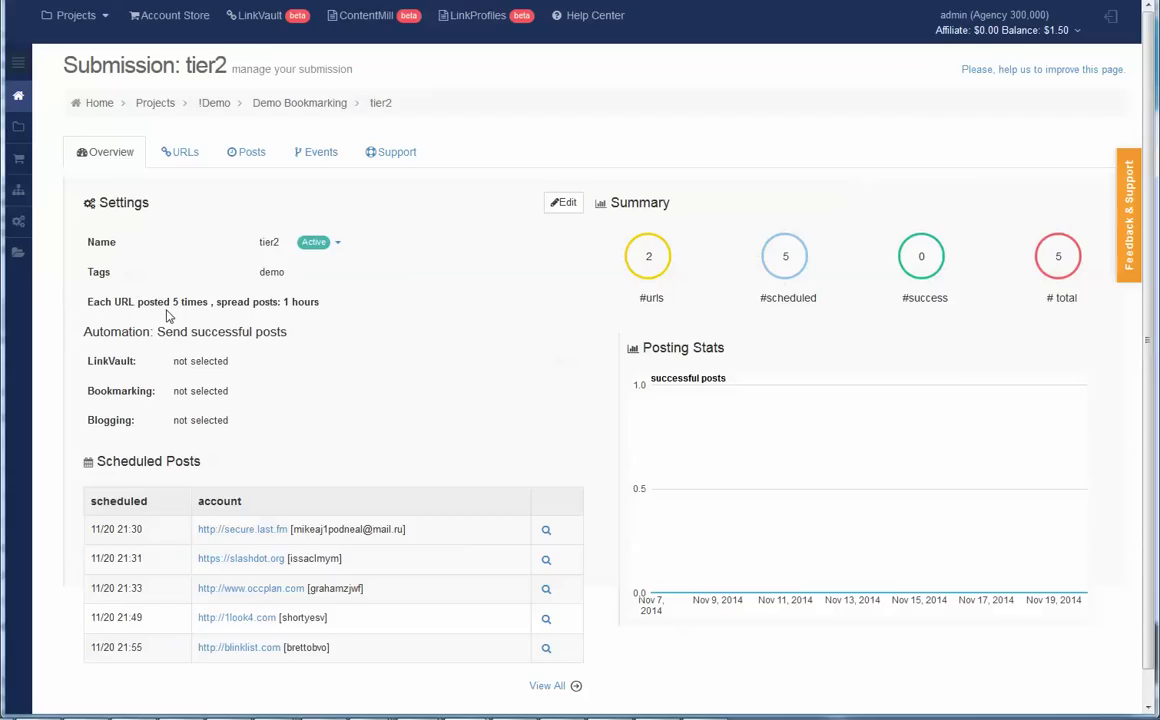
left_click(183, 154)
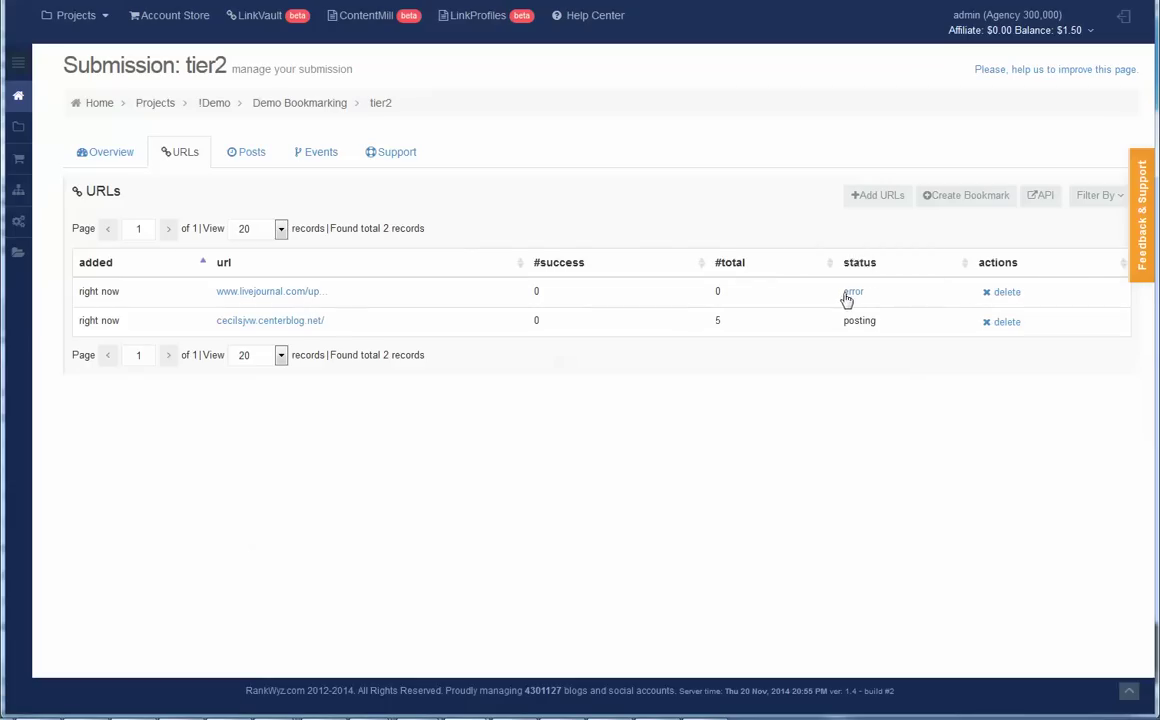
mouse_move(848, 299)
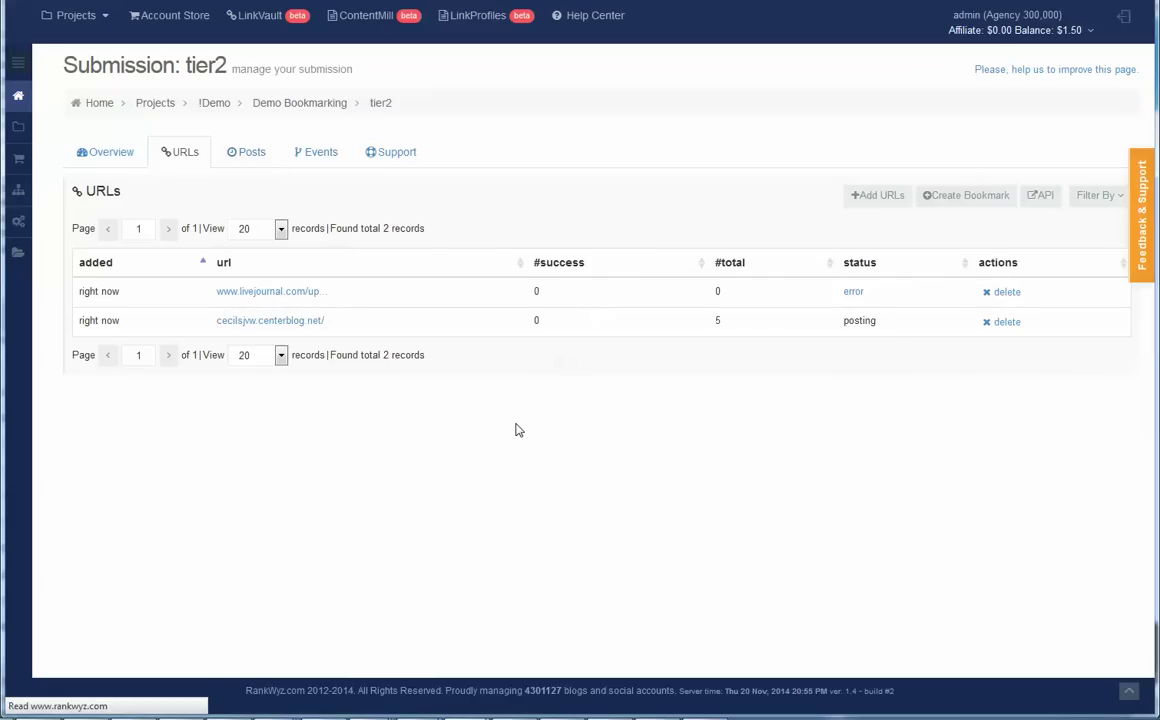
scroll(533, 404, "down", 3)
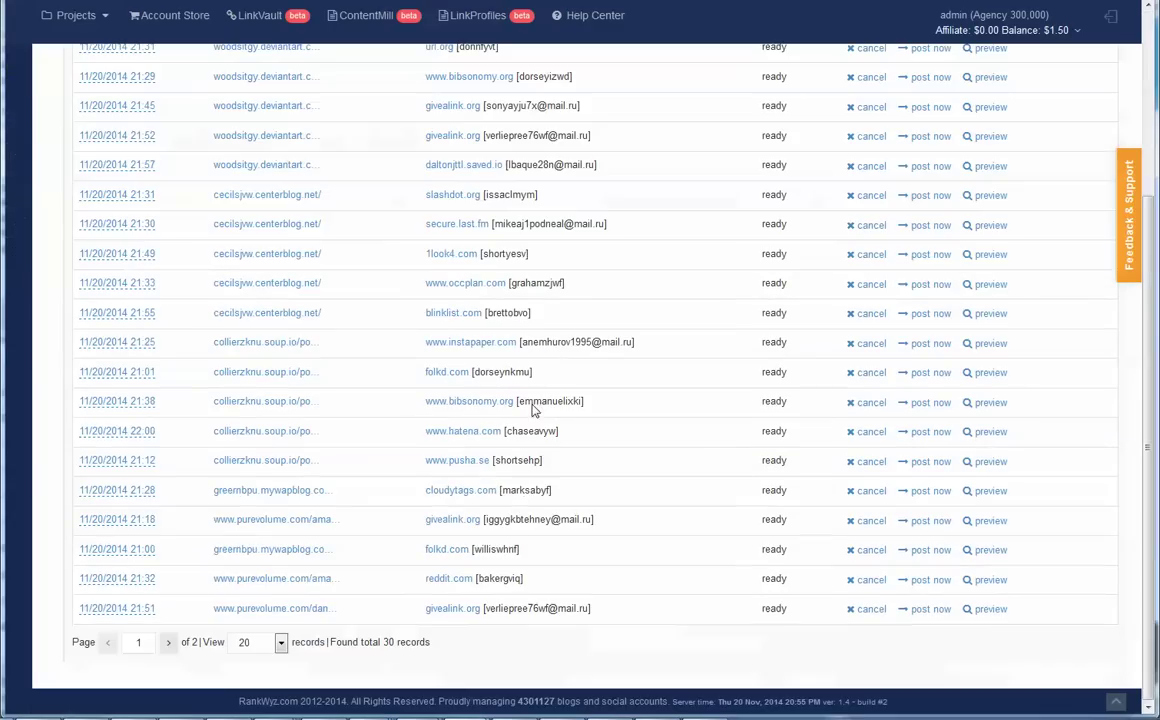
scroll(534, 404, "up", 3)
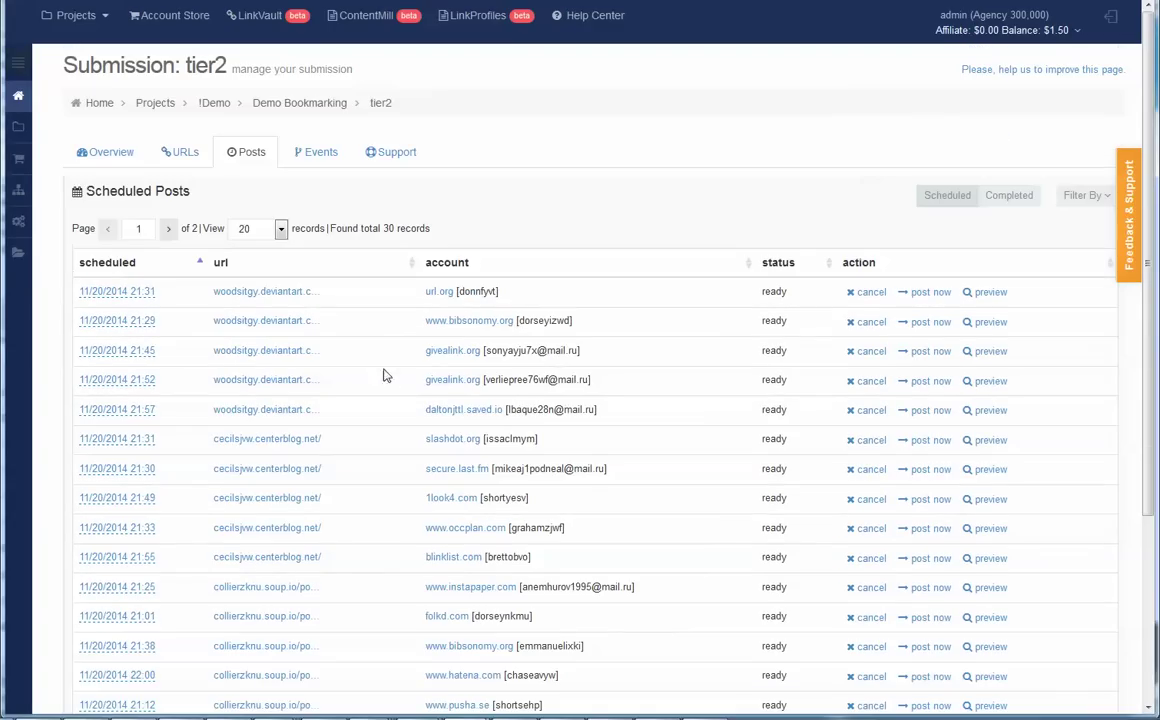
left_click(126, 158)
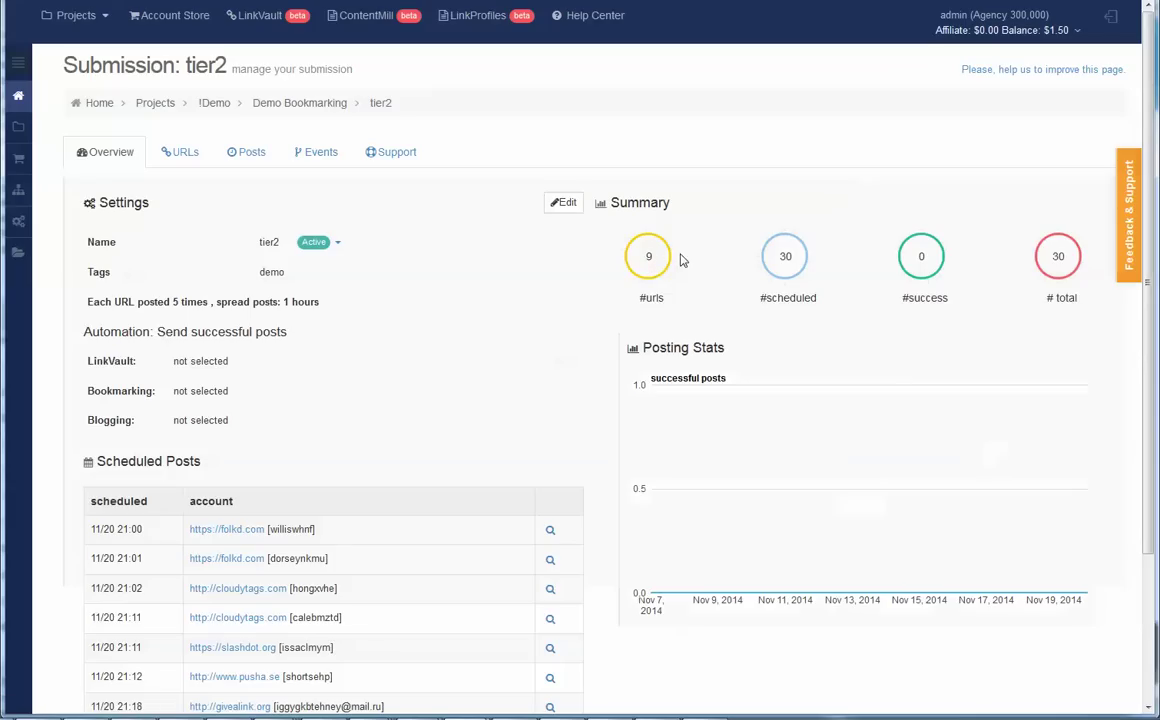
scroll(660, 259, "down", 2)
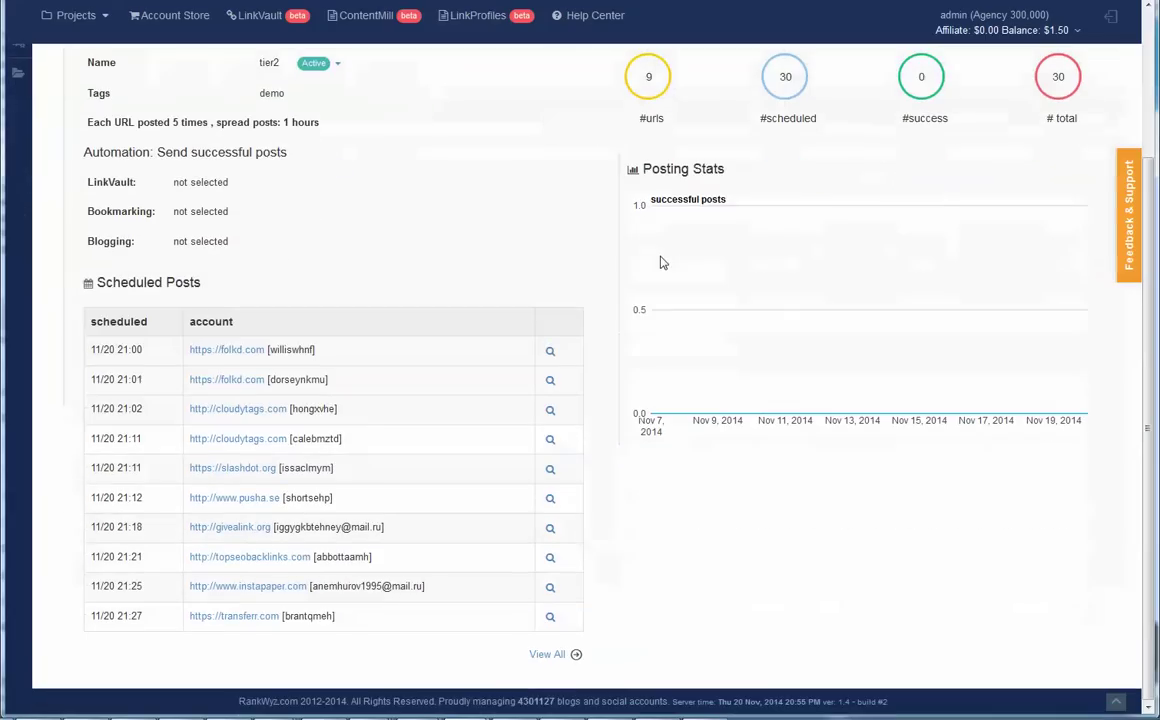
scroll(660, 259, "up", 2)
key("alt+Left")
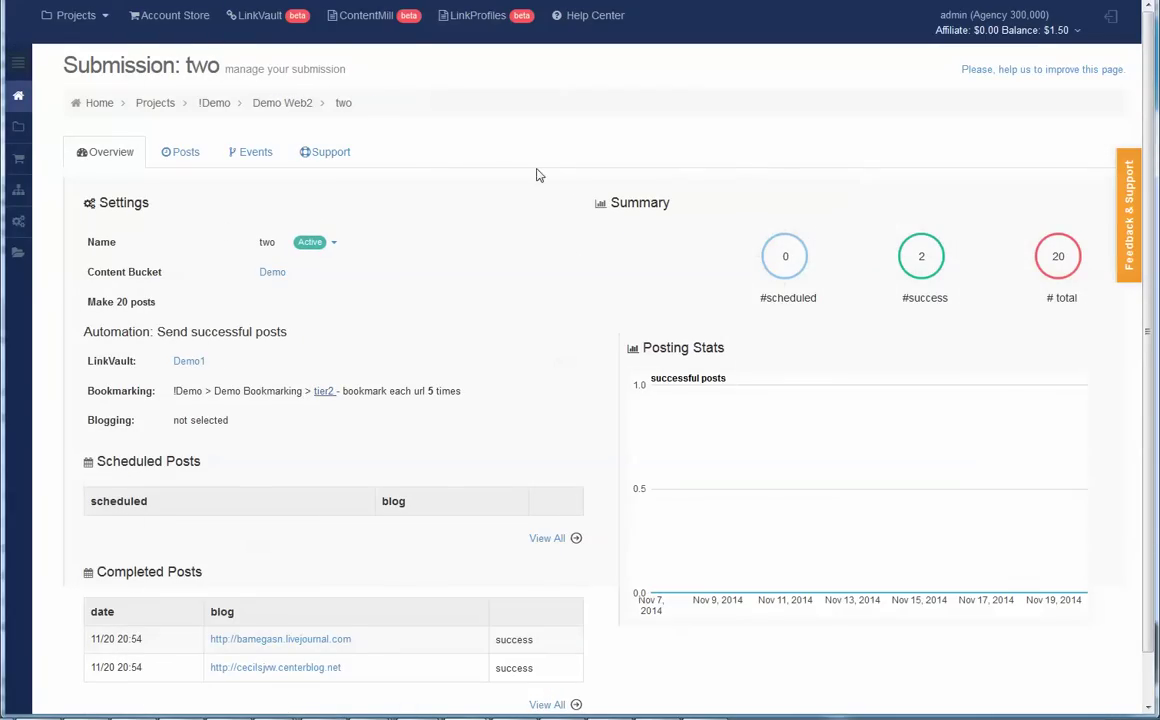
- Reload the Overview to show 9 of 20 successful, then open the Posts list
left_click(98, 157)
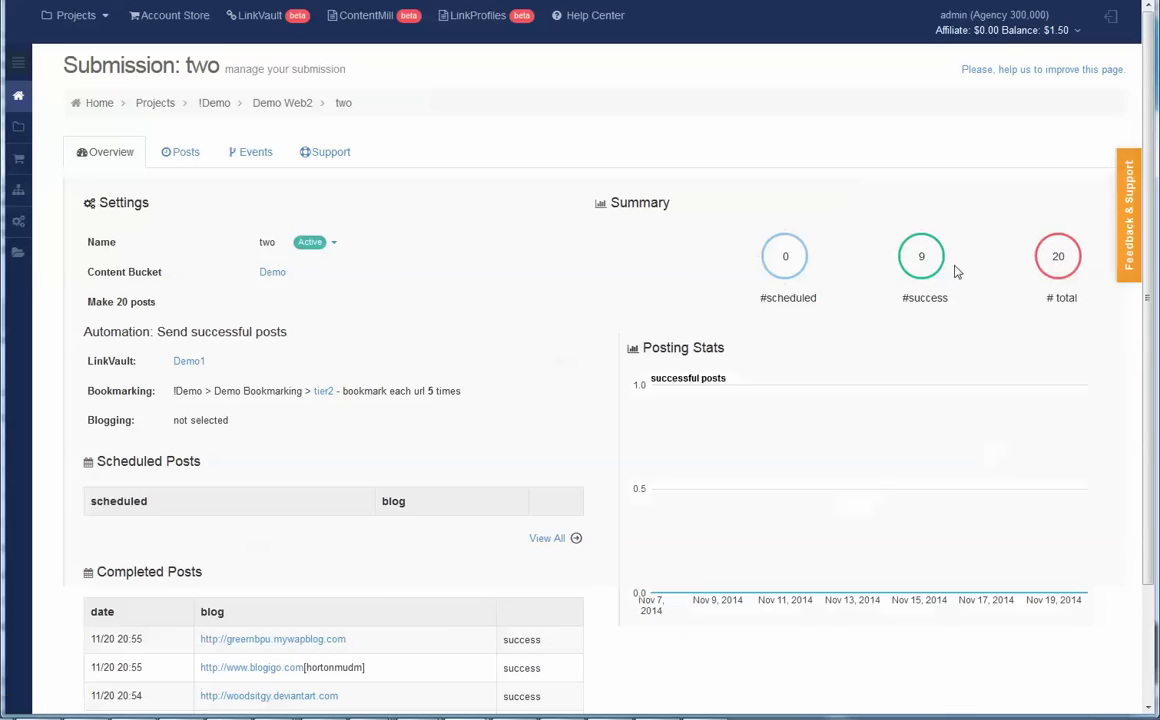
left_click(184, 155)
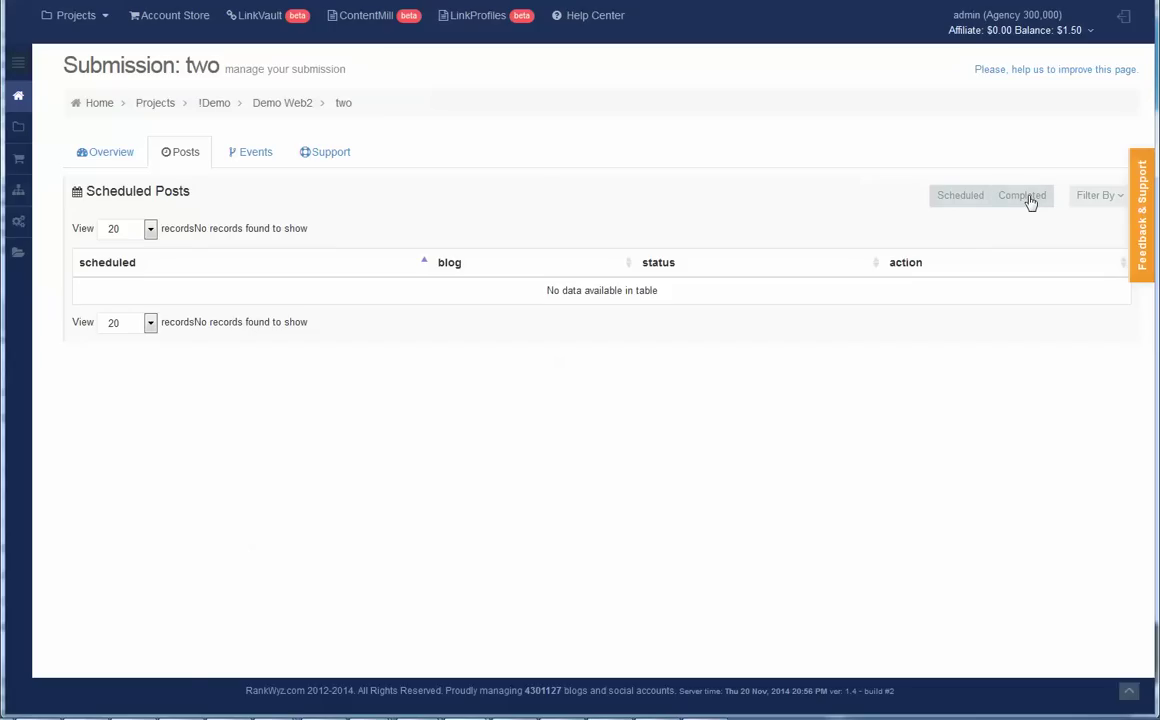
- Show submission two's Completed posts list and scroll through it
left_click(1031, 197)
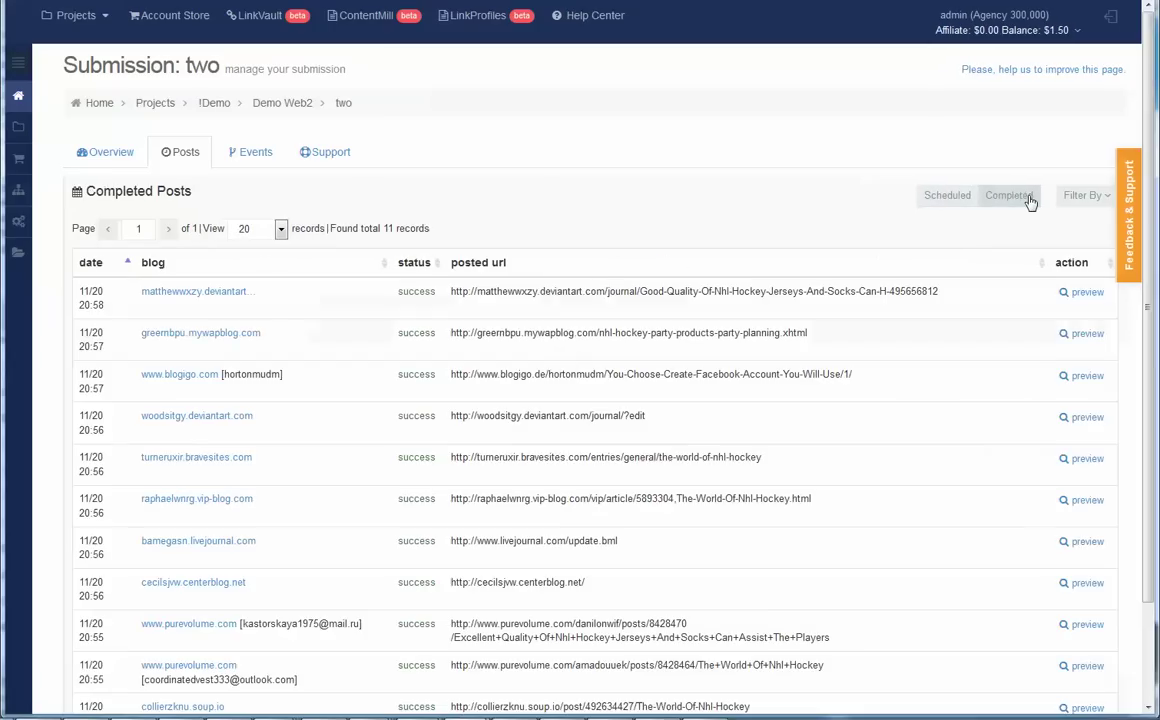
scroll(925, 268, "down", 2)
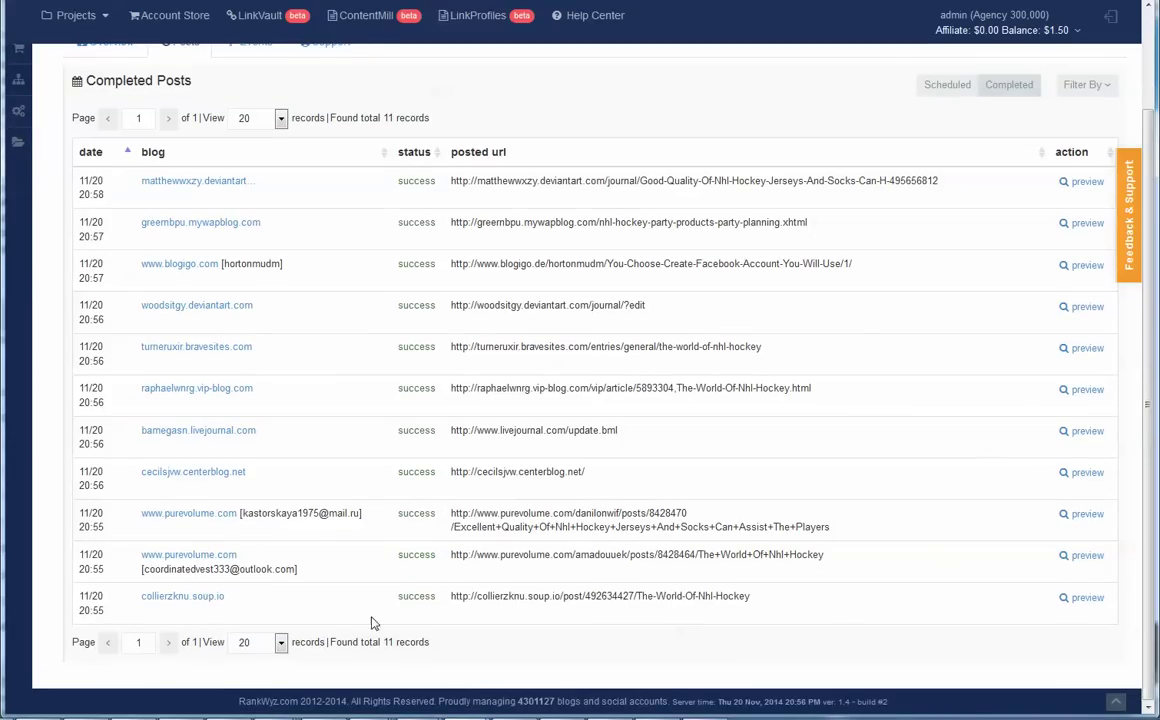
scroll(369, 609, "up", 2)
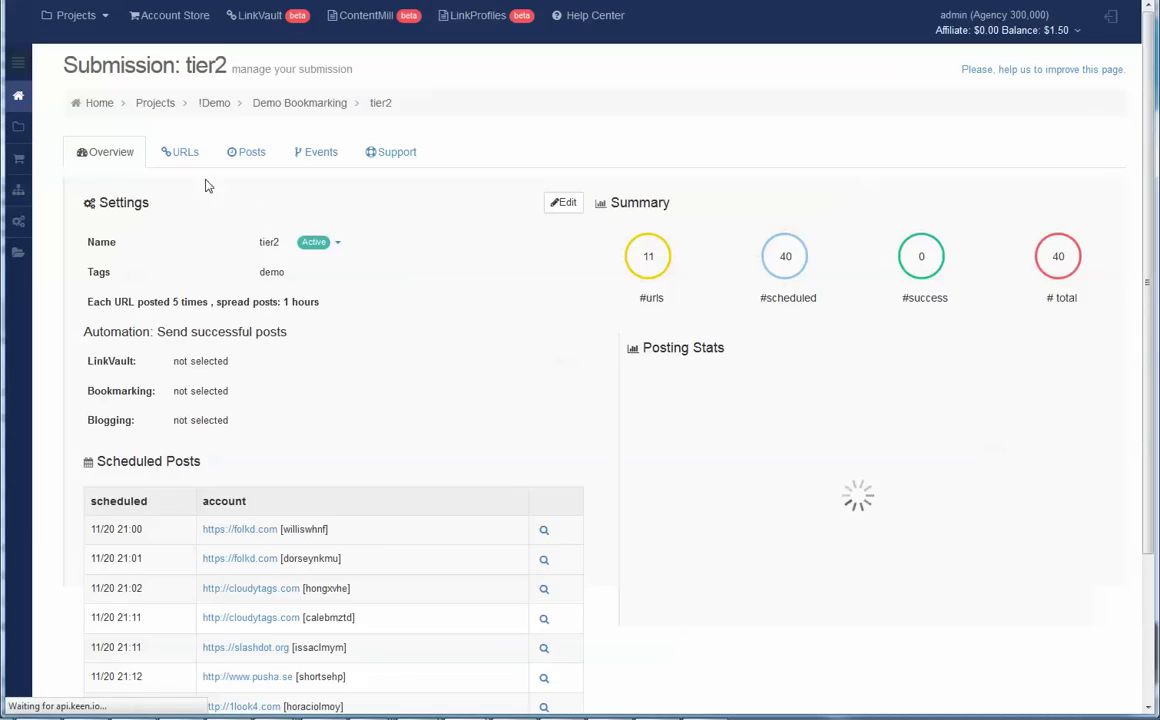
- Post three of tier2's scheduled bookmarks immediately
scroll(537, 527, "down", 2)
scroll(281, 206, "up", 2)
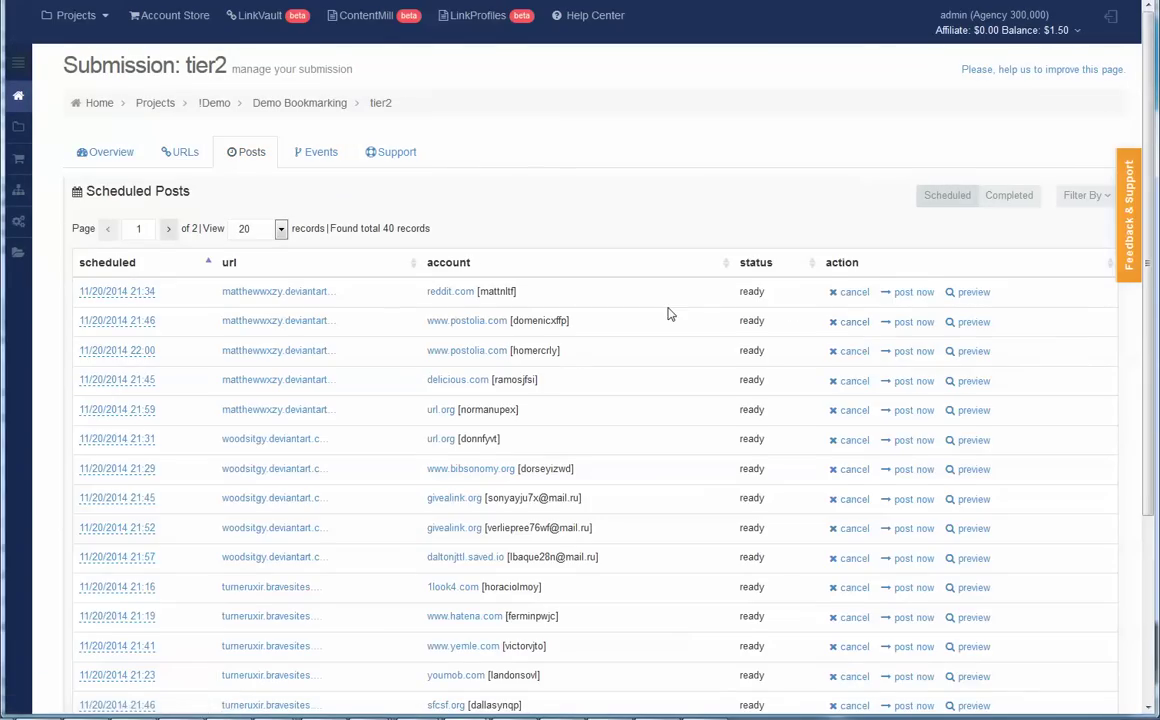
scroll(668, 311, "down", 3)
scroll(880, 295, "up", 2)
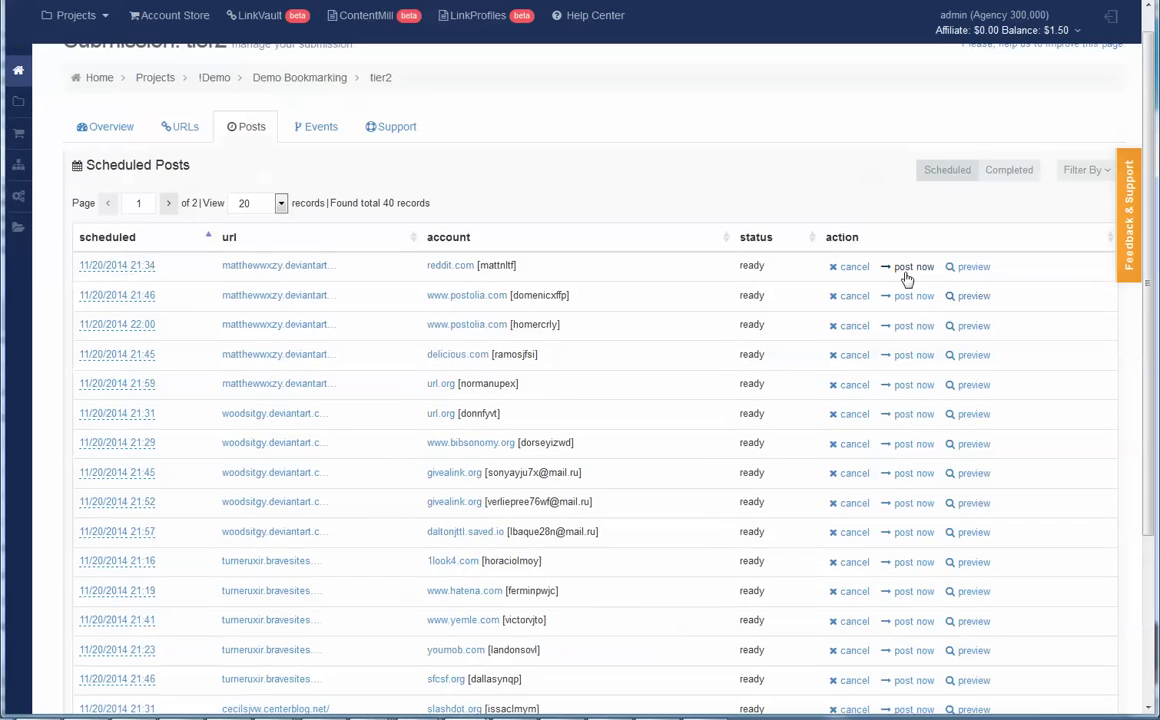
left_click(910, 296)
left_click(911, 326)
left_click(911, 326)
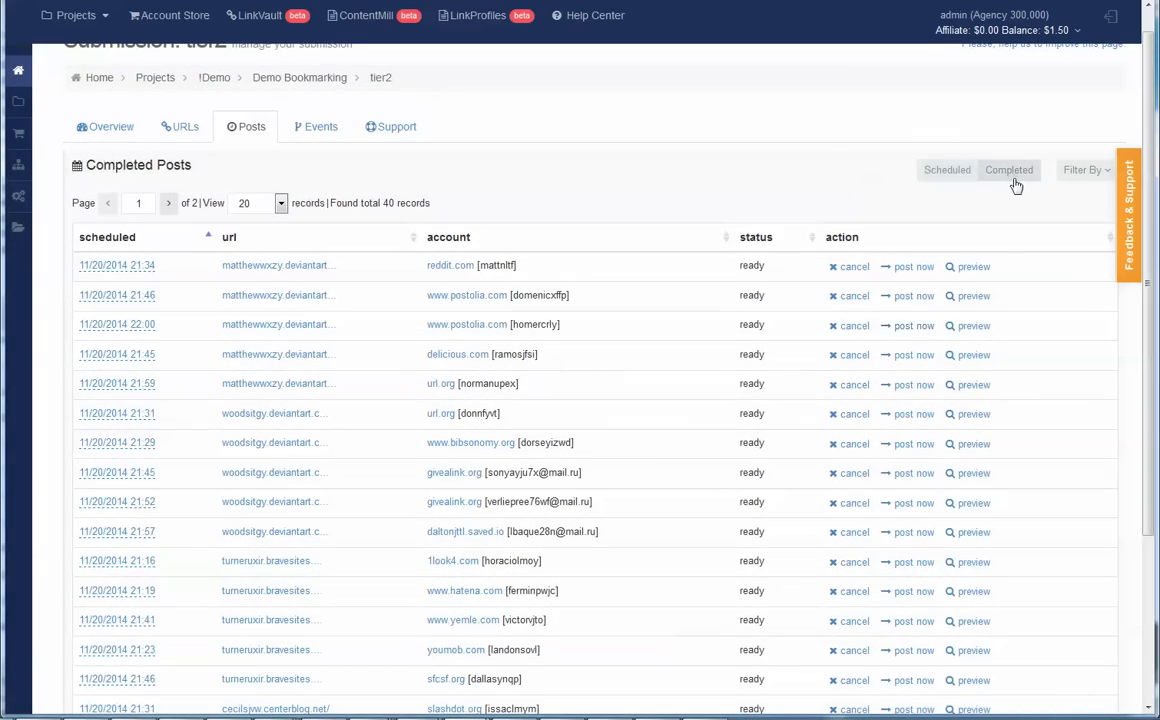
- Show all completed records by unchecking 'successful', then check Overview shows 37 scheduled
left_click(1015, 182)
left_click(1108, 205)
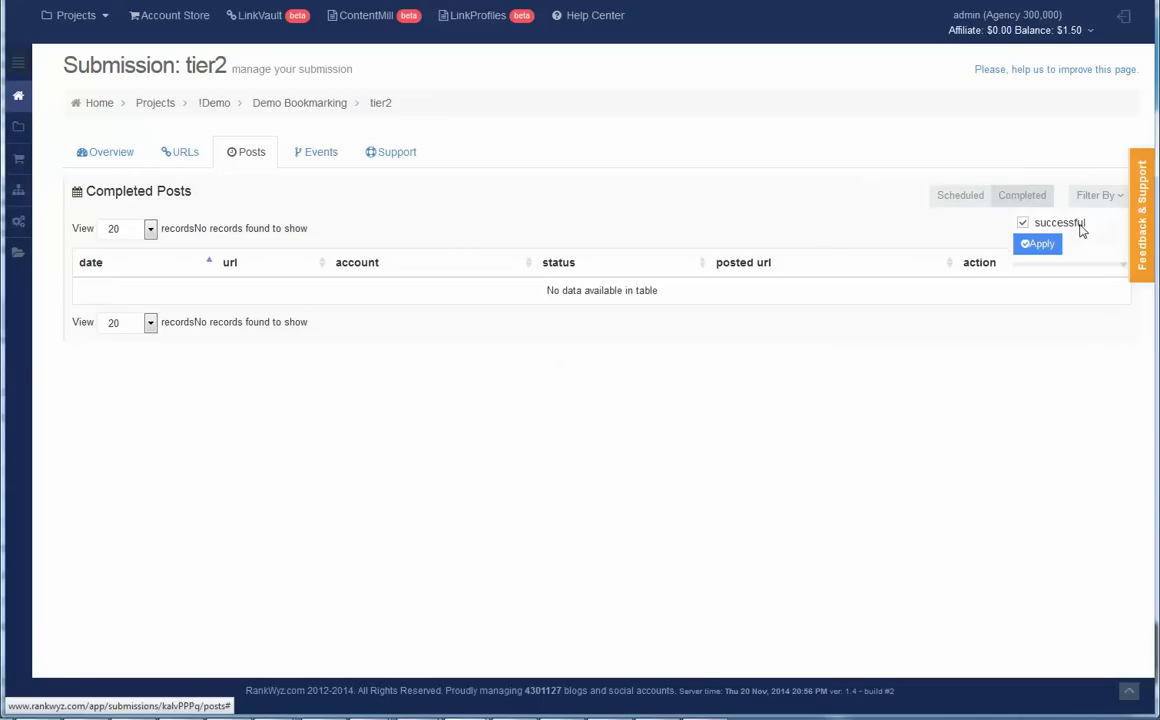
left_click(1058, 224)
left_click(1040, 246)
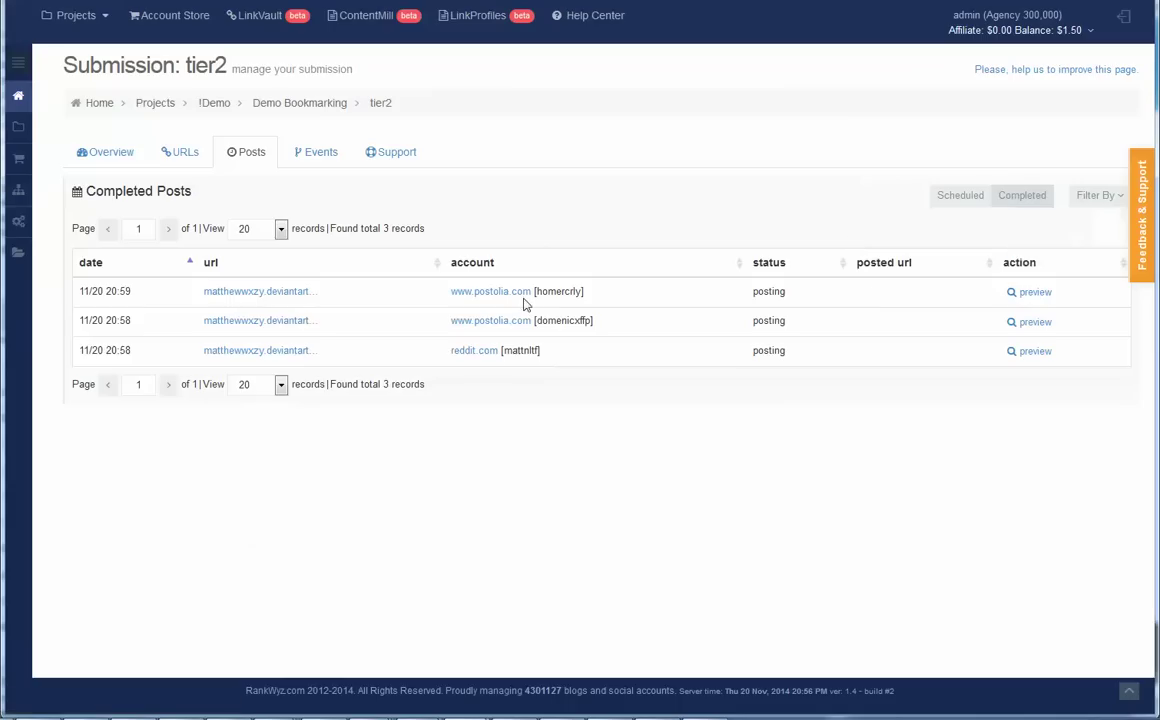
mouse_move(523, 333)
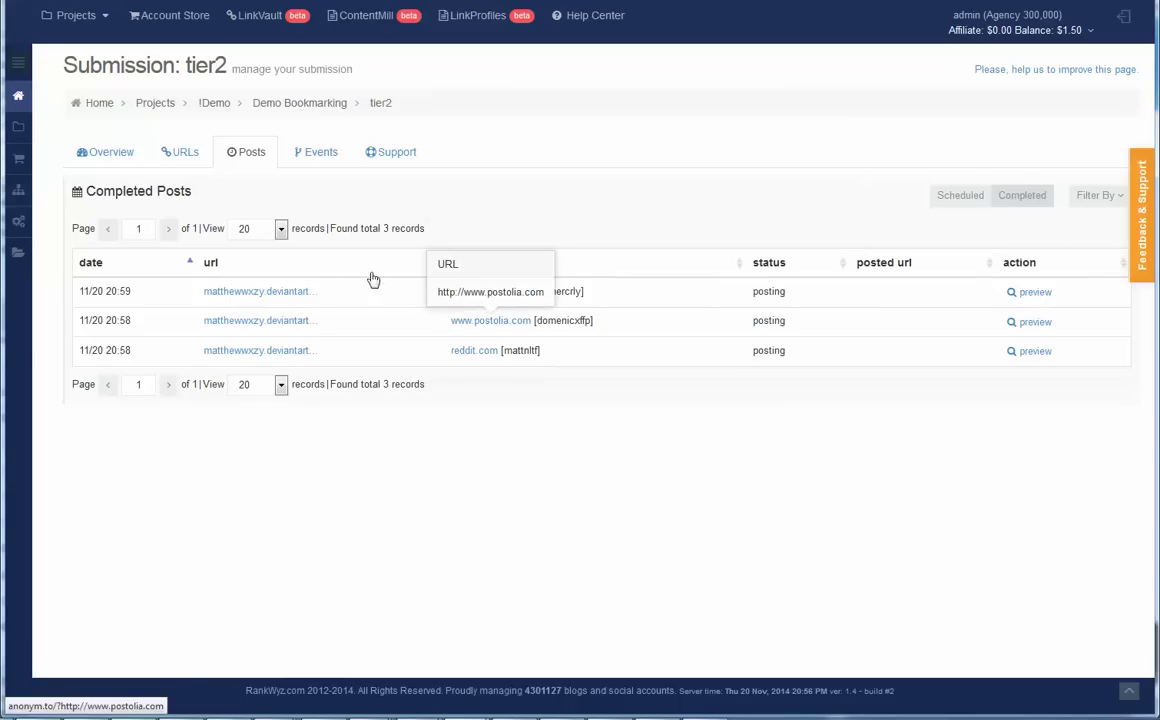
left_click(112, 153)
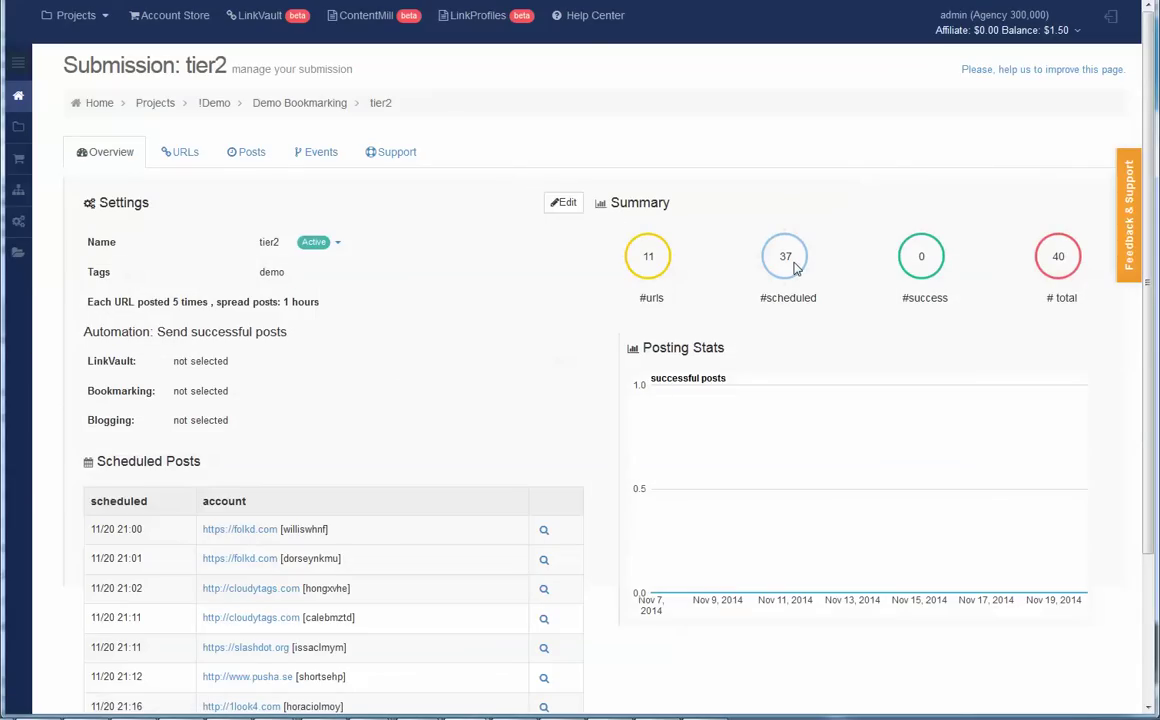
scroll(793, 266, "down", 3)
scroll(335, 215, "up", 3)
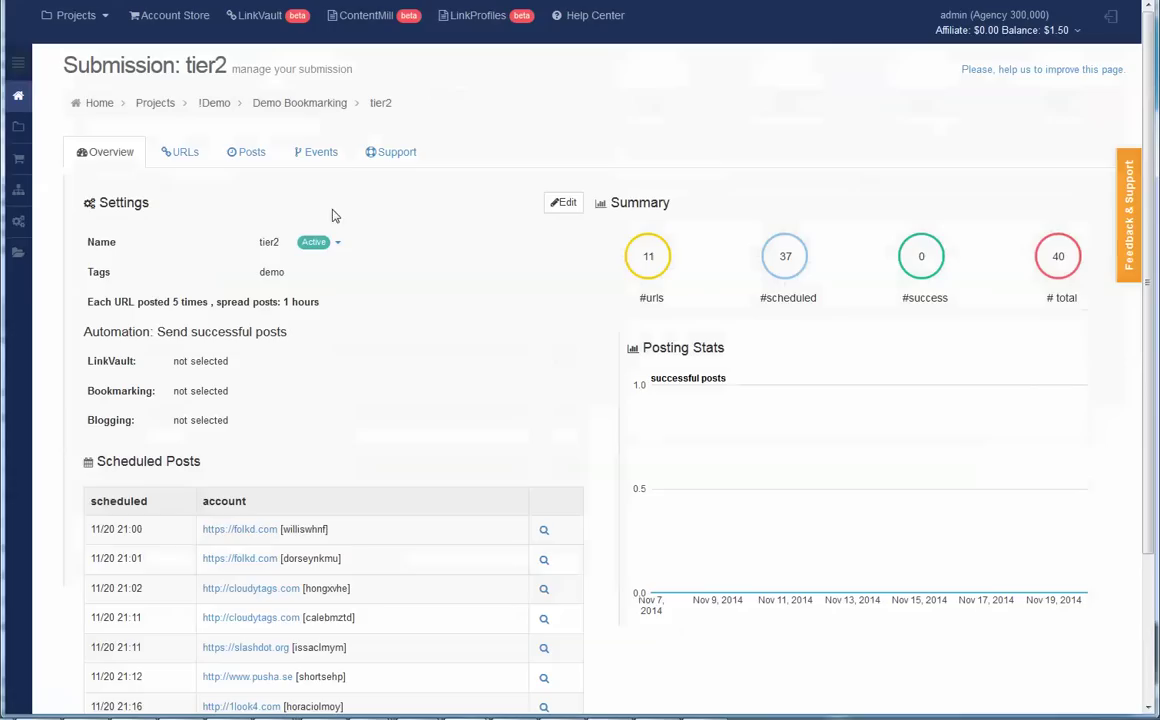
- Open ContentMill's Demo bucket and preview the 'Boston Bruins At Buffalo Sabres' article
left_click(375, 25)
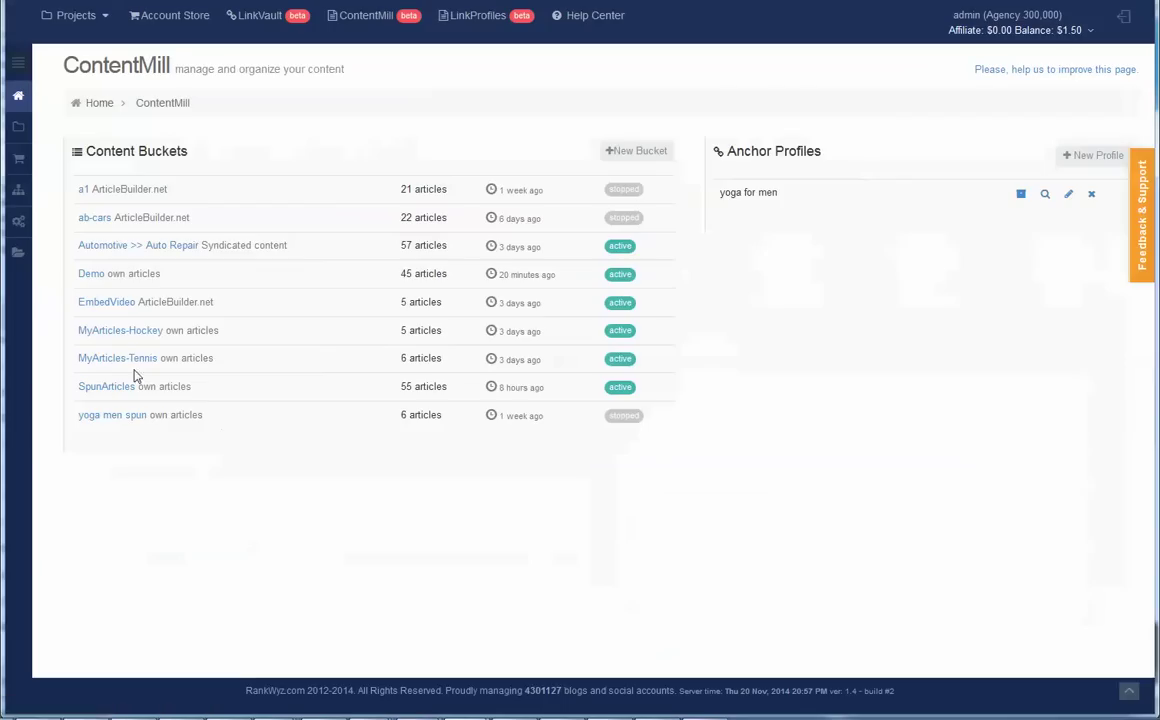
left_click(392, 285)
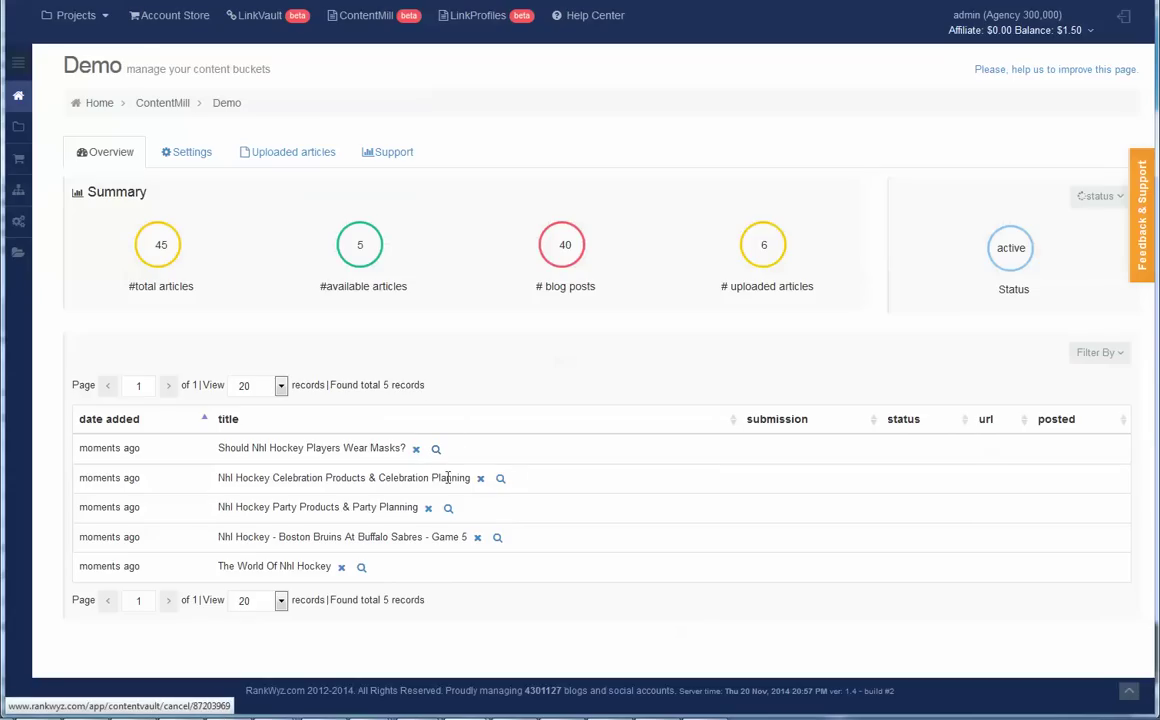
left_click(497, 537)
left_click(949, 164)
- Preview the 'Celebration Products & Celebration Planning' article, then go back to the previous page
left_click(500, 478)
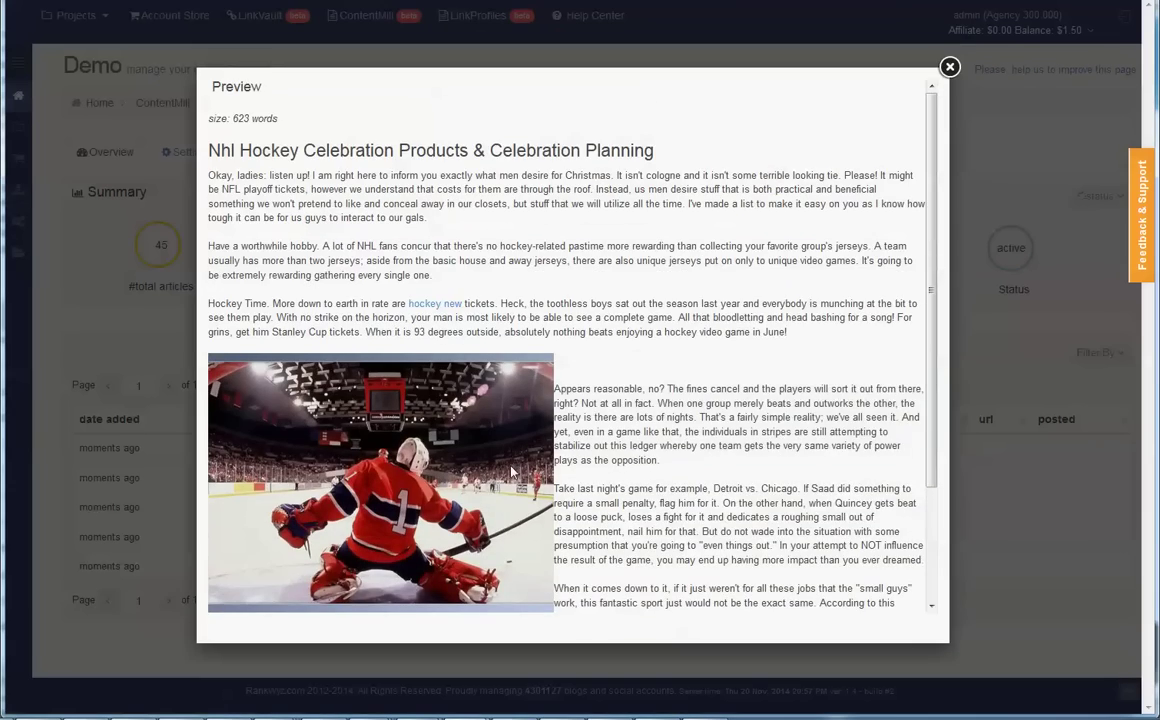
scroll(515, 470, "down", 2)
scroll(515, 470, "up", 2)
left_click(949, 68)
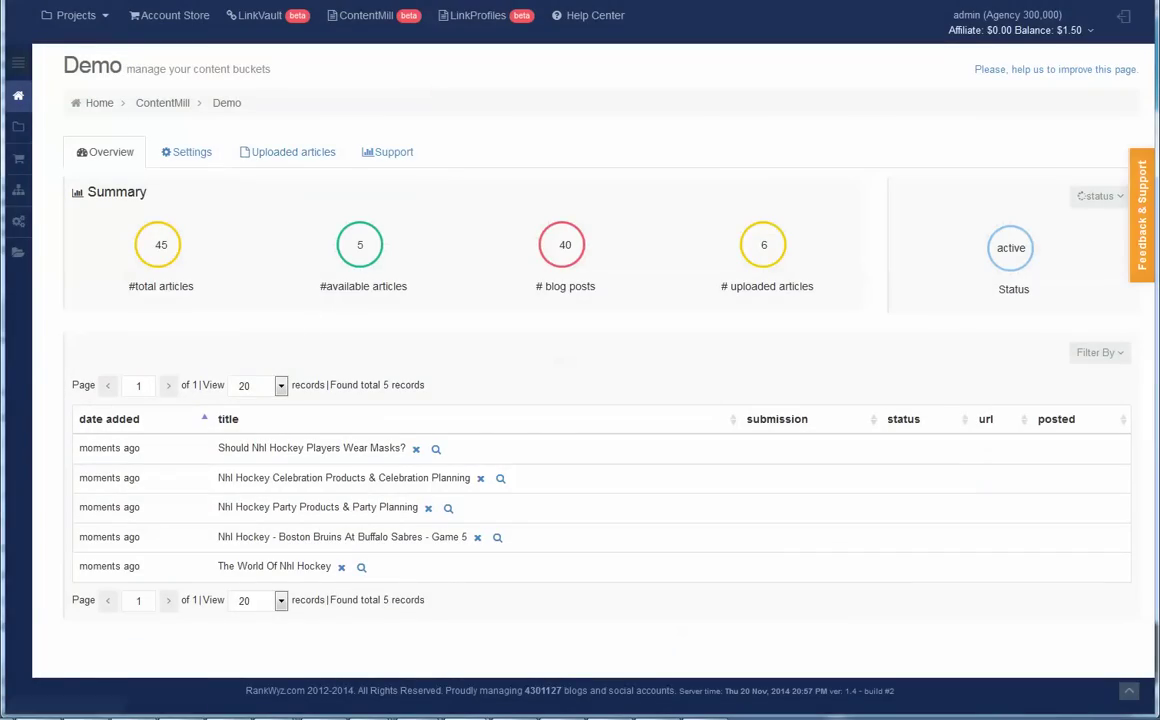
key("alt+Left")
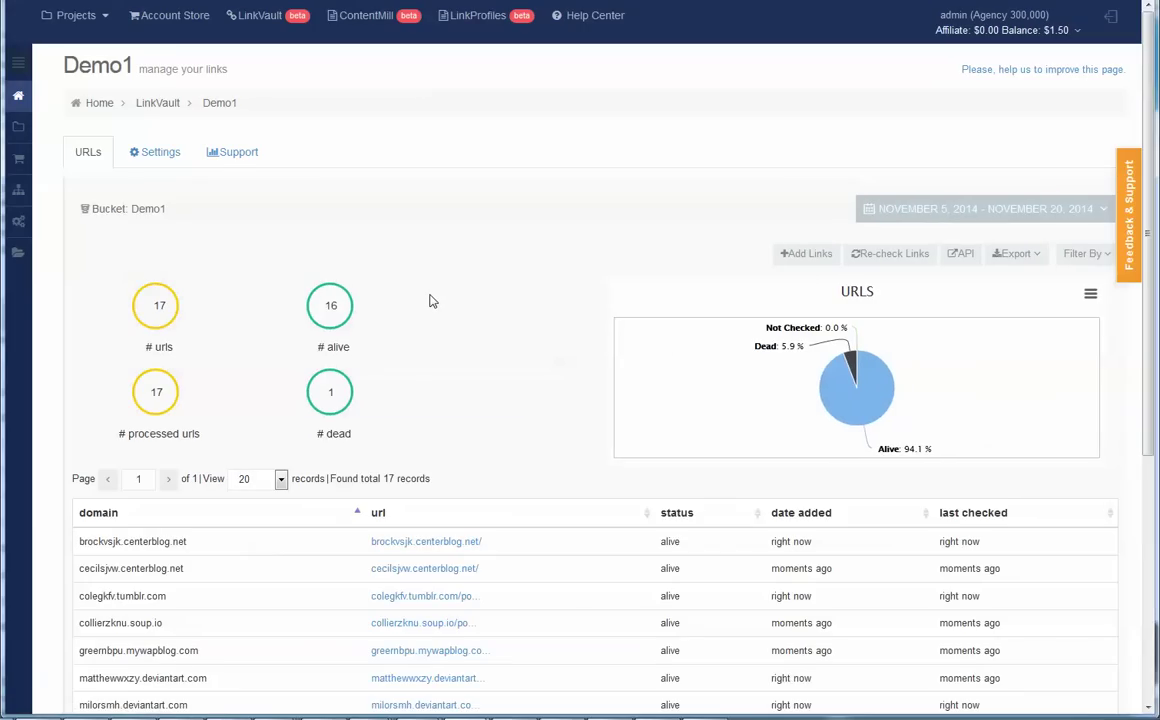
- Review the Demo1 bucket's 17 links: 16 alive (94.1%) and 1 dead (5.9%)
scroll(432, 301, "down", 3)
mouse_move(891, 217)
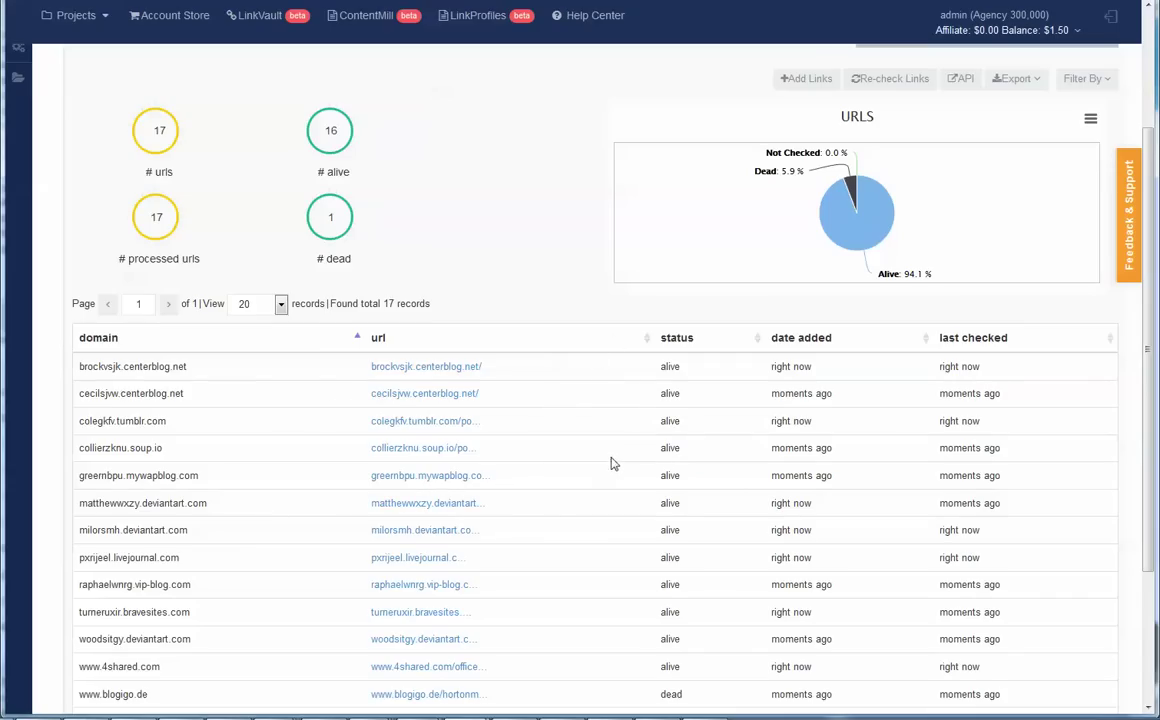
scroll(600, 455, "up", 2)
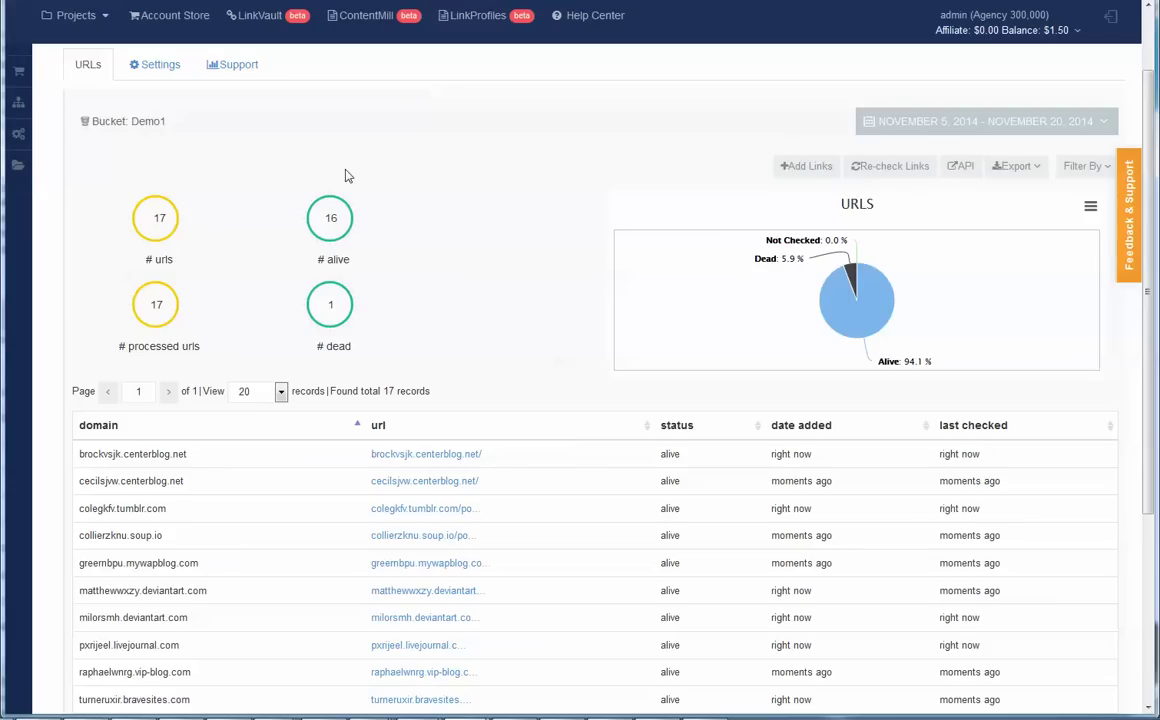
mouse_move(845, 300)
scroll(440, 258, "down", 3)
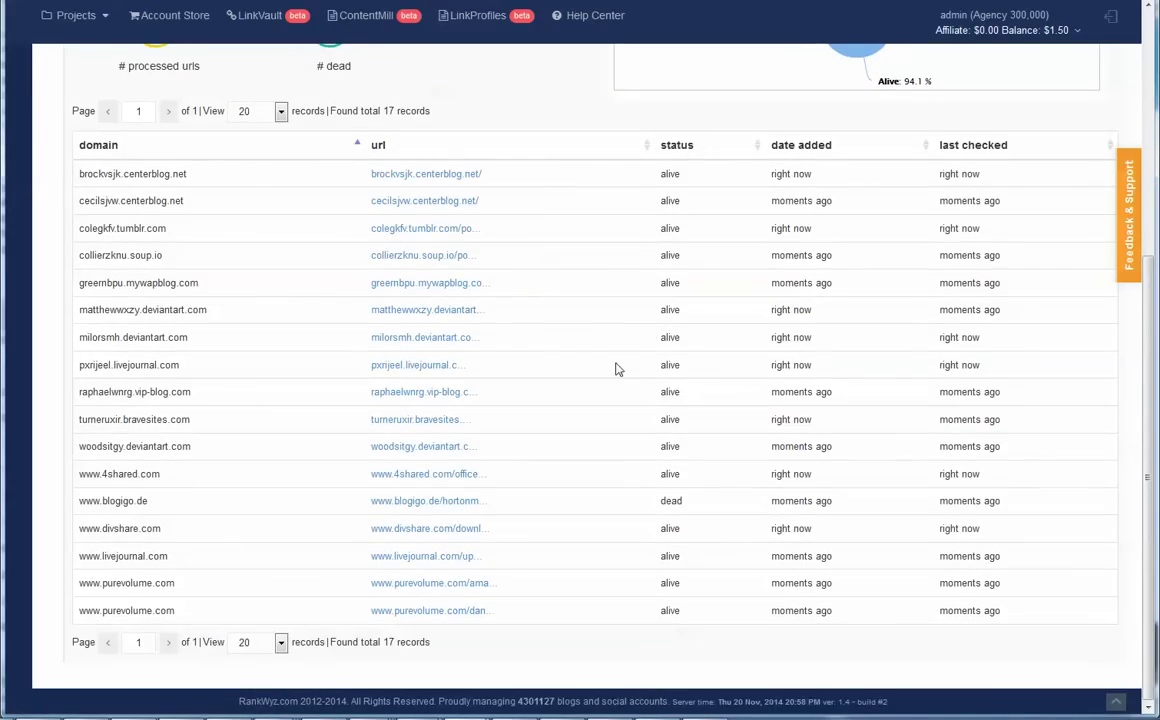
scroll(630, 360, "up", 4)
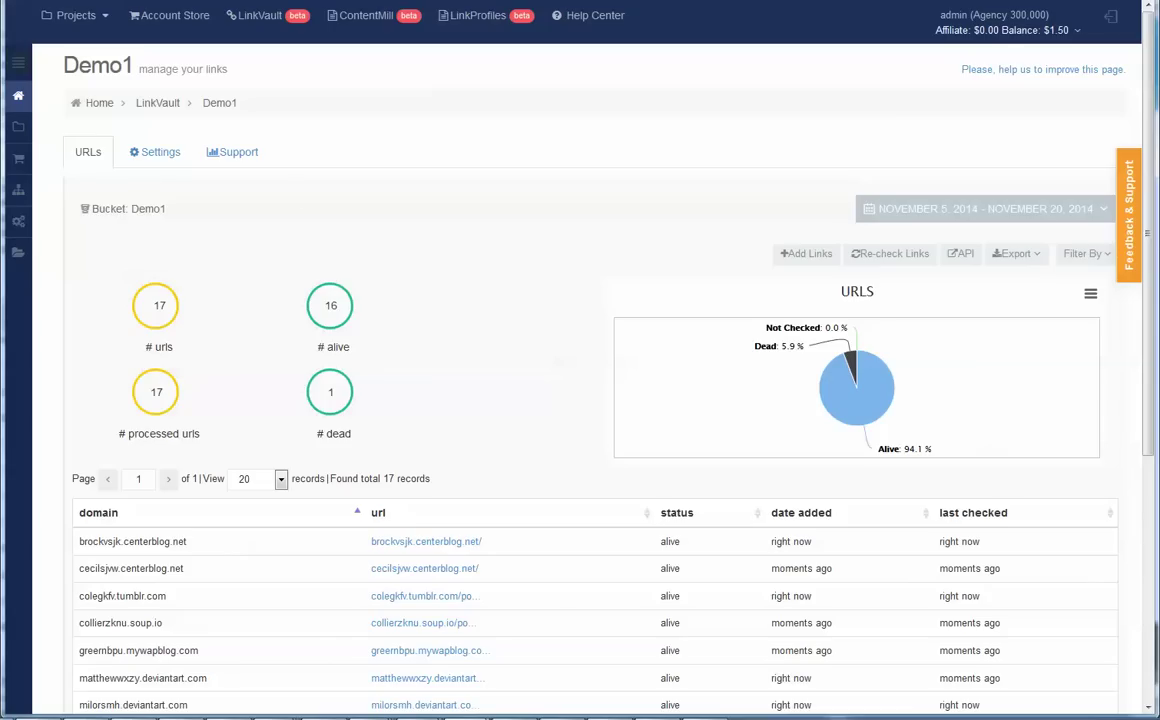
- Return to submission two's Overview and scroll through its details
key("alt+Left")
scroll(492, 410, "down", 2)
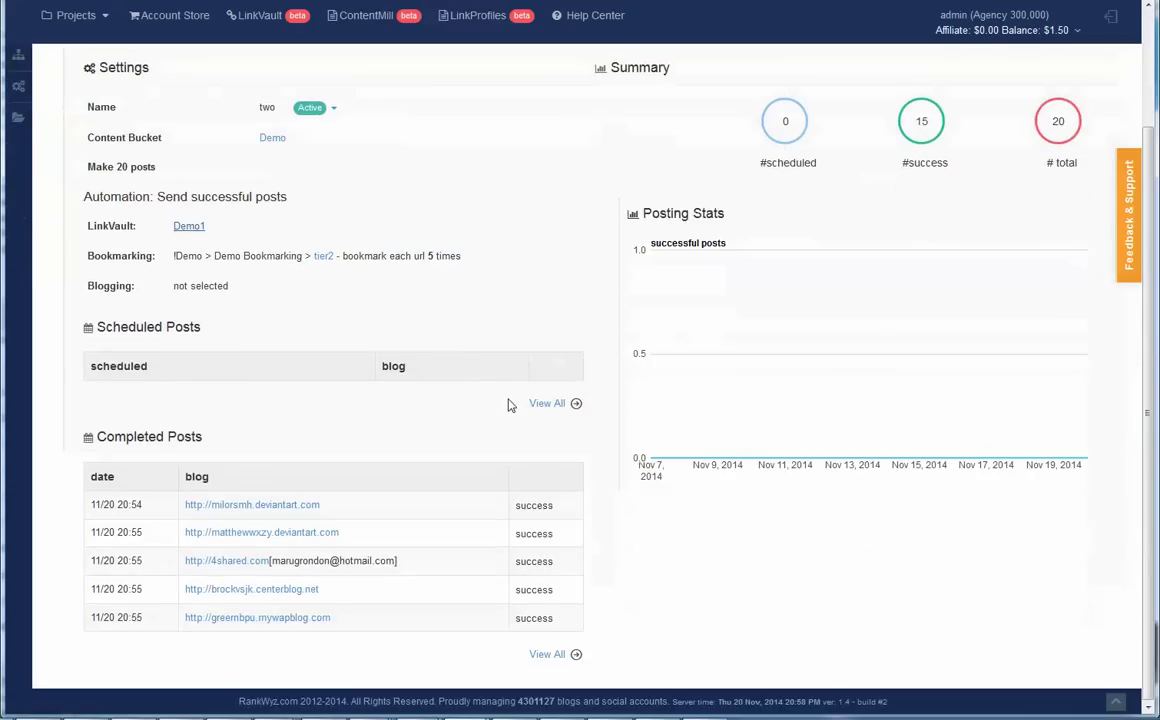
scroll(509, 404, "up", 2)
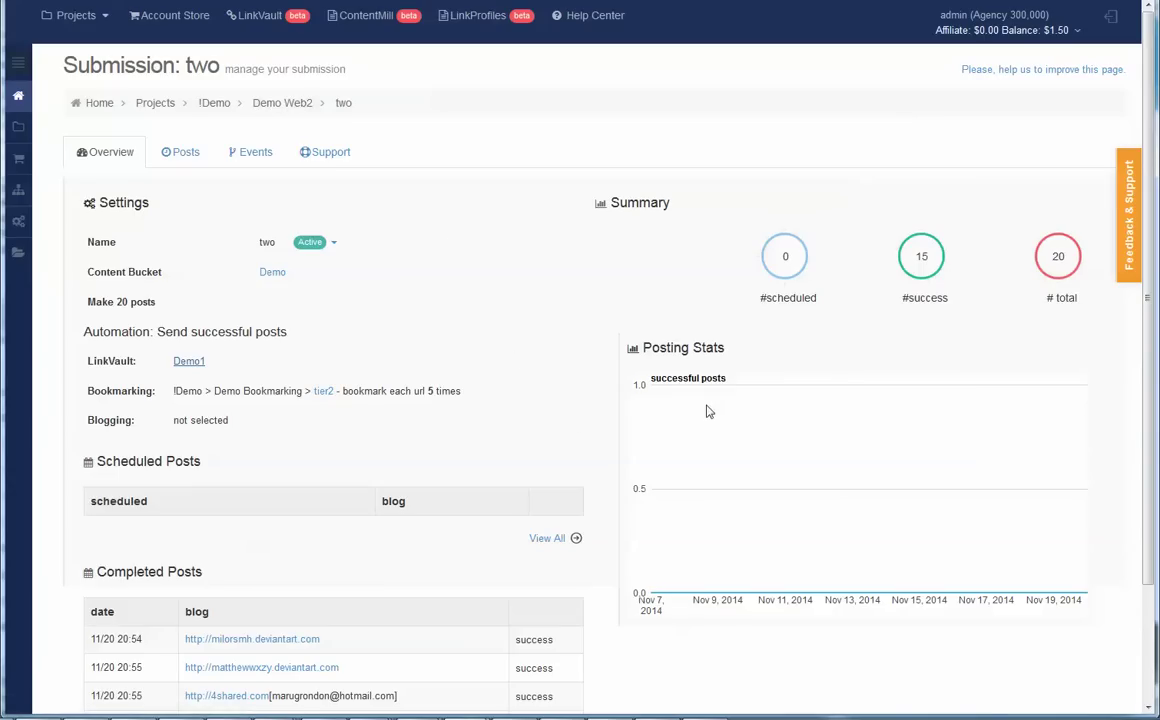
scroll(650, 399, "down", 2)
scroll(650, 399, "up", 2)
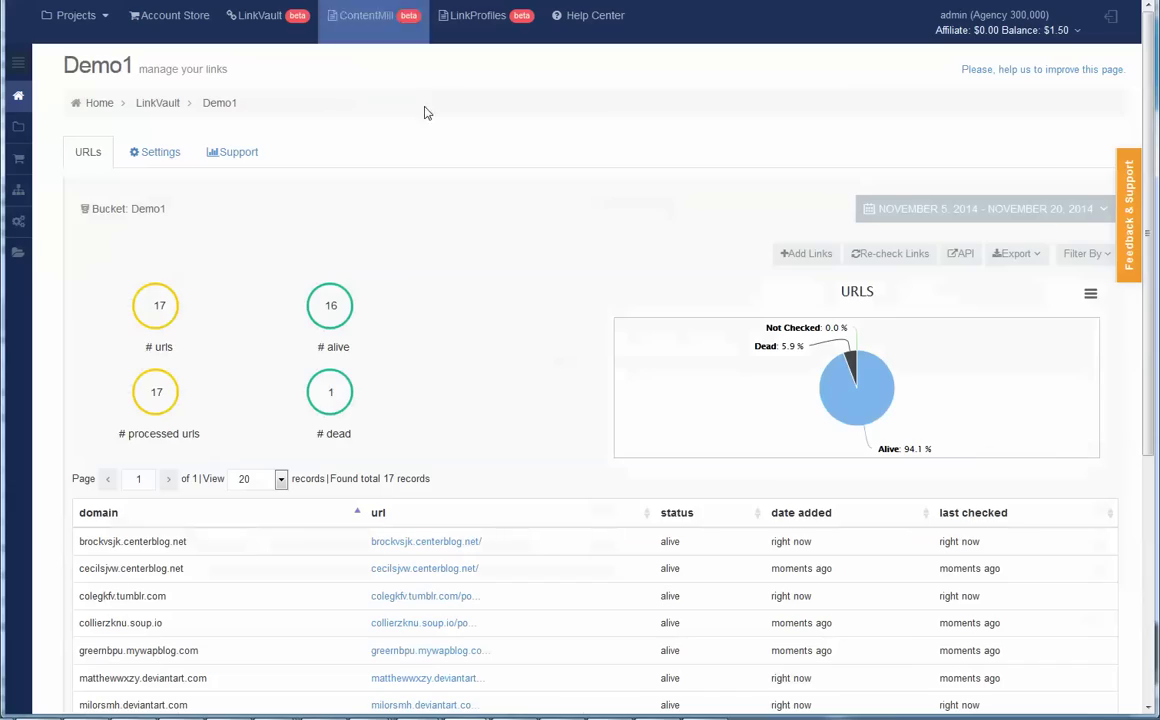
scroll(642, 362, "down", 4)
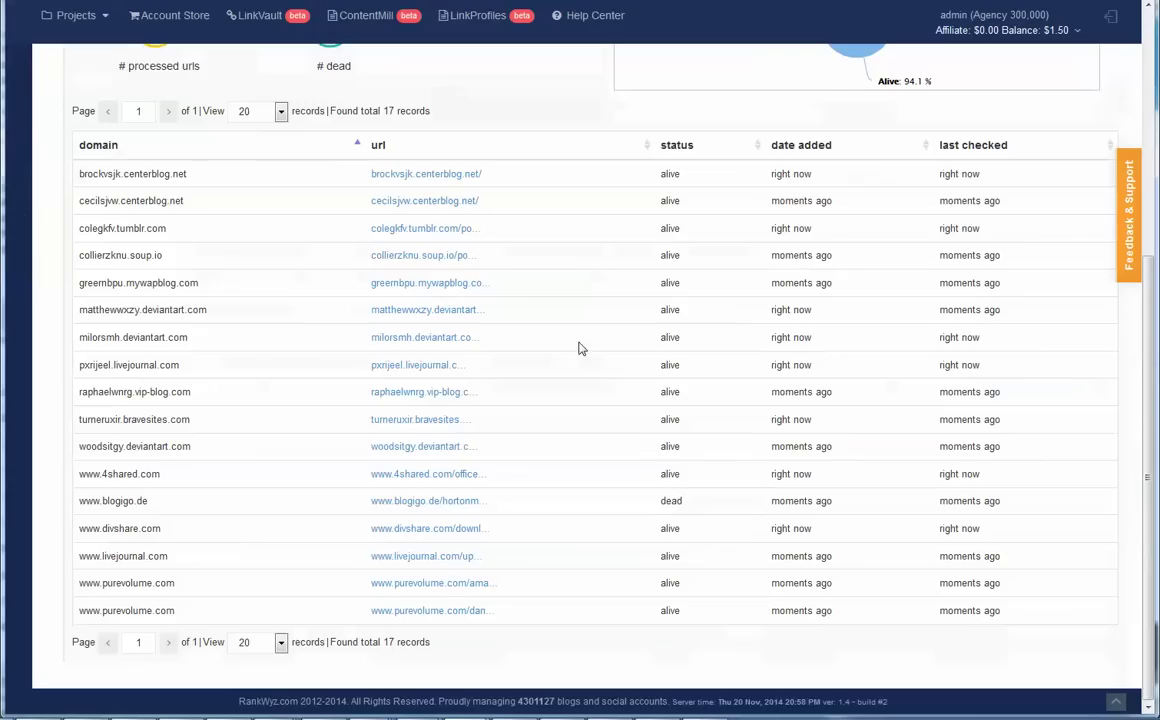
scroll(761, 368, "up", 1)
scroll(765, 357, "up", 4)
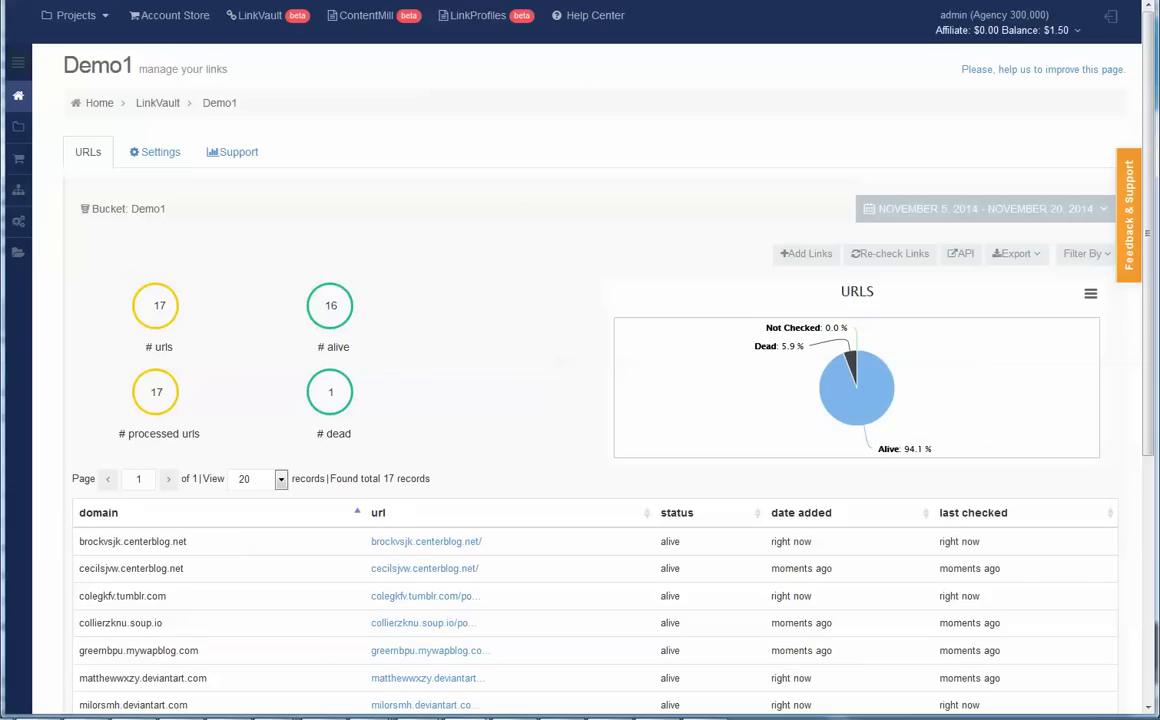
- Reload submission two's overview, then go to the Demo Web2 network page listing 'one' and 'two'
key("alt+Left")
left_click(112, 152)
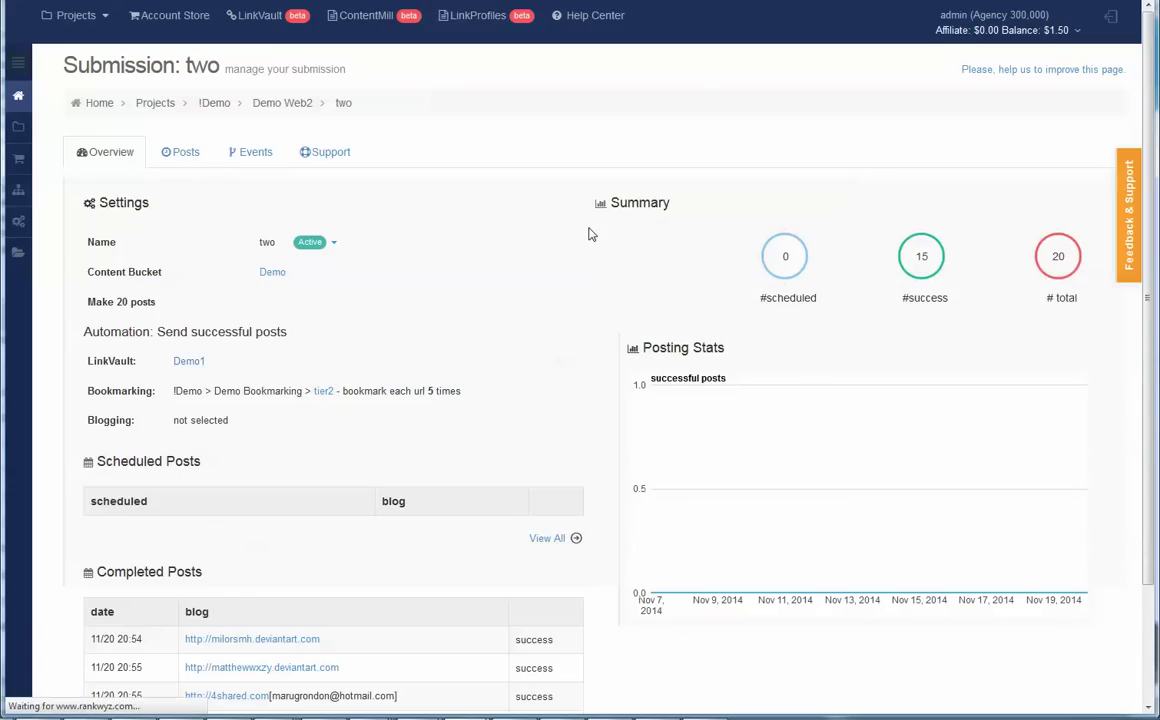
left_click(272, 106)
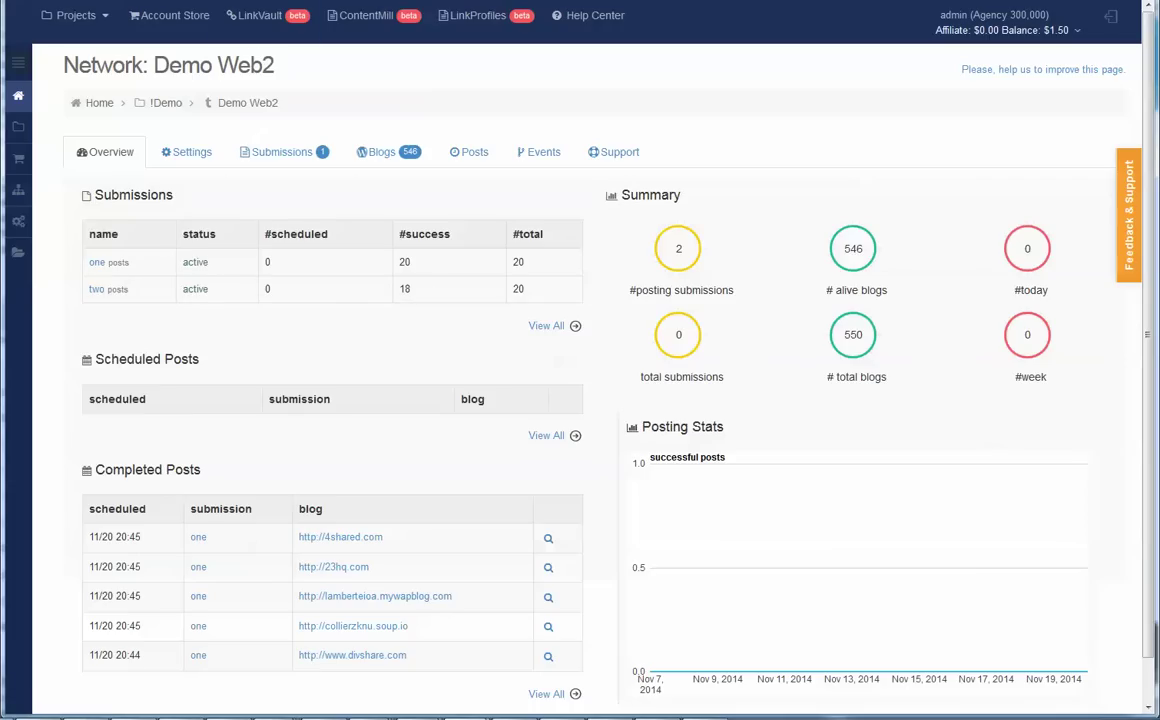
- Open submission two's linked tier2 bookmarking submission: 18 URLs, 67 scheduled, 3 successful
left_click(97, 290)
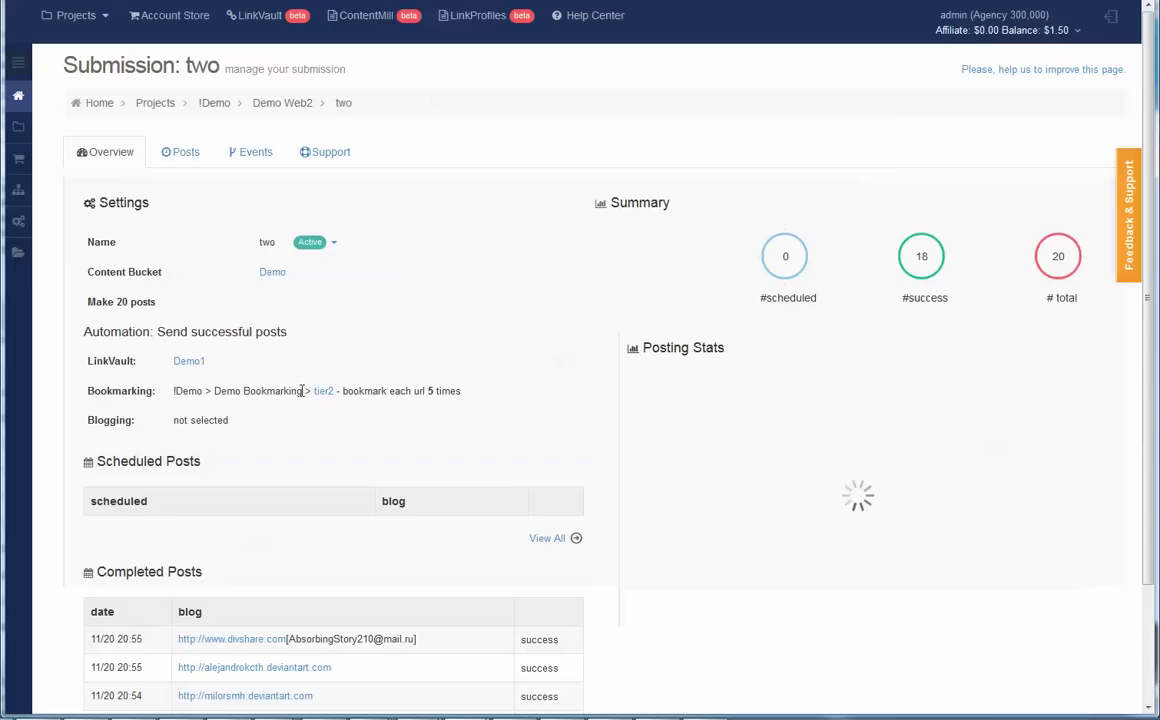
left_click(380, 399)
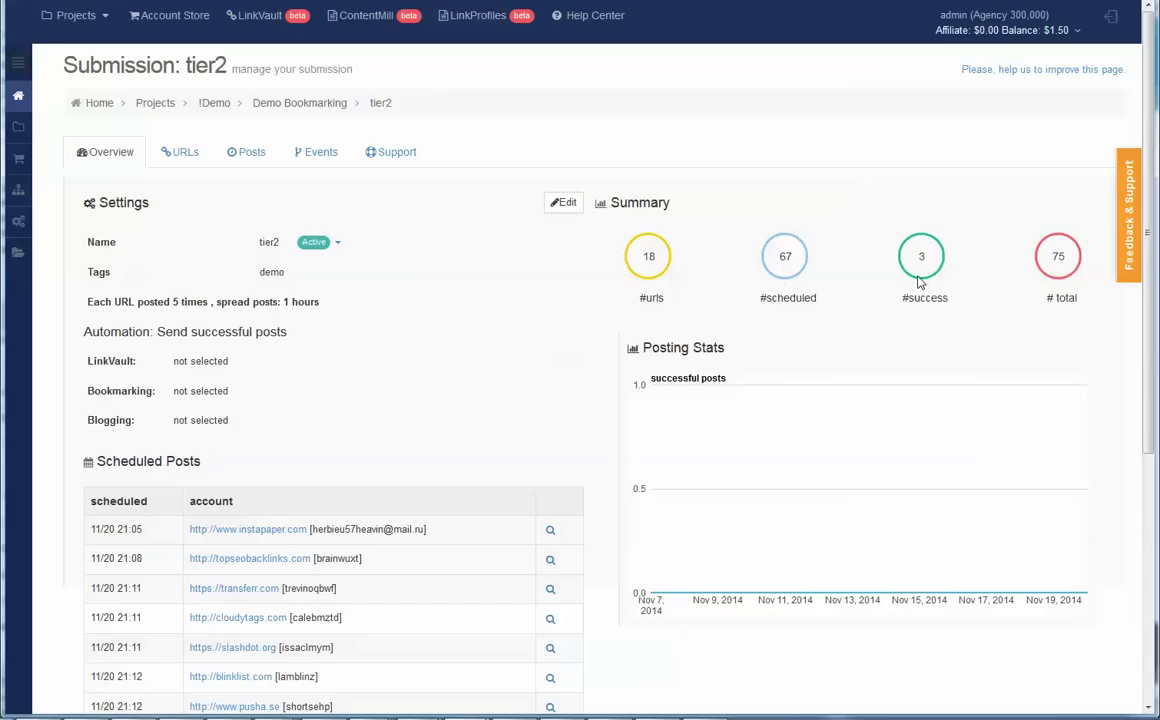
scroll(430, 350, "down", 4)
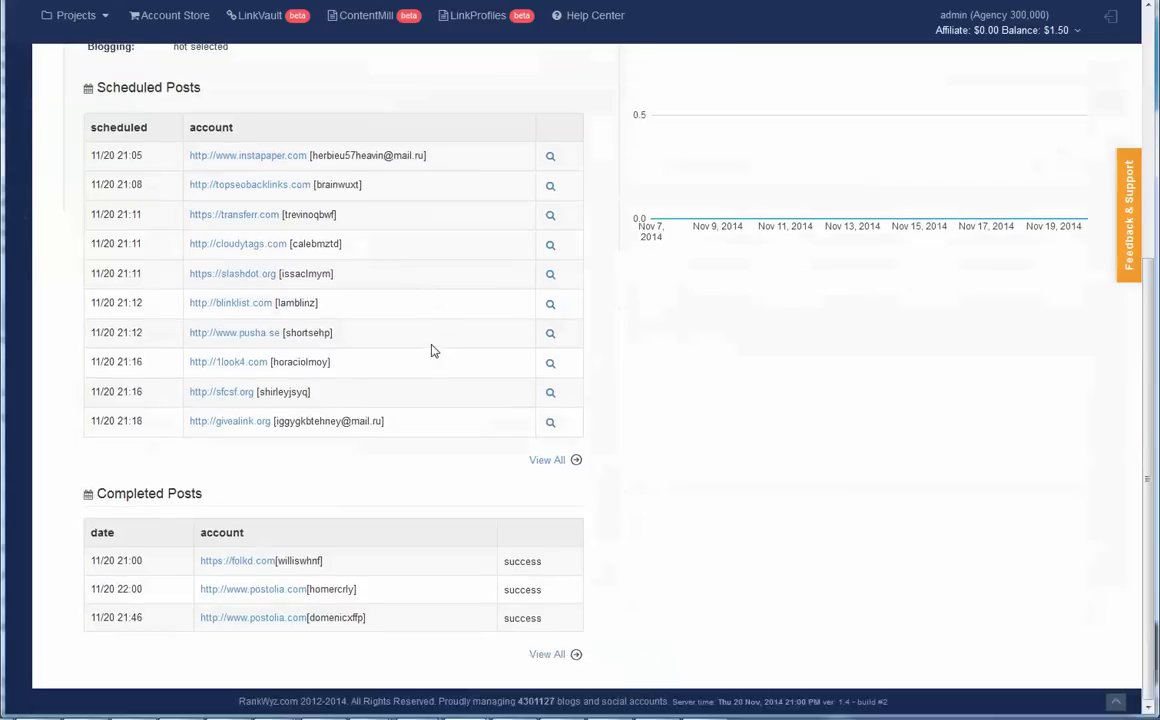
scroll(437, 348, "up", 4)
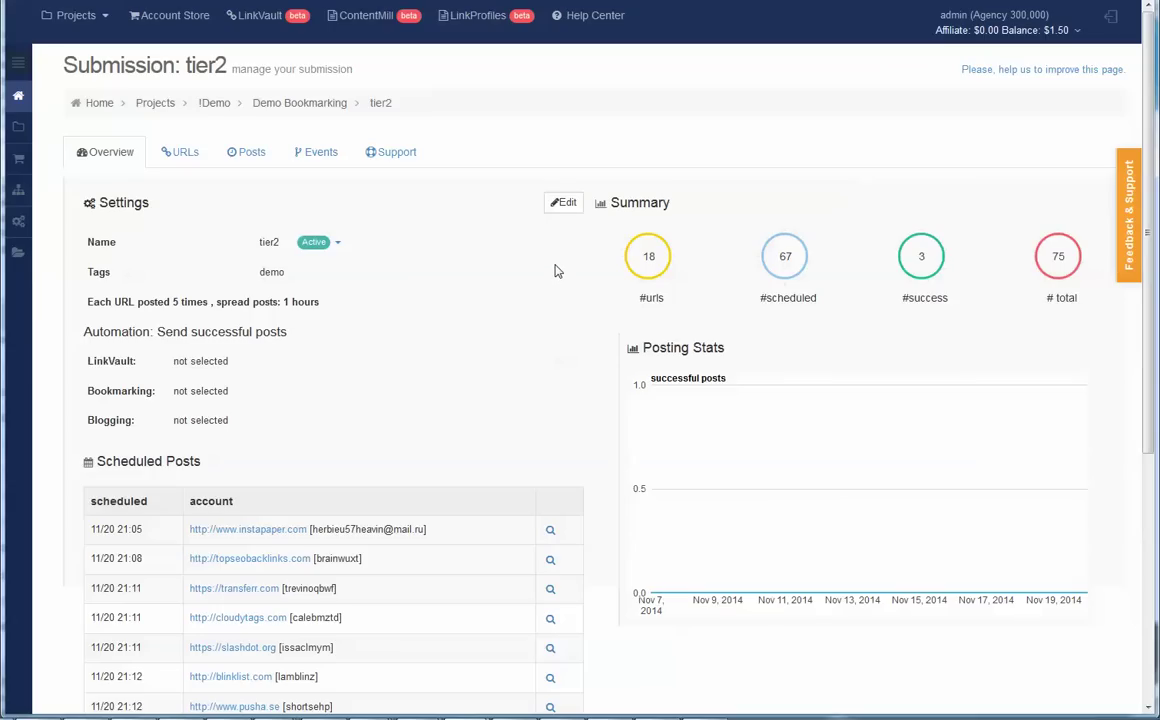
scroll(555, 269, "down", 1)
scroll(535, 266, "up", 1)
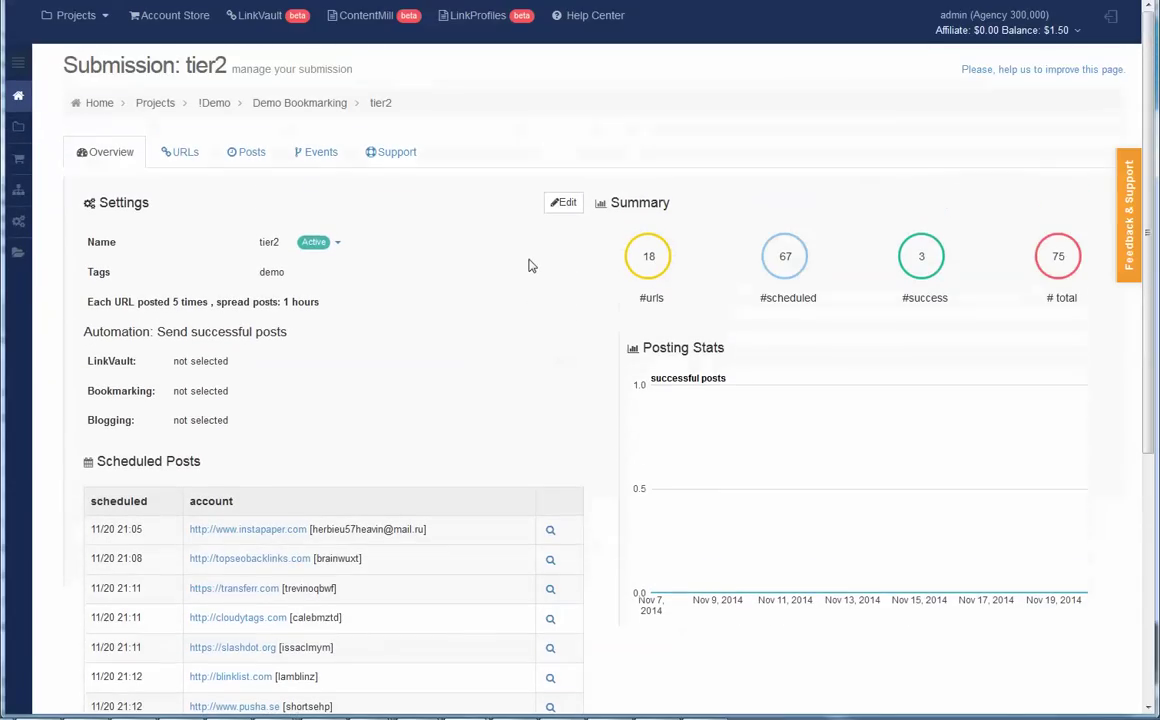